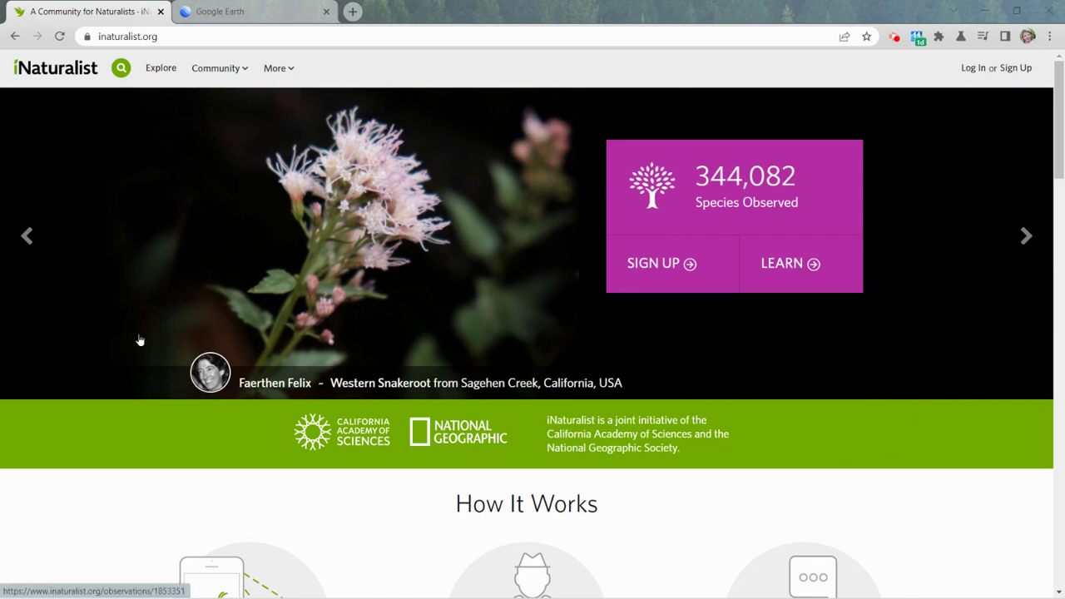
Step: Log in to iNaturalist with the prefilled account credentials and open the community projects page
{"action": "left_click", "coordinate": [974, 70]}
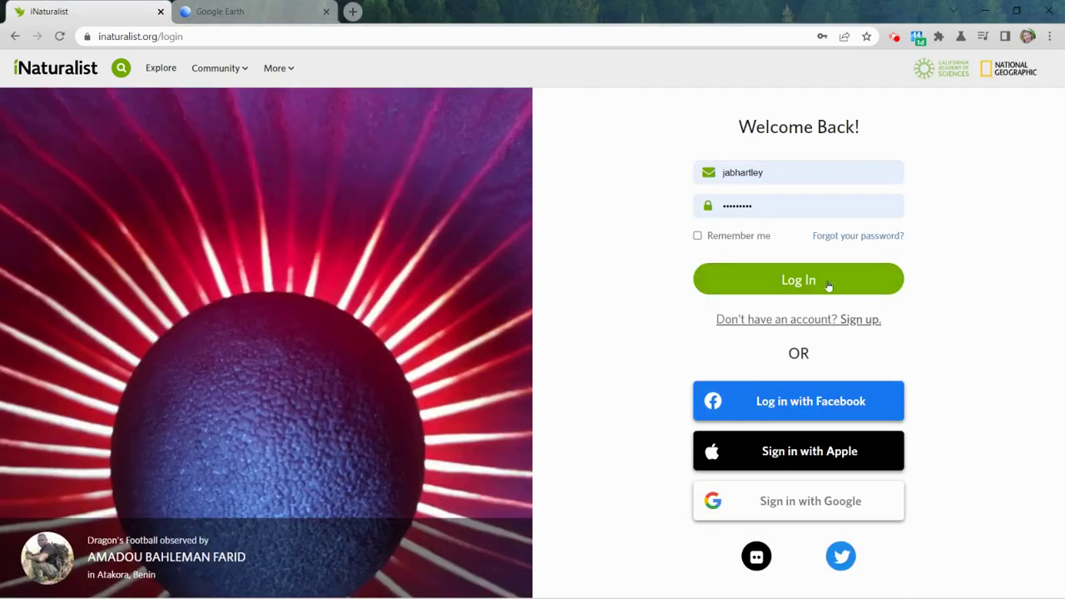
{"action": "left_click", "coordinate": [829, 284]}
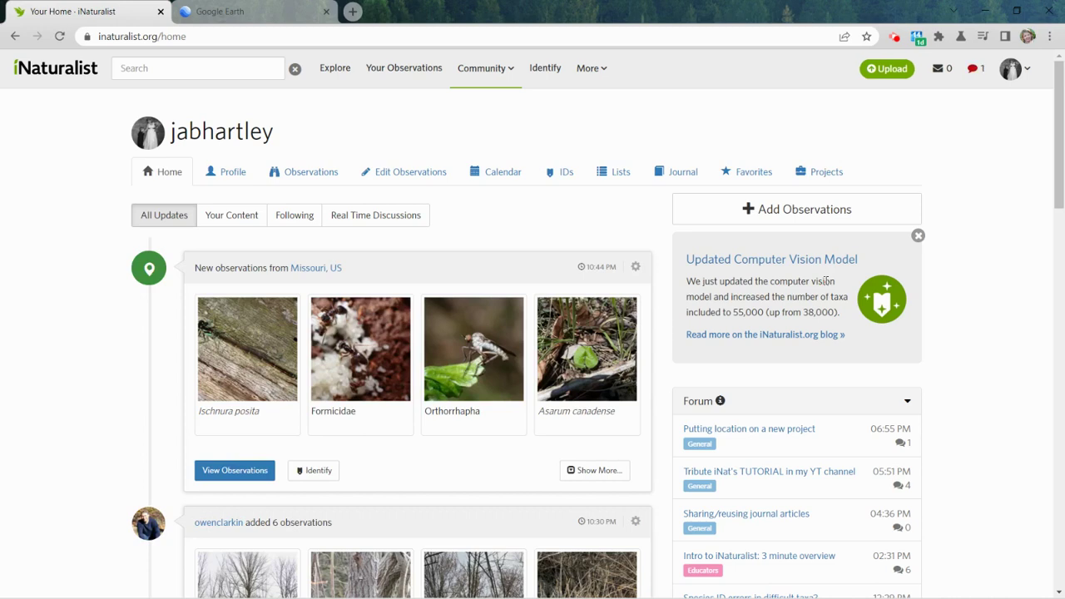
{"action": "mouse_move", "coordinate": [492, 78]}
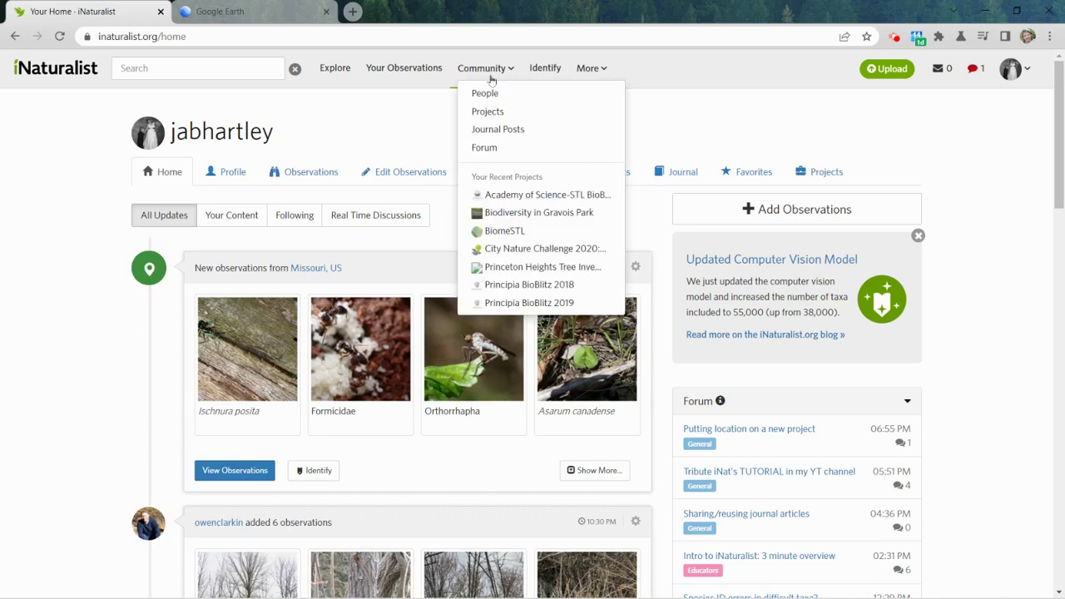
{"action": "left_click", "coordinate": [480, 116]}
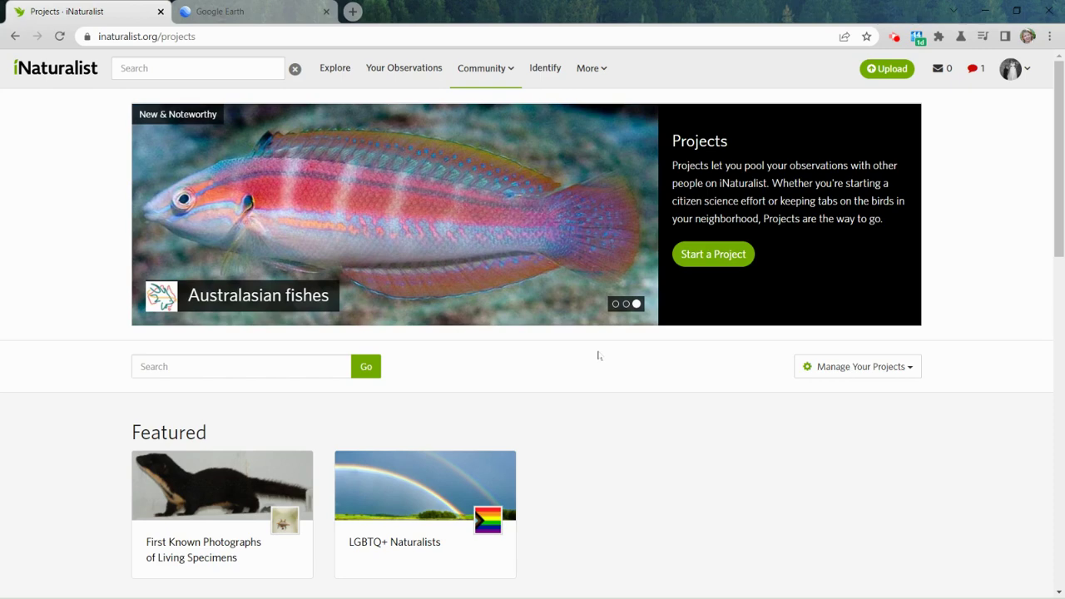
Step: Look through the featured and recently active projects on the projects page
{"action": "scroll", "coordinate": [599, 355], "scroll_direction": "down", "scroll_amount": 4}
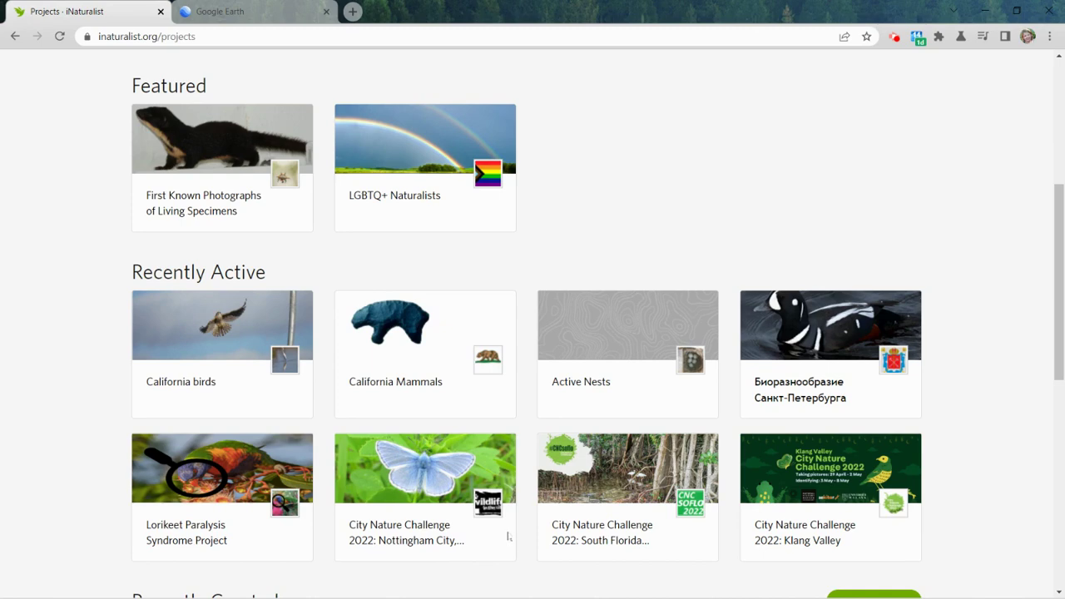
{"action": "scroll", "coordinate": [523, 551], "scroll_direction": "up", "scroll_amount": 3}
{"action": "scroll", "coordinate": [525, 461], "scroll_direction": "up", "scroll_amount": 1}
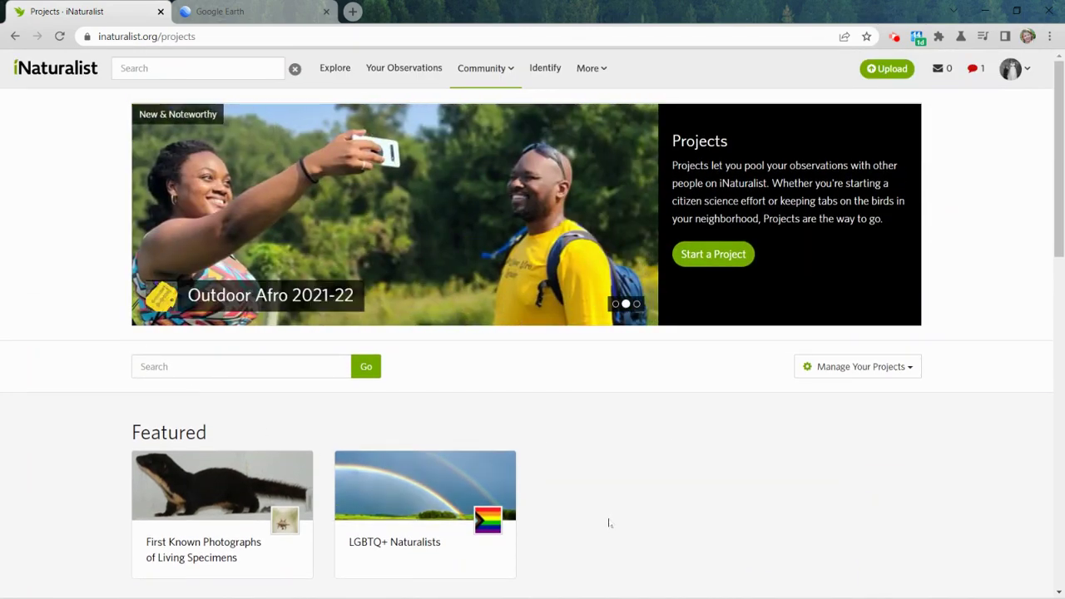
{"action": "scroll", "coordinate": [583, 491], "scroll_direction": "down", "scroll_amount": 2}
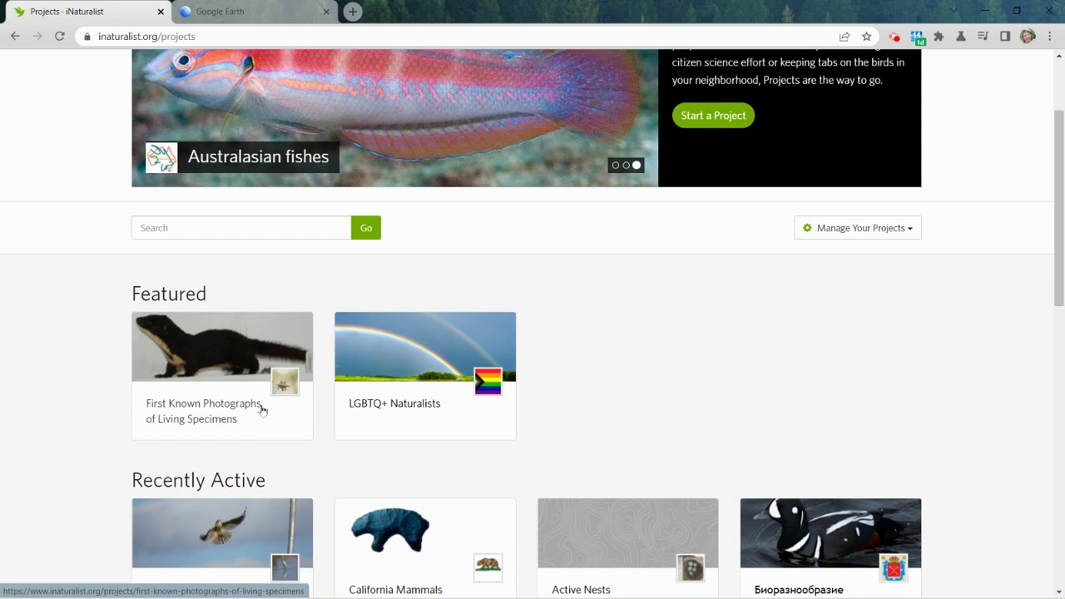
{"action": "scroll", "coordinate": [262, 409], "scroll_direction": "down", "scroll_amount": 3}
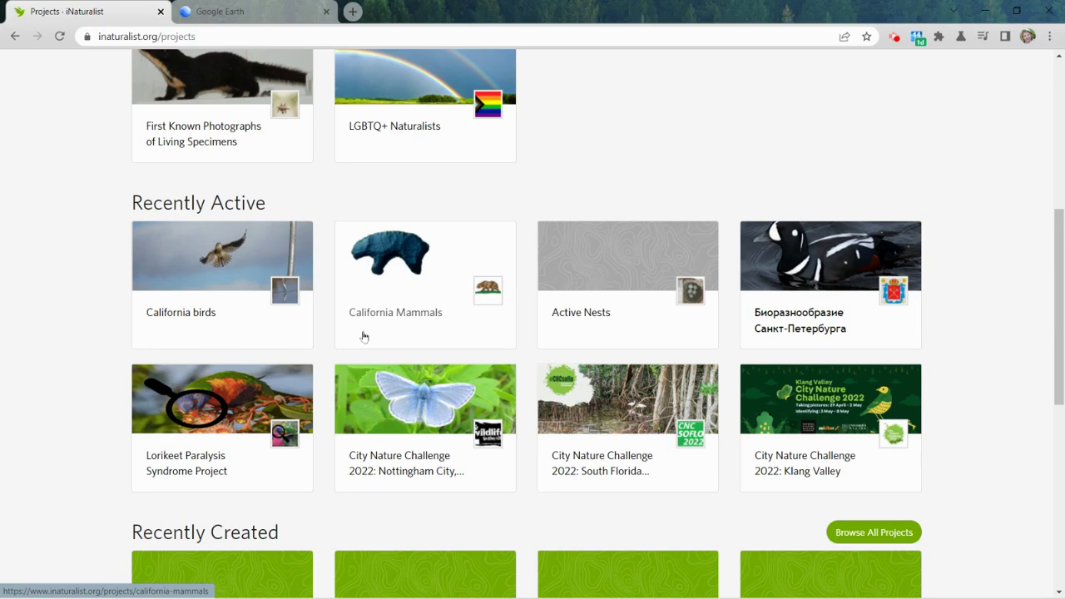
{"action": "scroll", "coordinate": [364, 336], "scroll_direction": "up", "scroll_amount": 4}
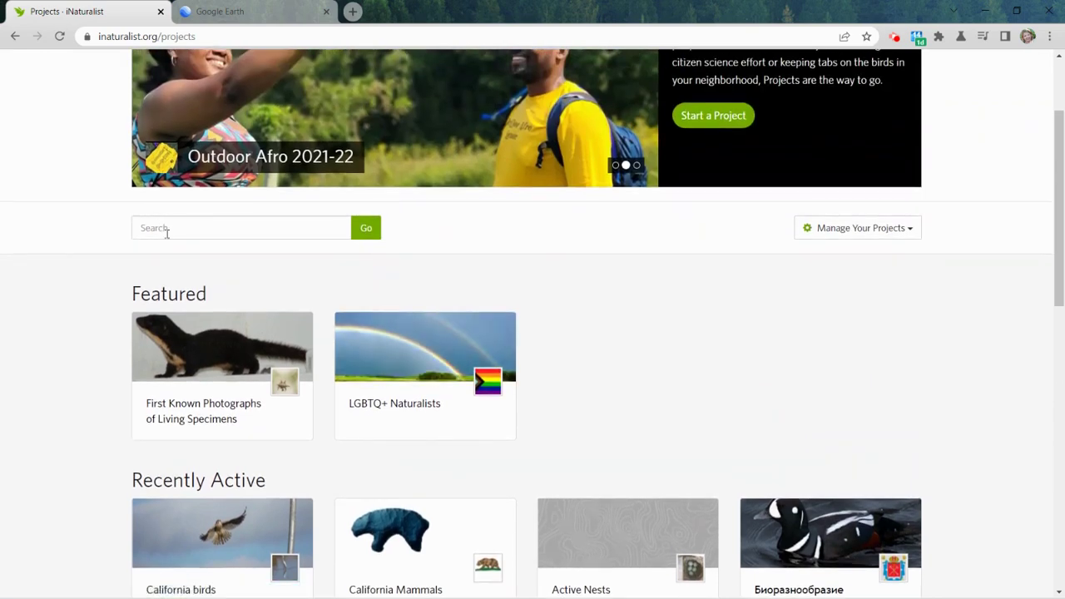
Step: Search the projects for "St. Louis"
{"action": "left_click", "coordinate": [167, 231]}
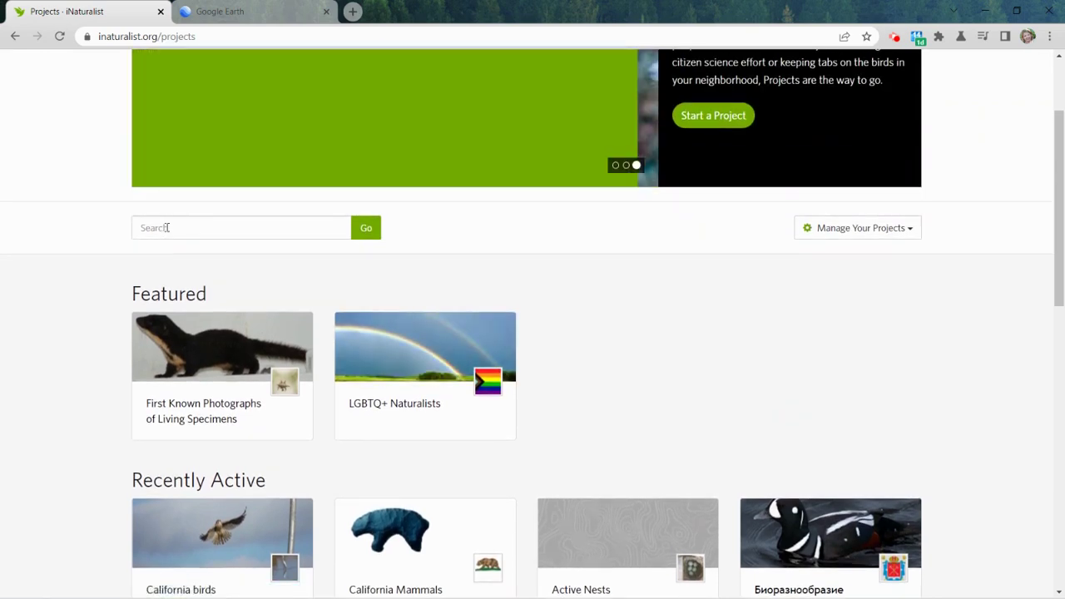
{"action": "type", "text": "S"}
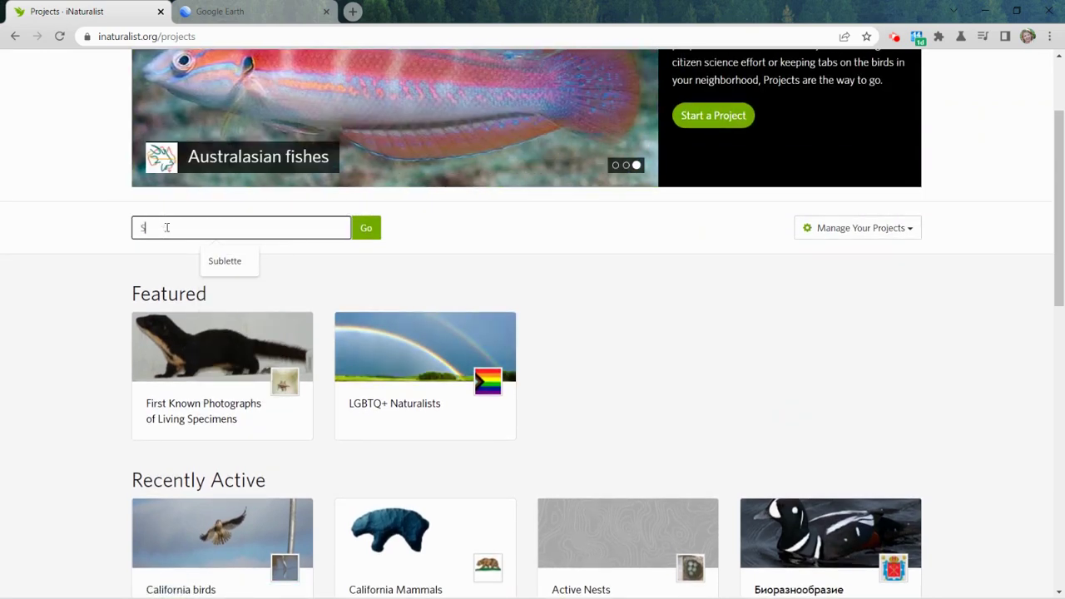
{"action": "type", "text": "t. Louis"}
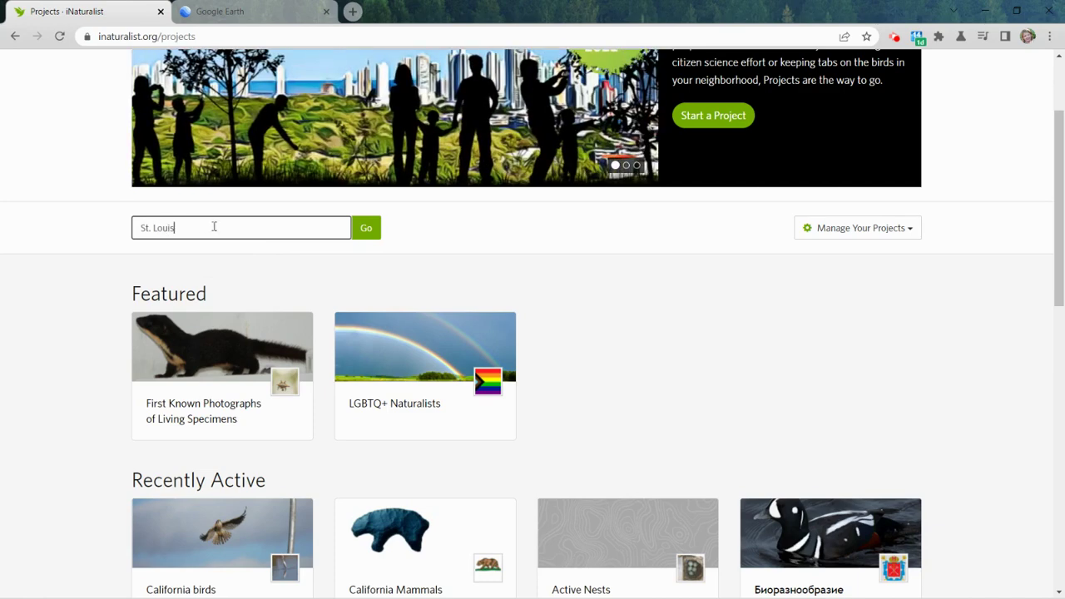
{"action": "left_click", "coordinate": [366, 233]}
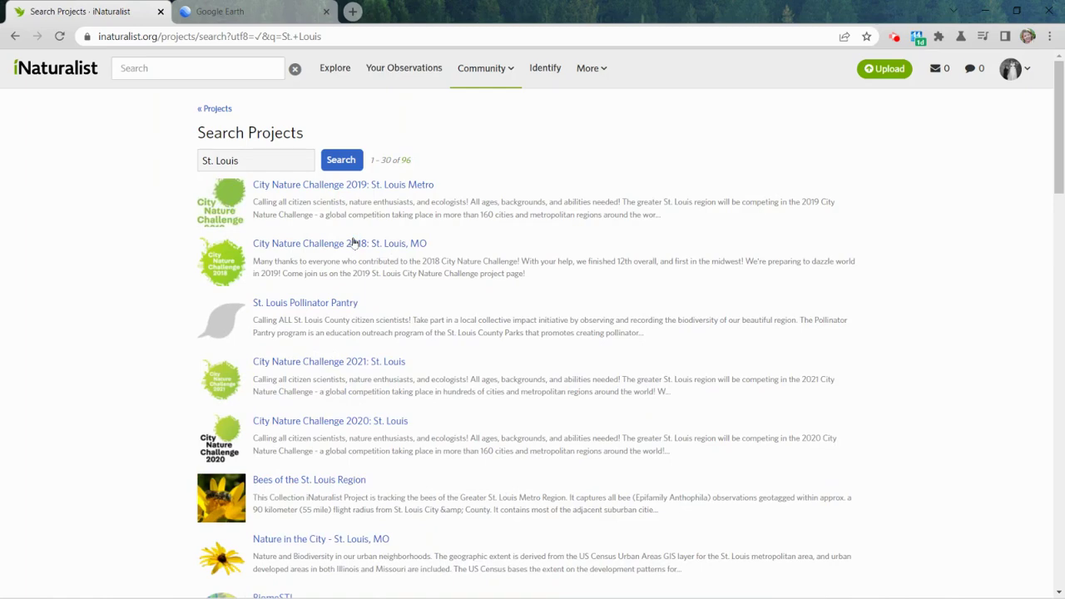
Step: Look through the found St. Louis projects and open the BiomeSTL project
{"action": "scroll", "coordinate": [357, 244], "scroll_direction": "down", "scroll_amount": 3}
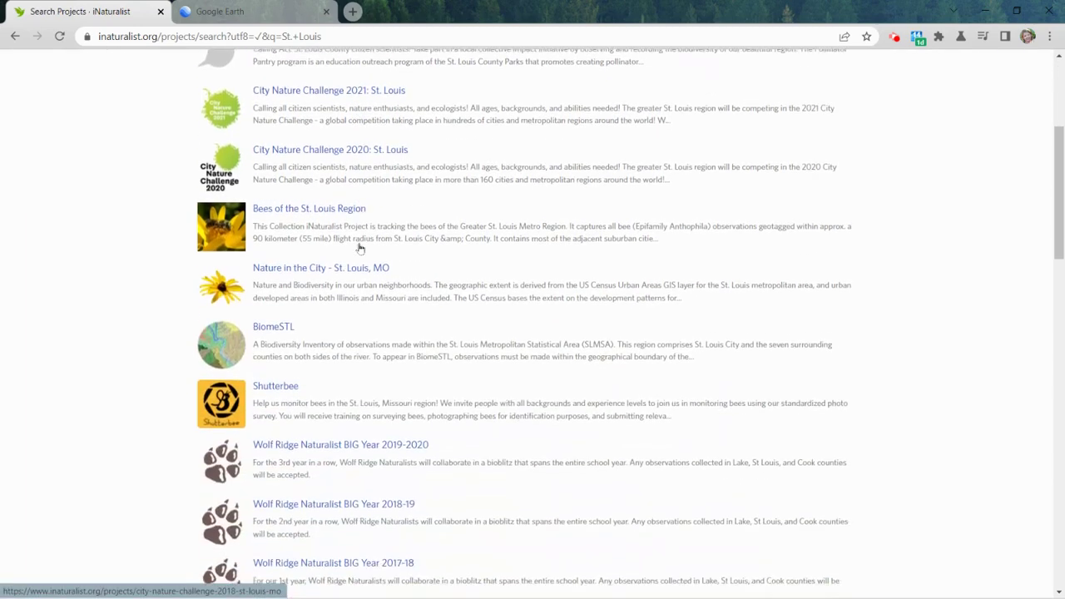
{"action": "scroll", "coordinate": [360, 246], "scroll_direction": "down", "scroll_amount": 7}
{"action": "scroll", "coordinate": [359, 244], "scroll_direction": "up", "scroll_amount": 11}
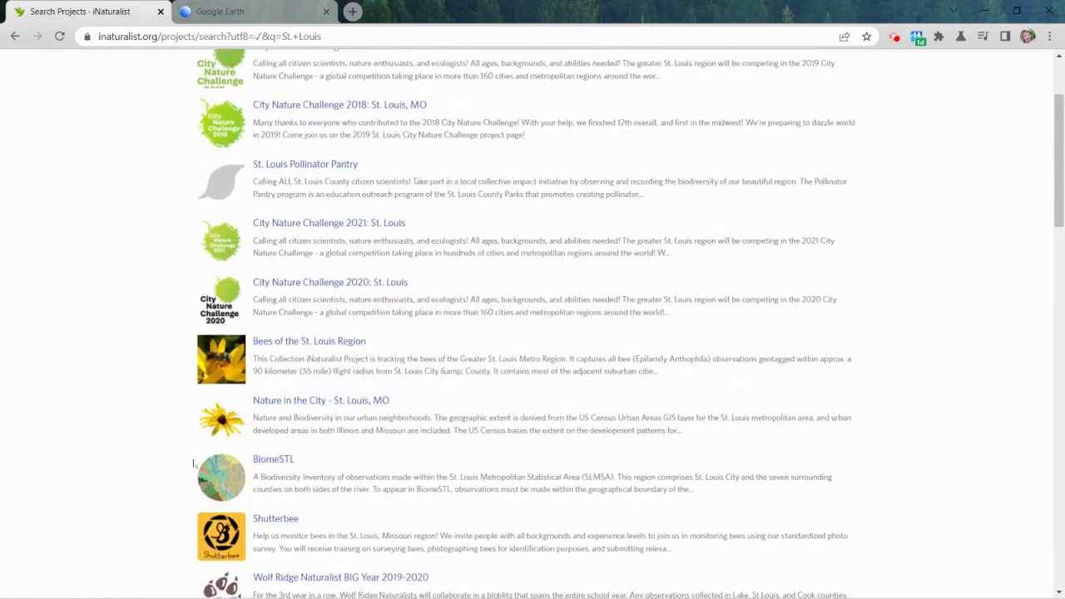
{"action": "left_click", "coordinate": [272, 466]}
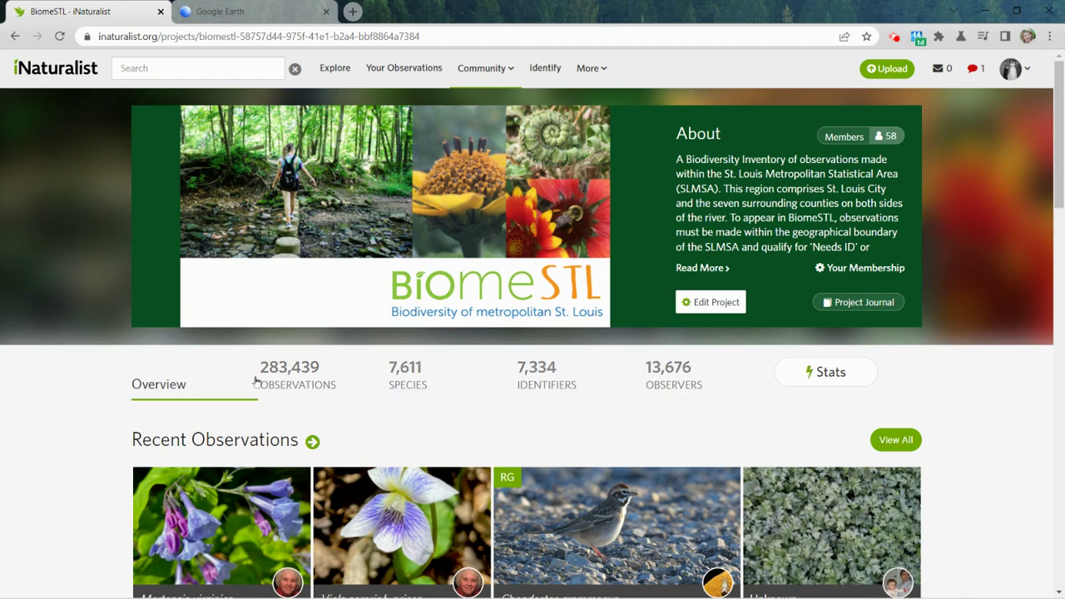
Step: Examine the BiomeSTL project's recent observations, leaderboards, project requirements, statistics, journal and map of observations
{"action": "scroll", "coordinate": [256, 379], "scroll_direction": "down", "scroll_amount": 2}
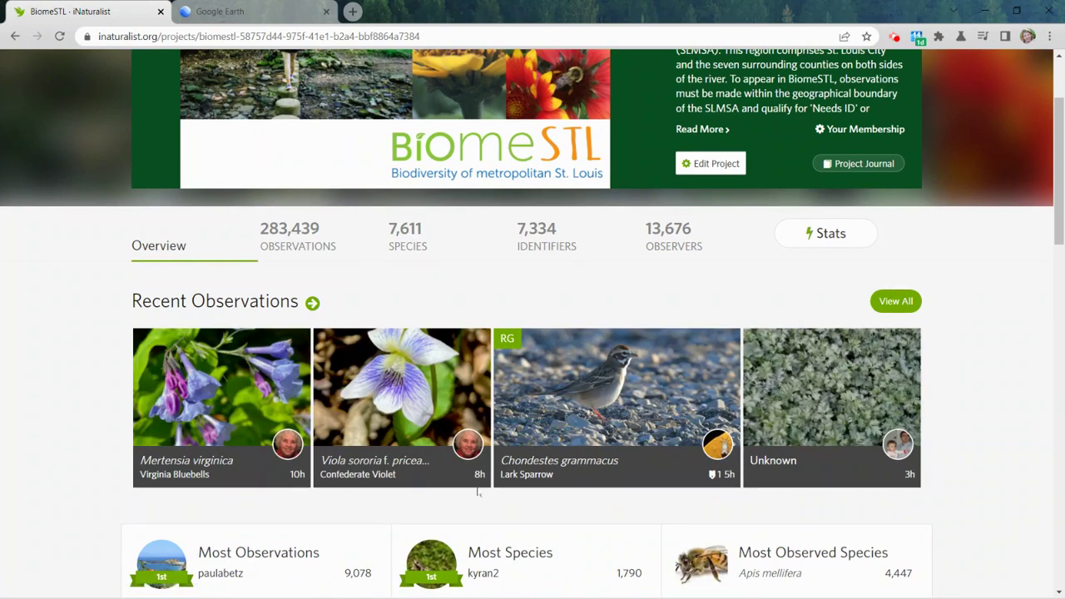
{"action": "scroll", "coordinate": [524, 479], "scroll_direction": "down", "scroll_amount": 3}
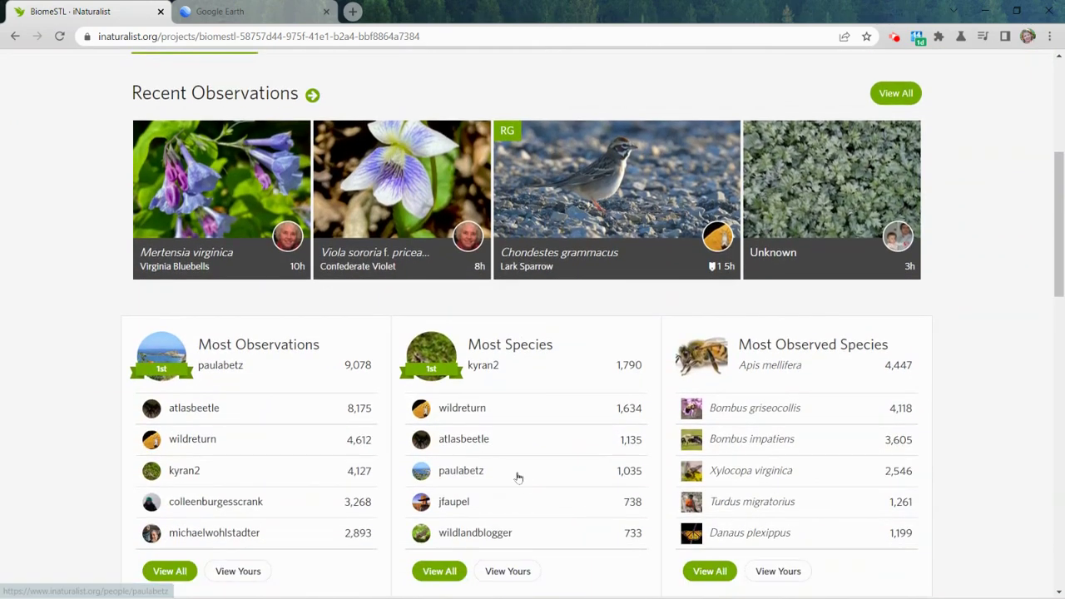
{"action": "scroll", "coordinate": [524, 487], "scroll_direction": "down", "scroll_amount": 1}
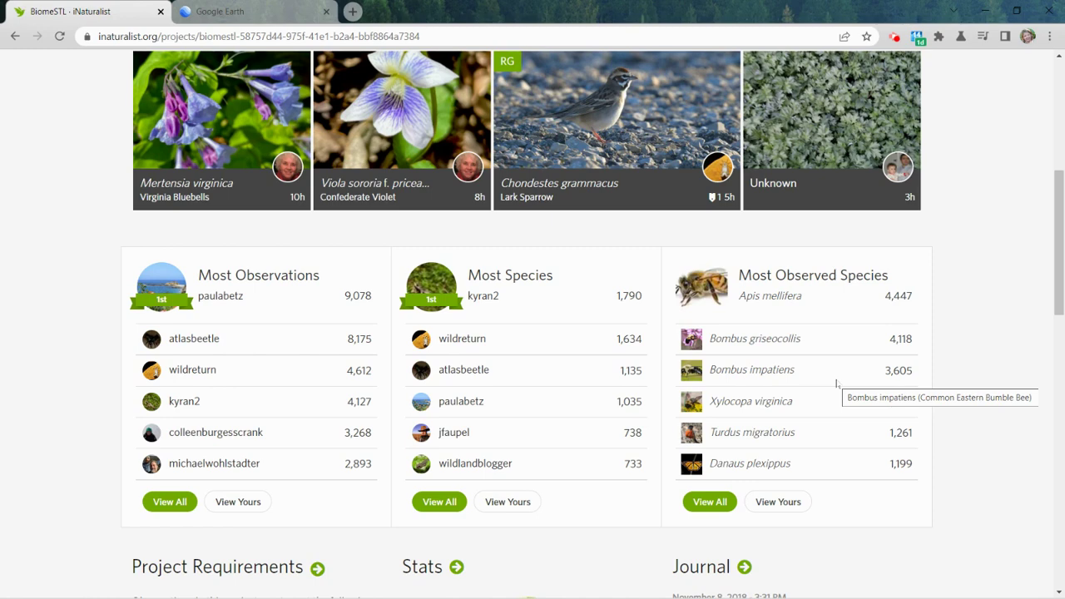
{"action": "scroll", "coordinate": [313, 566], "scroll_direction": "down", "scroll_amount": 3}
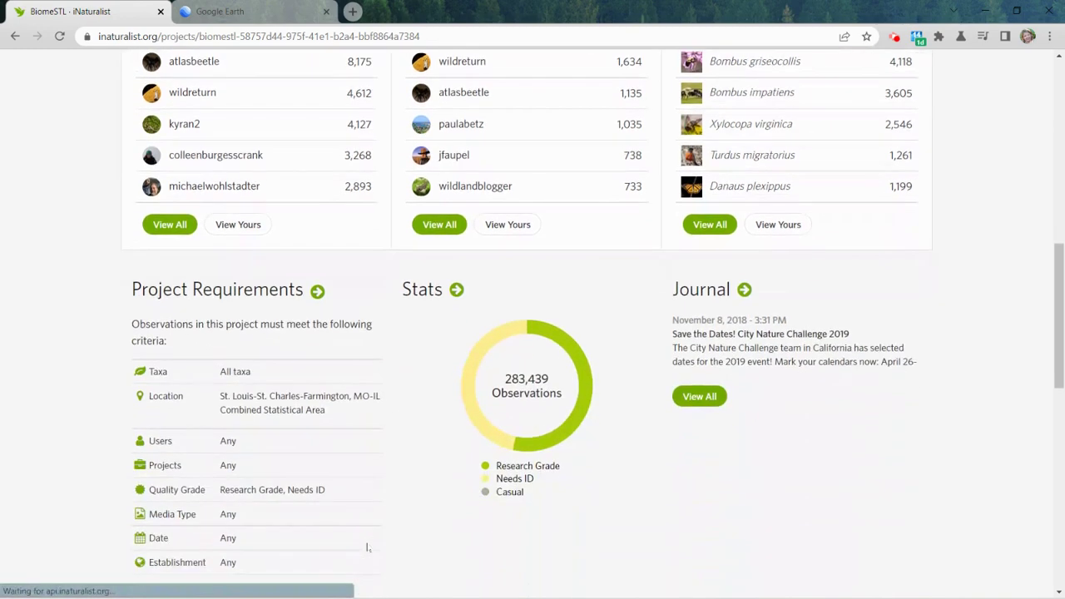
{"action": "scroll", "coordinate": [367, 547], "scroll_direction": "down", "scroll_amount": 2}
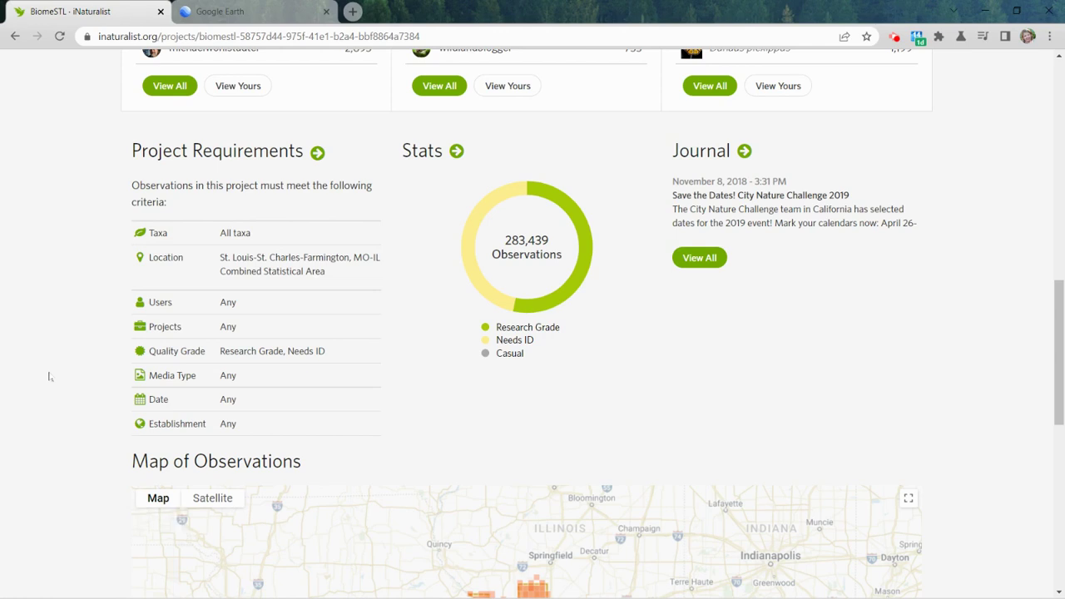
{"action": "left_click_drag", "start_coordinate": [1059, 313], "coordinate": [1059, 373]}
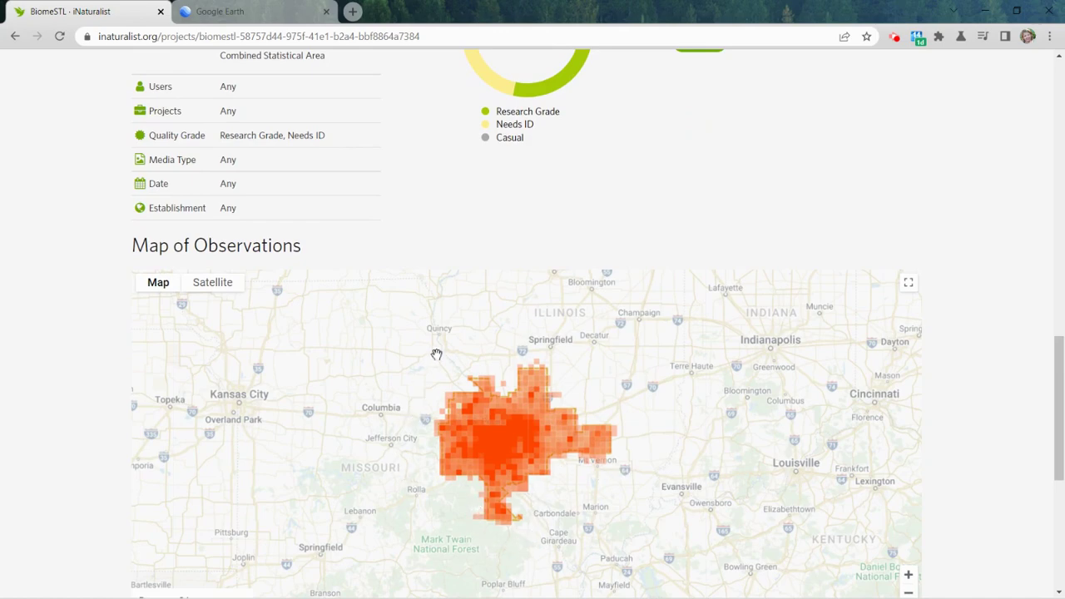
{"action": "left_click_drag", "start_coordinate": [1063, 403], "coordinate": [1064, 300]}
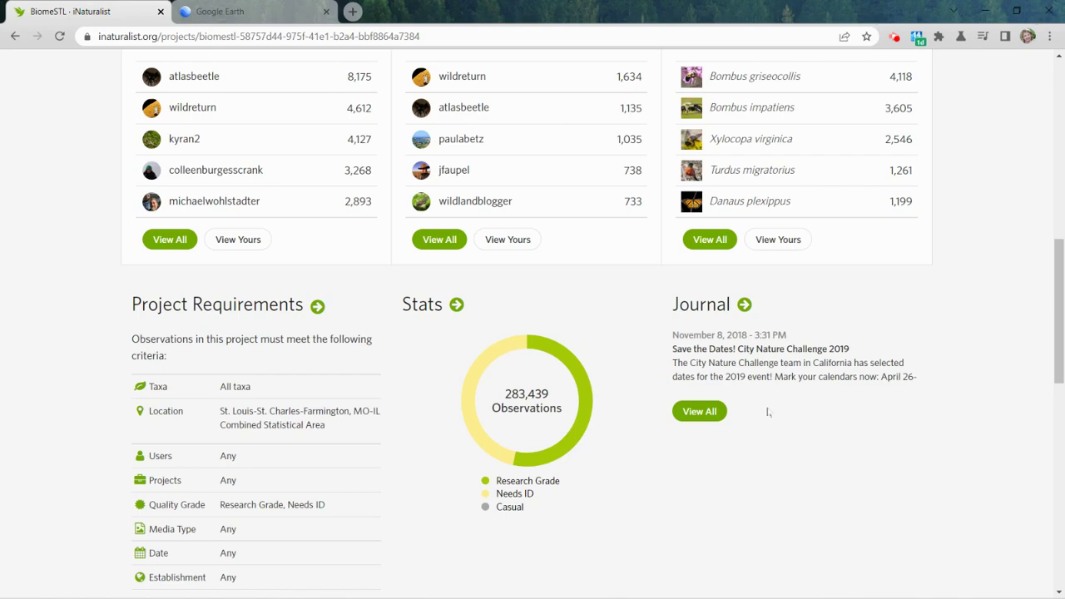
{"action": "scroll", "coordinate": [625, 407], "scroll_direction": "up", "scroll_amount": 7}
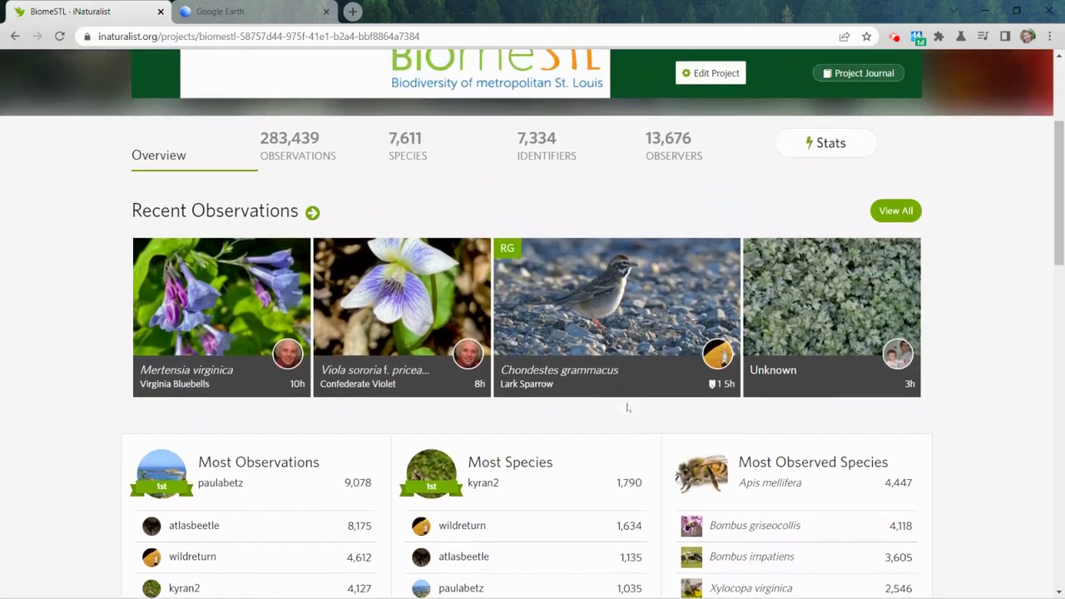
{"action": "scroll", "coordinate": [628, 407], "scroll_direction": "up", "scroll_amount": 1}
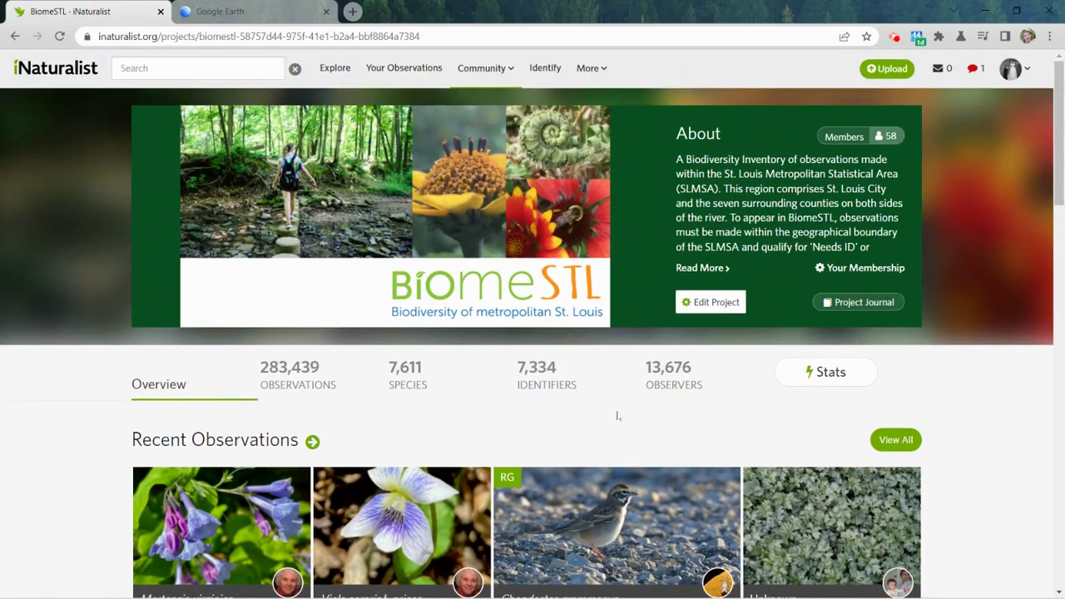
Step: Return to the community projects page and from there go to the Places page
{"action": "mouse_move", "coordinate": [481, 73]}
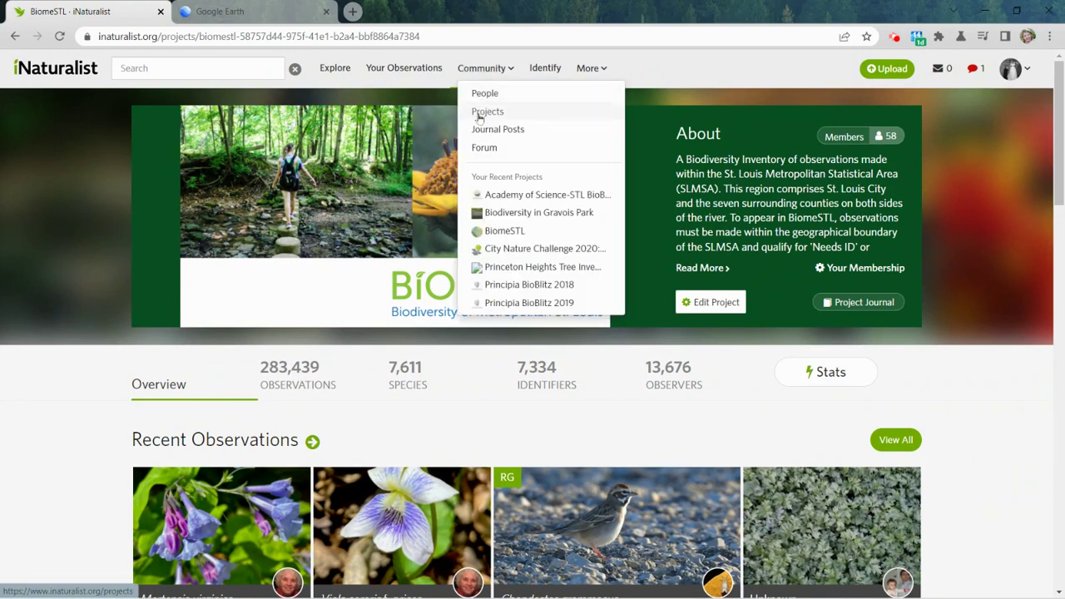
{"action": "left_click", "coordinate": [483, 114]}
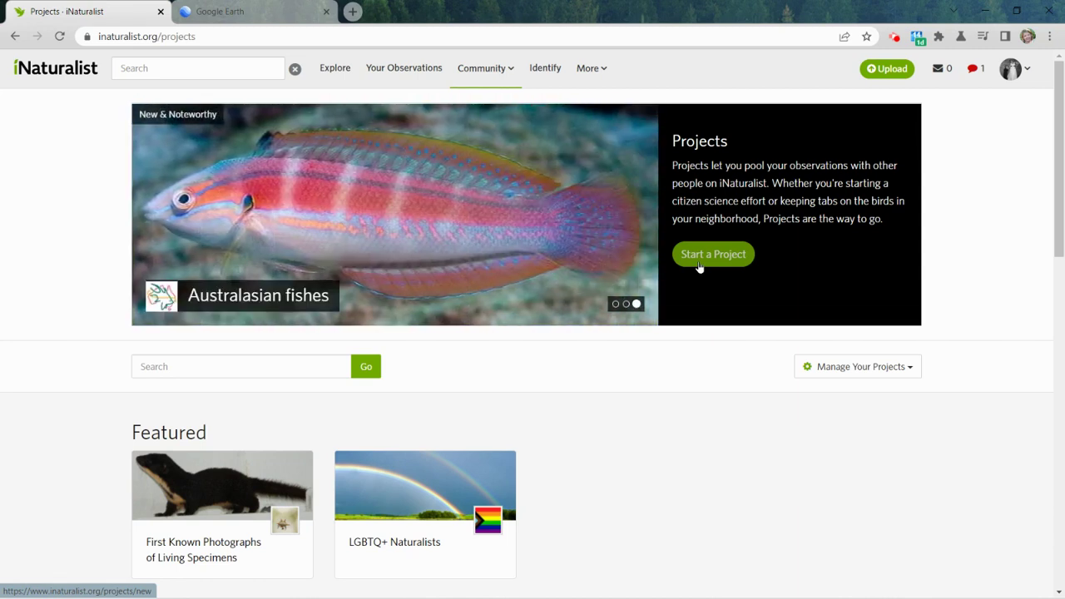
{"action": "mouse_move", "coordinate": [583, 74]}
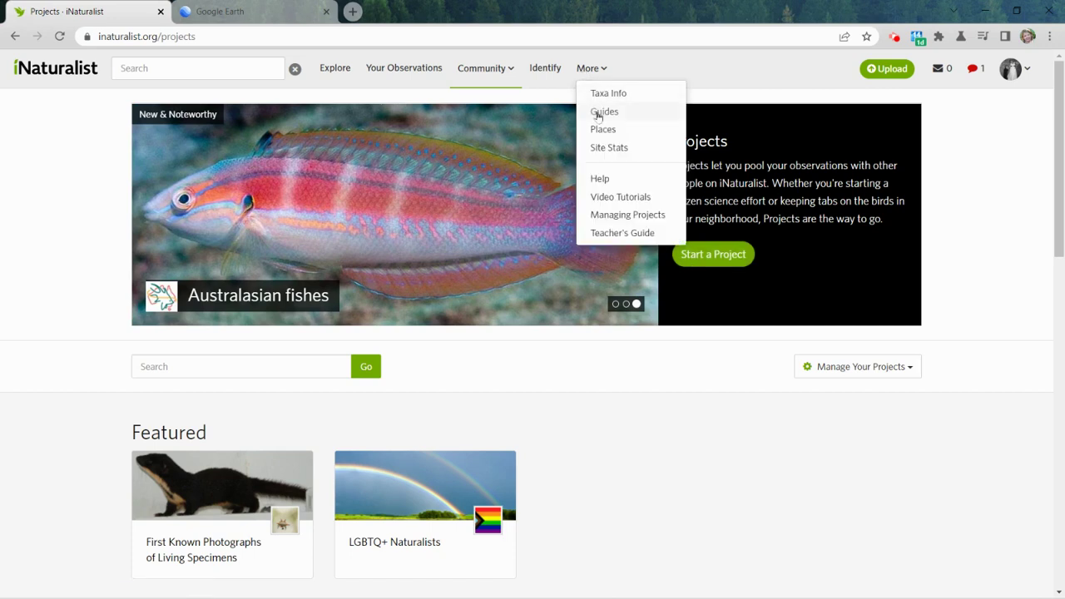
{"action": "left_click", "coordinate": [601, 131]}
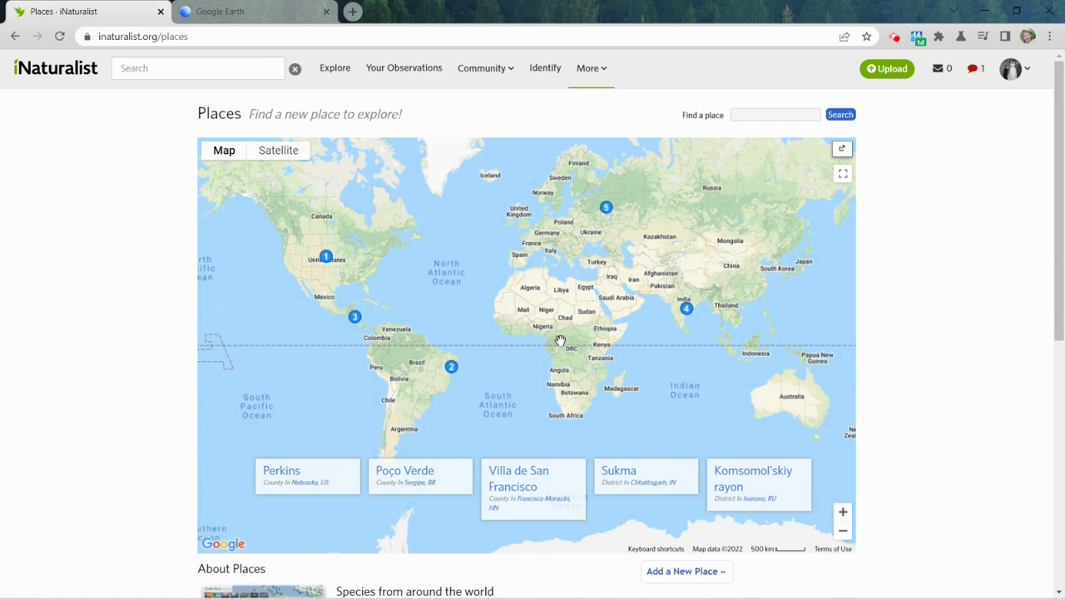
Step: Search the places for "Benton Park" and open Benton Park Greenspace, MO, US to view its boundary
{"action": "left_click", "coordinate": [747, 114]}
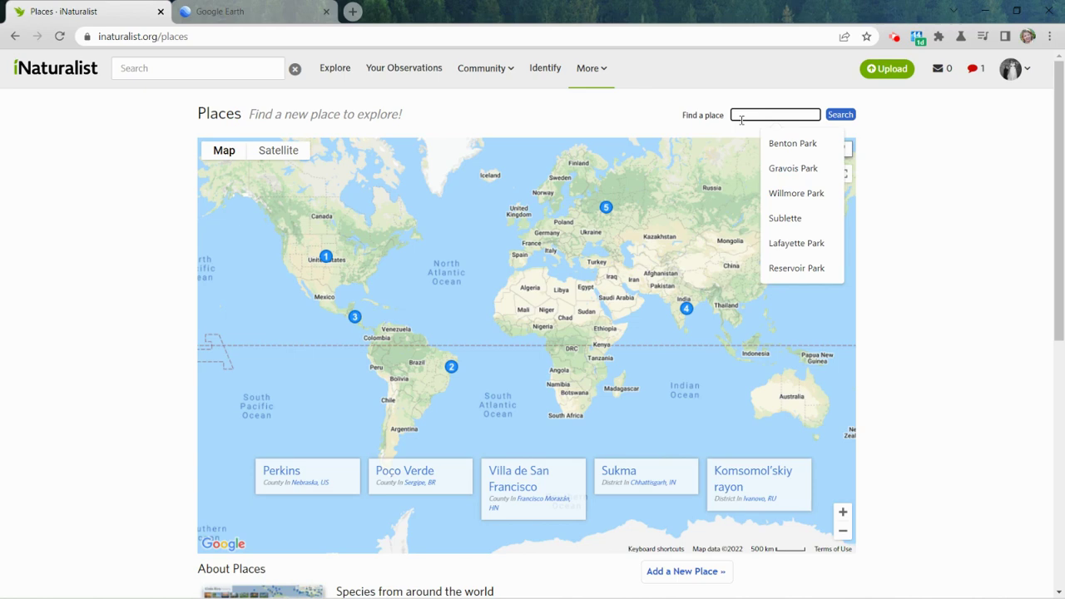
{"action": "type", "text": "B"}
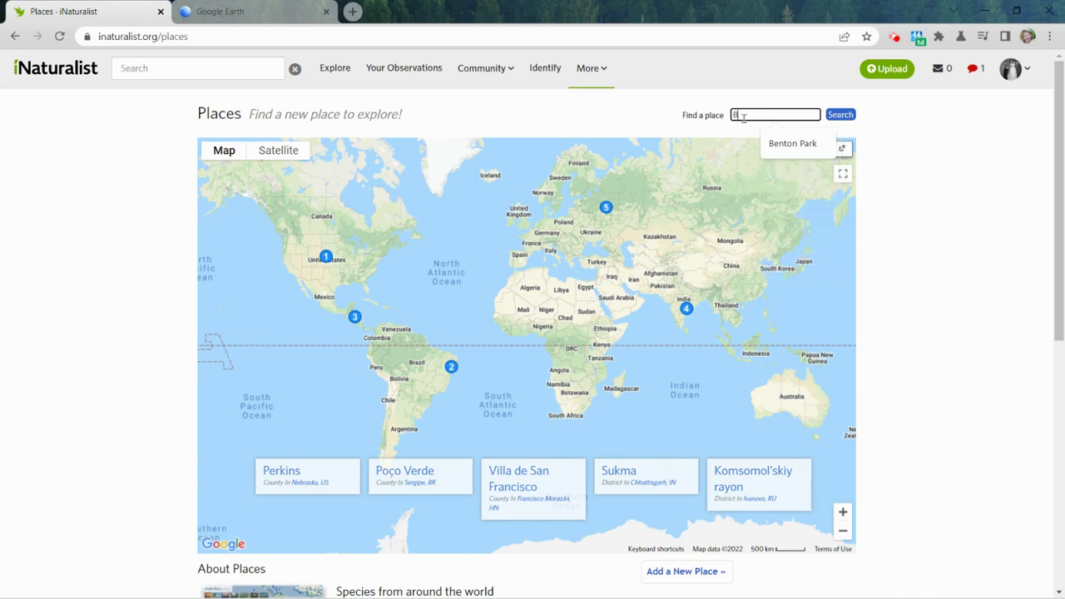
{"action": "type", "text": "enton Park"}
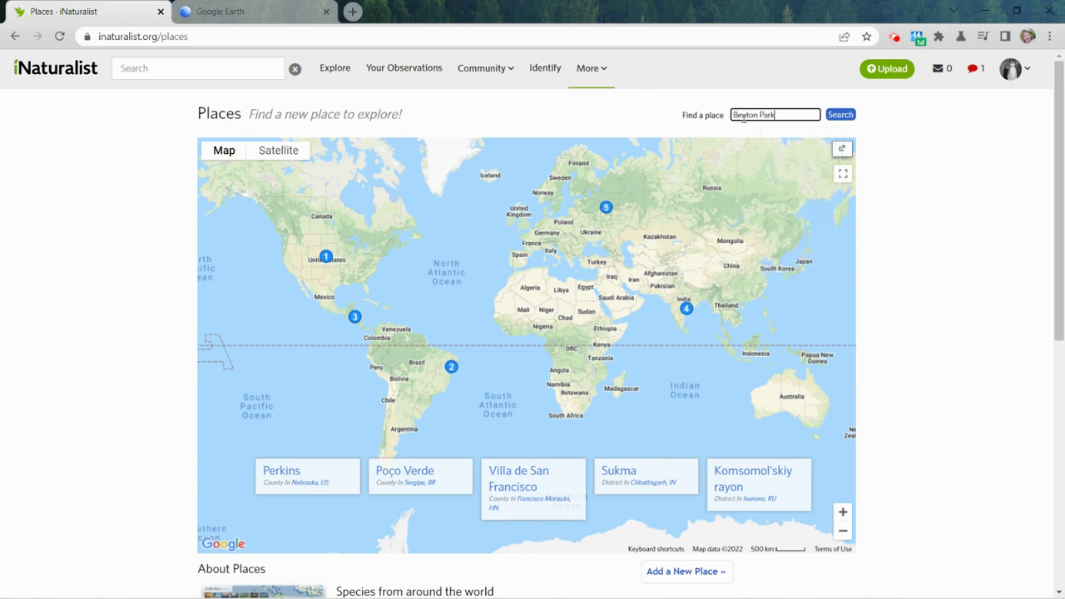
{"action": "left_click", "coordinate": [848, 118]}
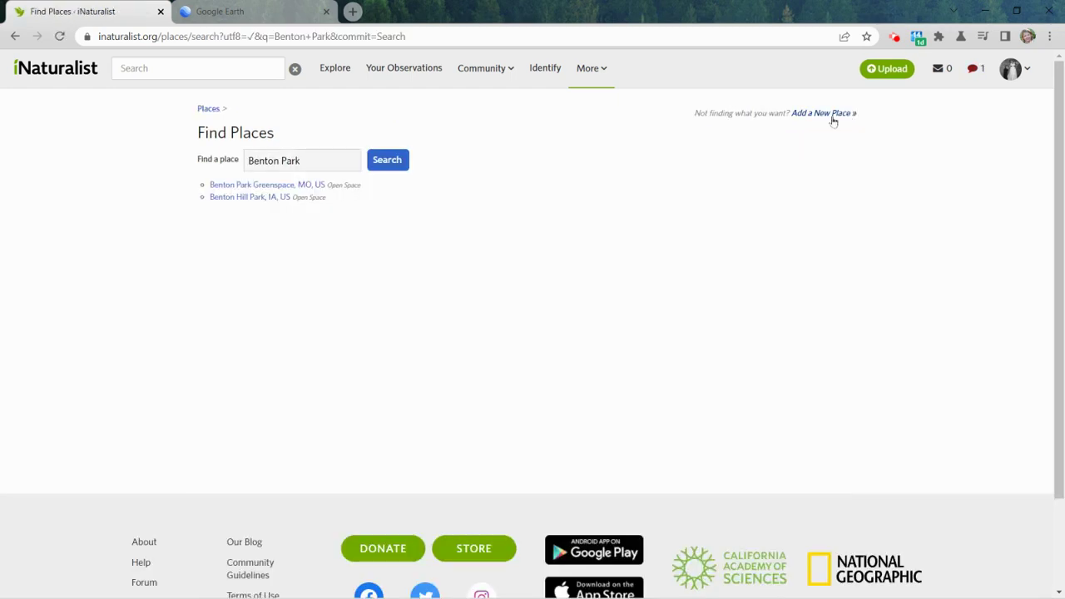
{"action": "left_click", "coordinate": [239, 186]}
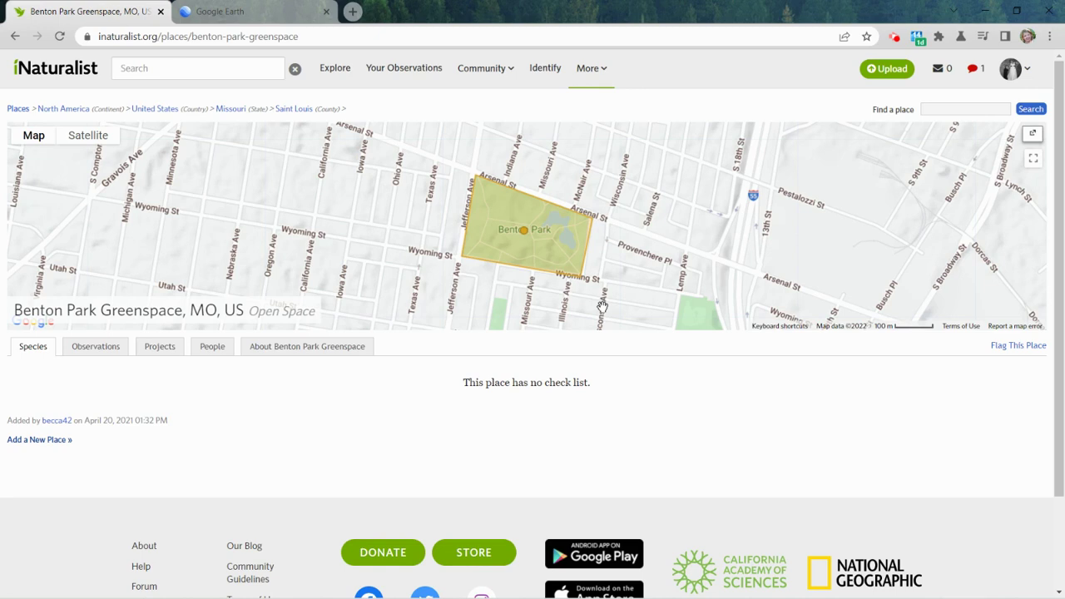
Step: Search the places for "Compton Hill" and open Compton Hollow Conservation Area, MO, US to check its location
{"action": "left_click", "coordinate": [953, 107]}
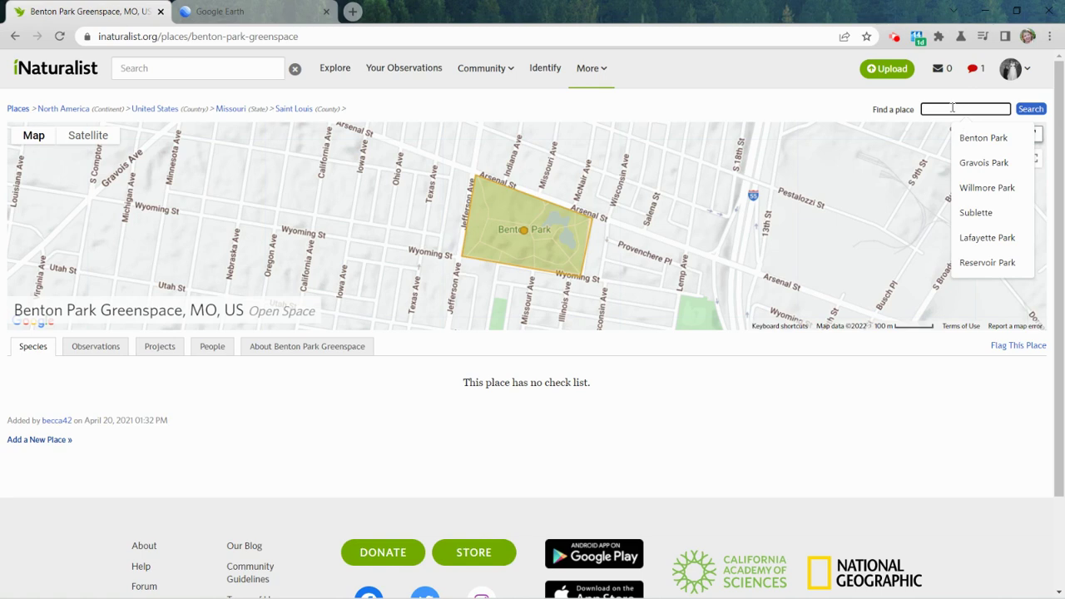
{"action": "type", "text": "Compton Hill"}
{"action": "left_click", "coordinate": [1030, 109]}
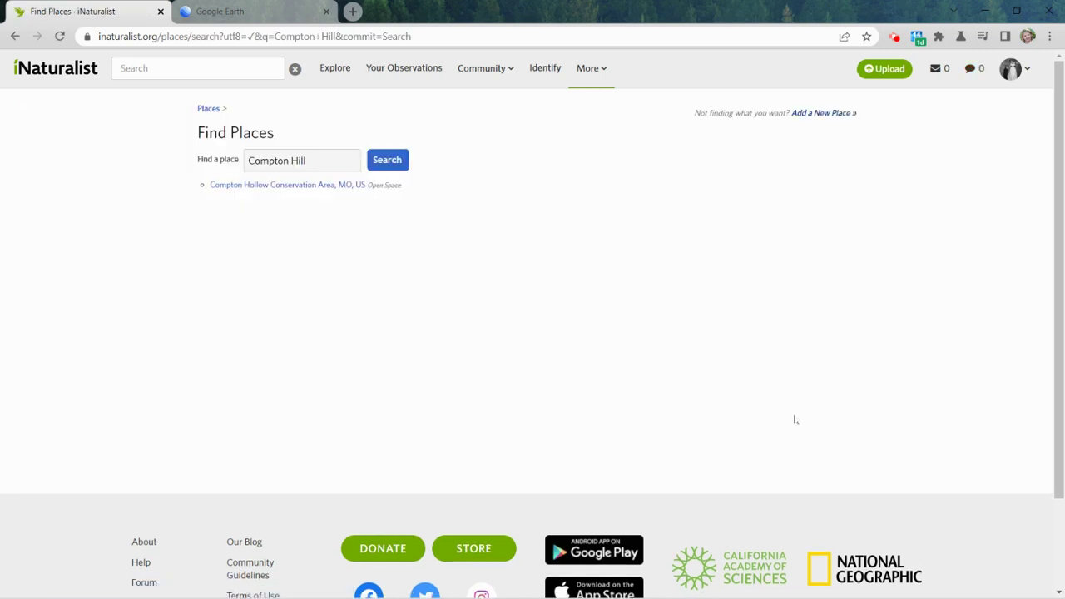
{"action": "left_click", "coordinate": [296, 193]}
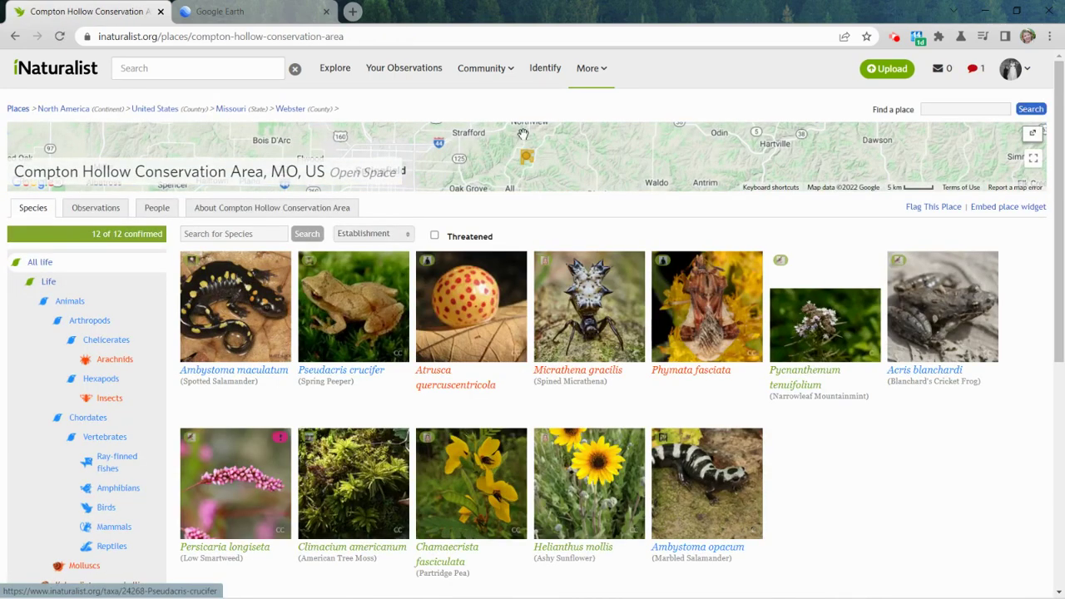
Step: Search the places again with the broader term "Compton" to check for an existing park place
{"action": "left_click", "coordinate": [932, 107]}
{"action": "type", "text": "Compton"}
{"action": "key", "text": "Return"}
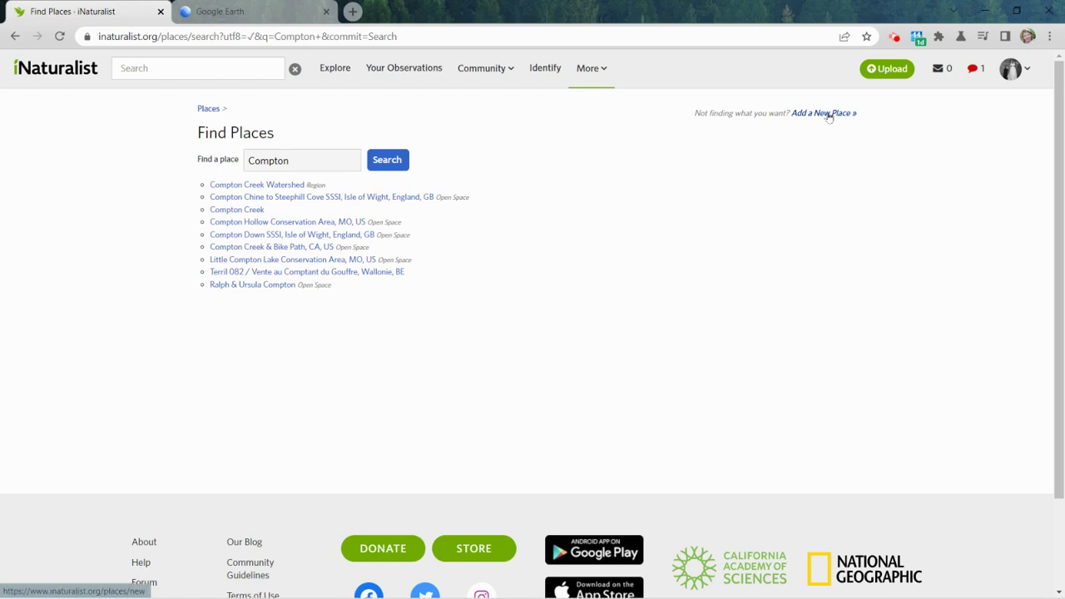
Step: Start adding a new place from the Places page and name it "Compton Hill Reservoir Park"
{"action": "left_click", "coordinate": [206, 109]}
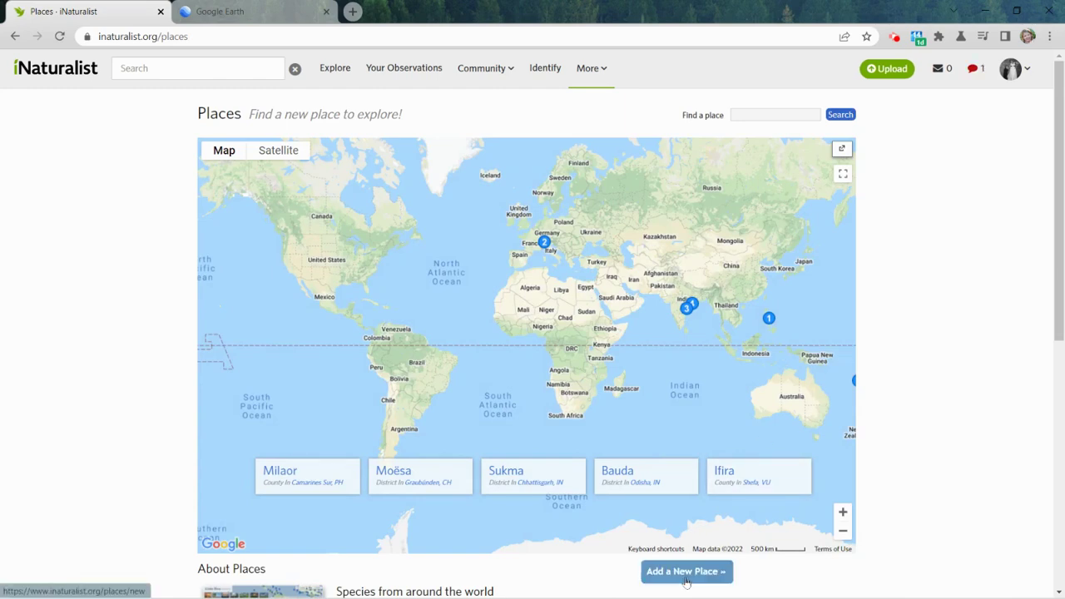
{"action": "left_click", "coordinate": [687, 574]}
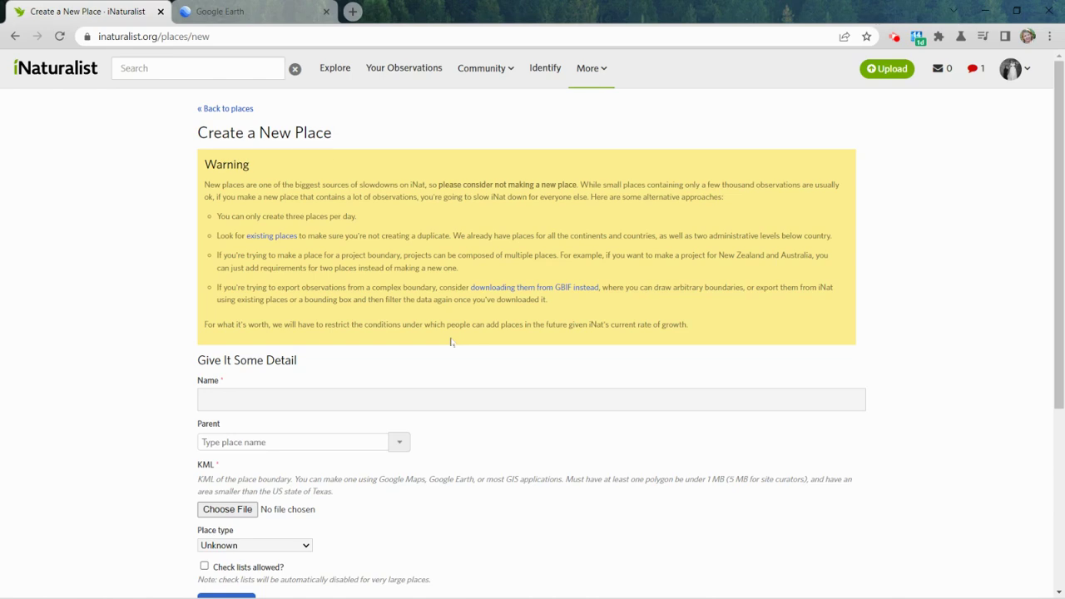
{"action": "left_click", "coordinate": [370, 400]}
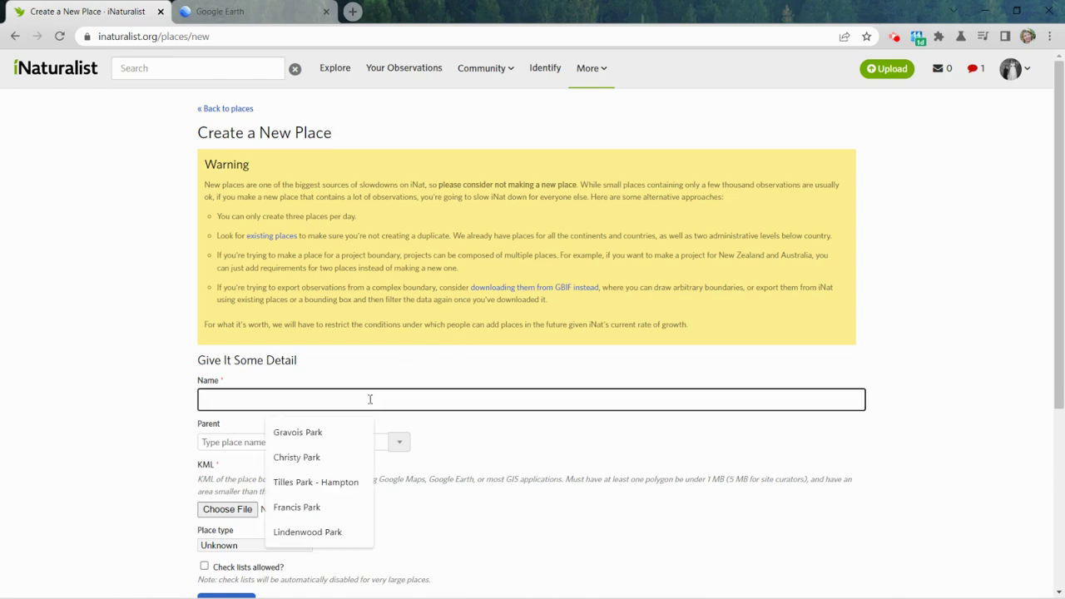
{"action": "type", "text": "Clinton"}
{"action": "key", "text": "BackSpace"}
{"action": "key", "text": "BackSpace"}
{"action": "key", "text": "BackSpace"}
{"action": "key", "text": "BackSpace"}
{"action": "key", "text": "BackSpace"}
{"action": "key", "text": "BackSpace"}
{"action": "type", "text": "ompto"}
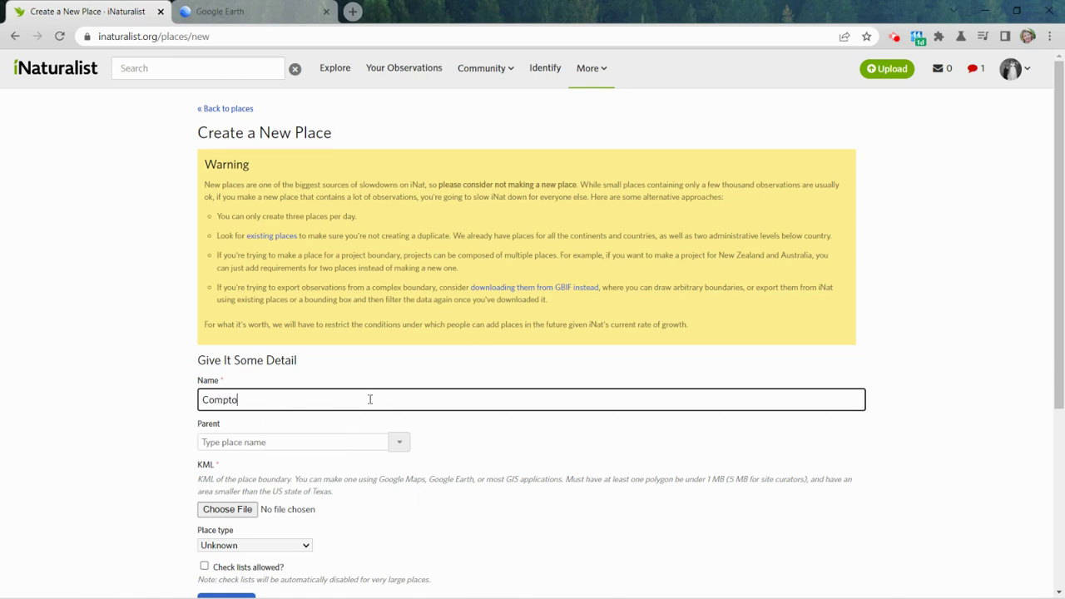
{"action": "type", "text": "n Hill T"}
{"action": "key", "text": "BackSpace"}
{"action": "key", "text": "BackSpace"}
{"action": "type", "text": "REservo"}
{"action": "key", "text": "BackSpace"}
{"action": "key", "text": "BackSpace"}
{"action": "key", "text": "BackSpace"}
{"action": "key", "text": "BackSpace"}
{"action": "key", "text": "BackSpace"}
{"action": "key", "text": "BackSpace"}
{"action": "type", "text": "eservoir"}
{"action": "key", "text": "BackSpace"}
{"action": "key", "text": "BackSpace"}
{"action": "key", "text": "BackSpace"}
{"action": "key", "text": "BackSpace"}
{"action": "type", "text": "voir Park"}
Step: Set the new place's parent to St. Louis city County, US, MO
{"action": "left_click", "coordinate": [321, 442]}
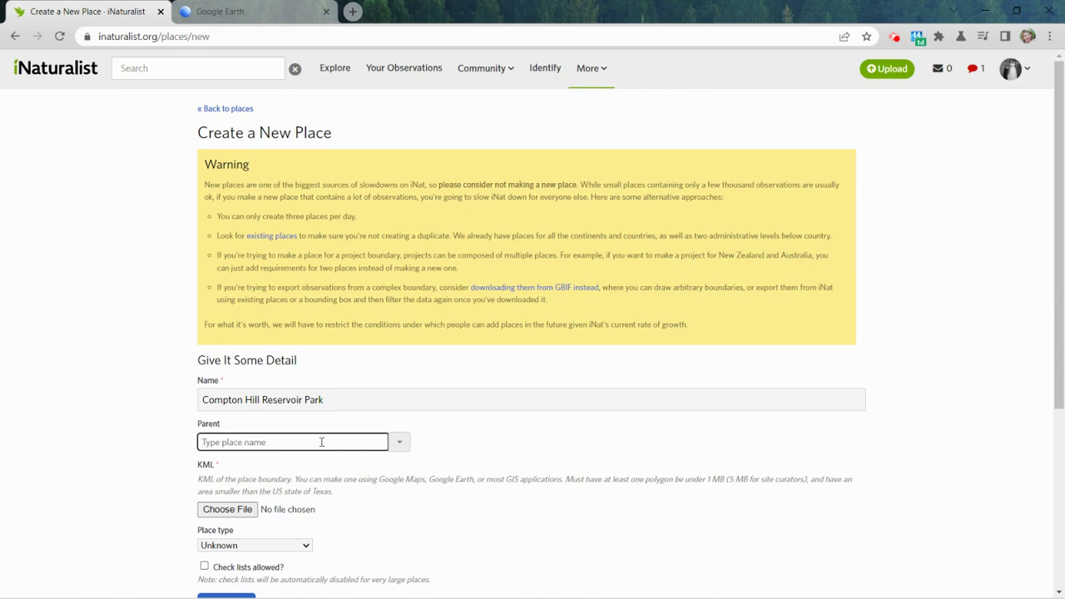
{"action": "left_click", "coordinate": [398, 444]}
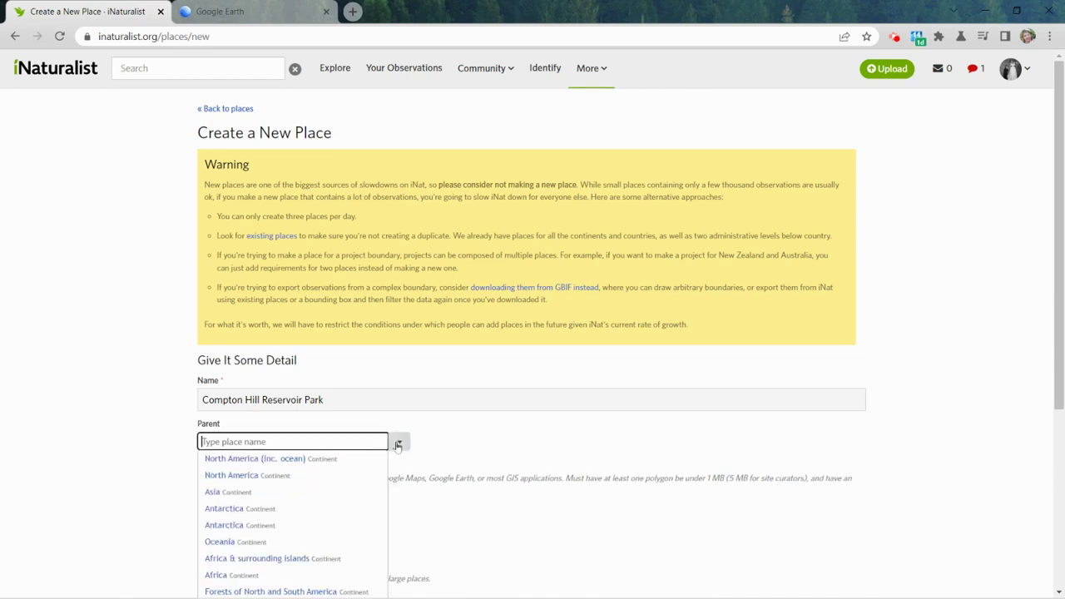
{"action": "type", "text": "St. Louis City"}
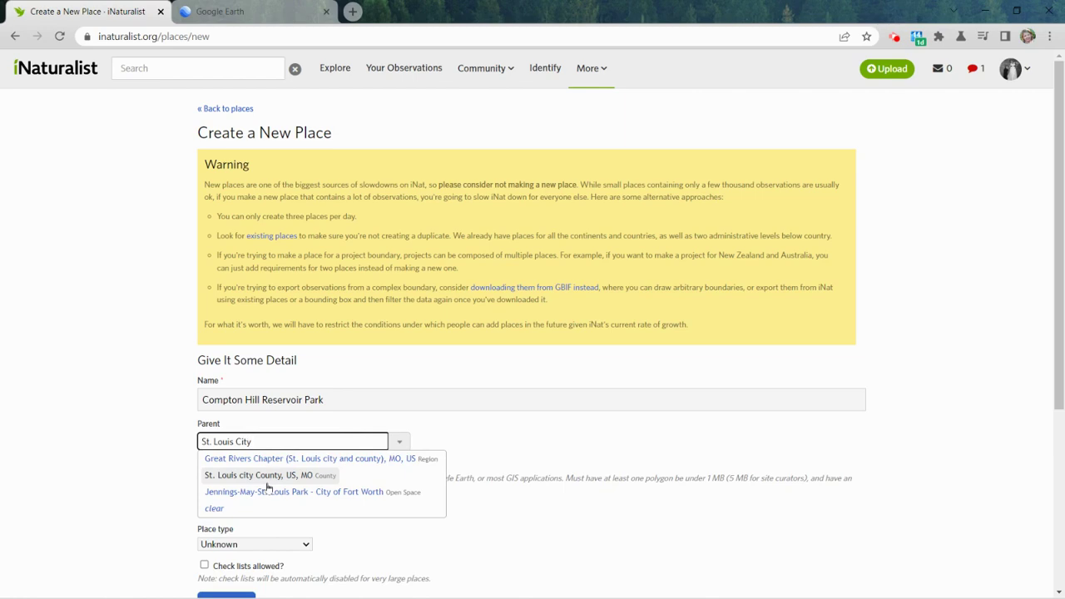
{"action": "left_click", "coordinate": [267, 476]}
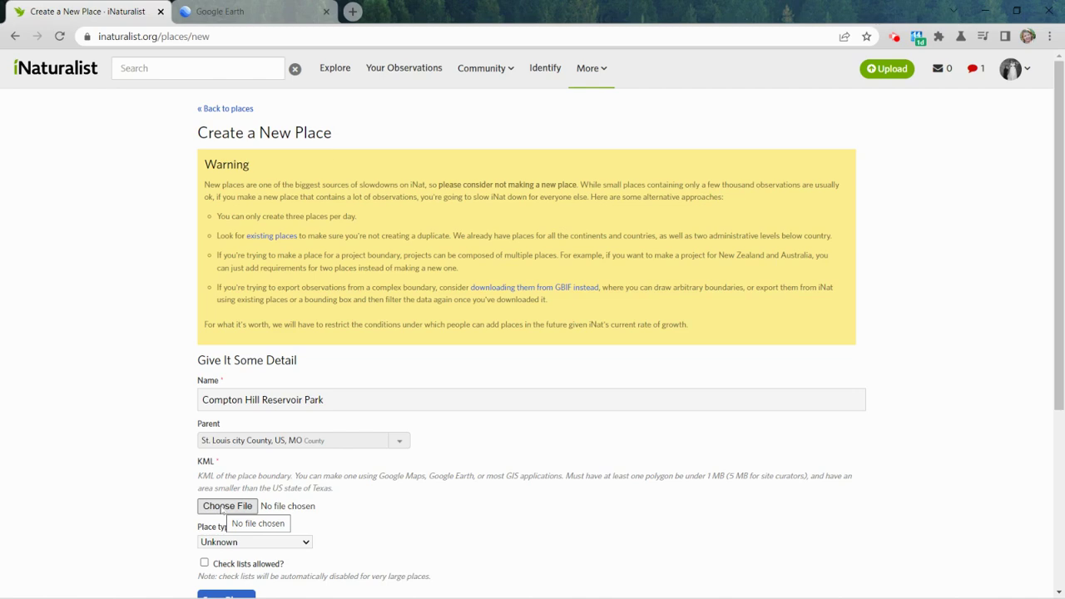
Step: Switch to Google Earth and outline Compton Hill Reservoir Park in St. Louis with a closed six-point polygon along the park's edges
{"action": "key", "text": "ctrl+Tab"}
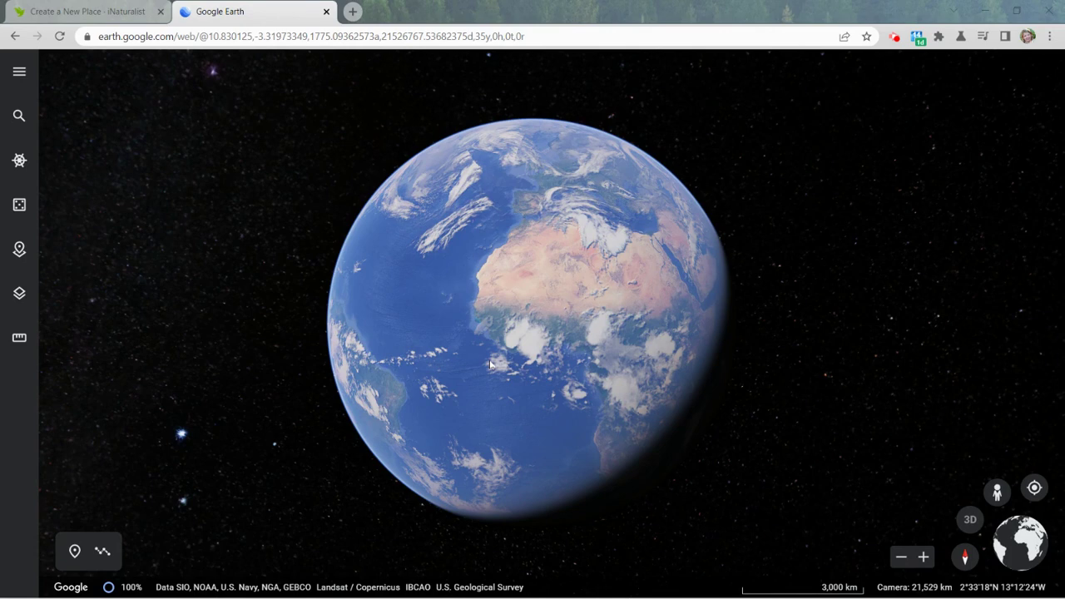
{"action": "left_click_drag", "start_coordinate": [419, 295], "coordinate": [645, 319]}
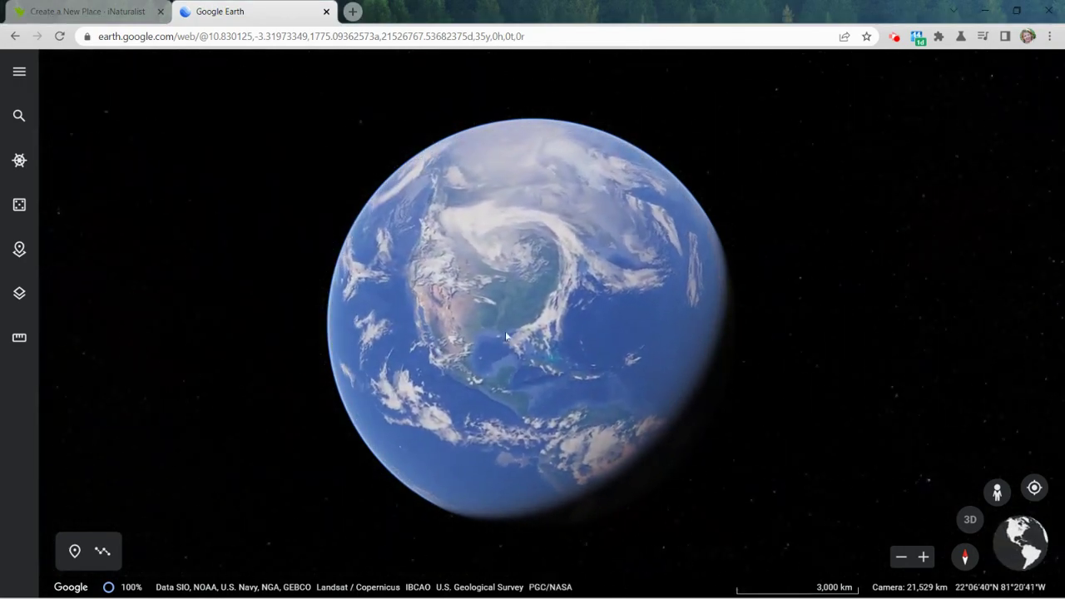
{"action": "scroll", "coordinate": [502, 324], "scroll_direction": "up", "scroll_amount": 5}
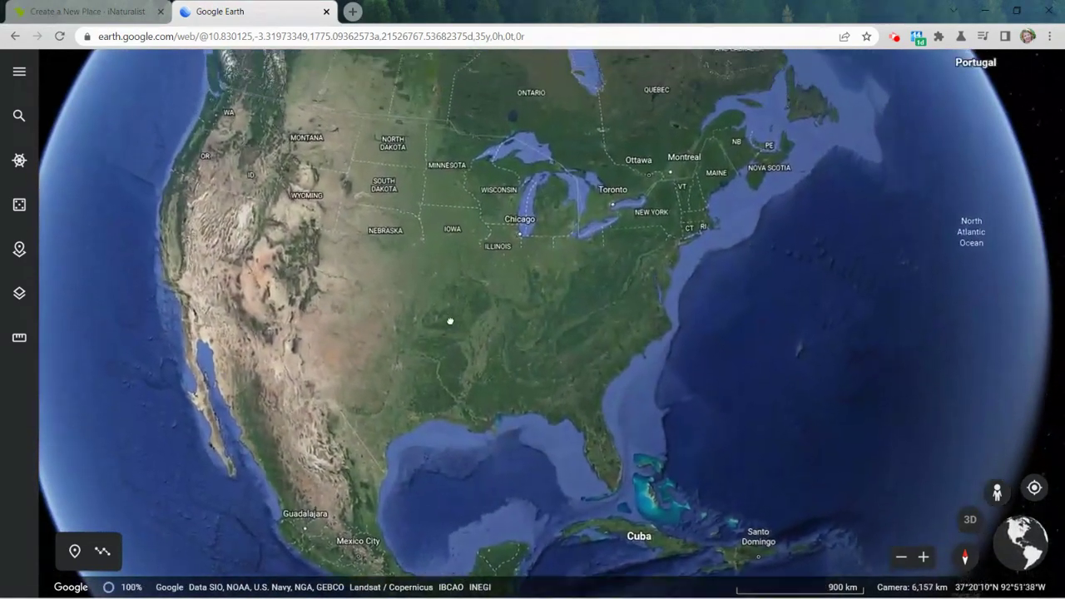
{"action": "scroll", "coordinate": [446, 343], "scroll_direction": "up", "scroll_amount": 5}
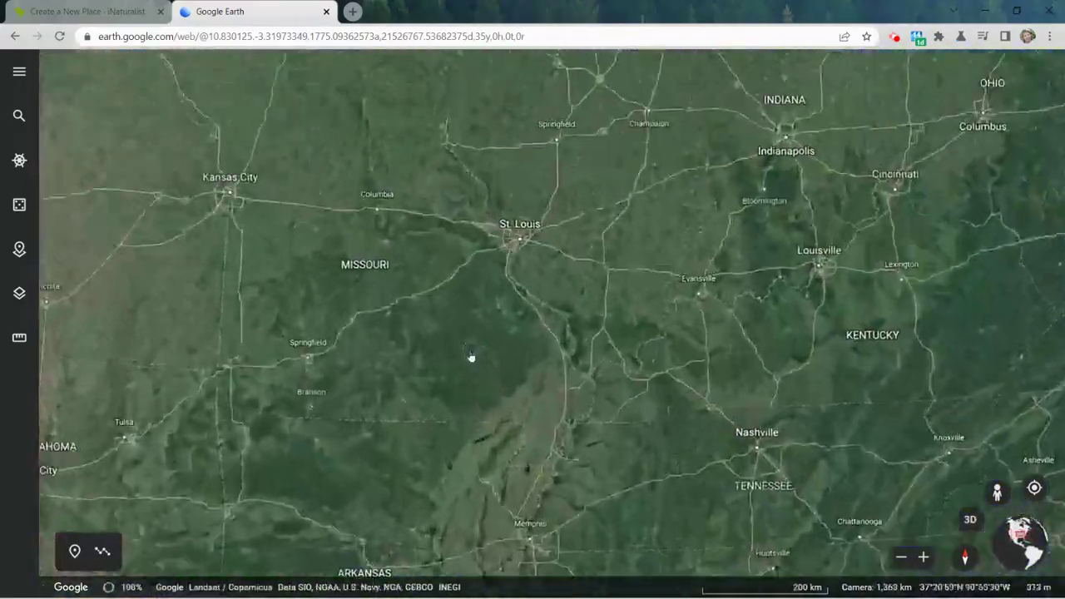
{"action": "scroll", "coordinate": [450, 343], "scroll_direction": "up", "scroll_amount": 3}
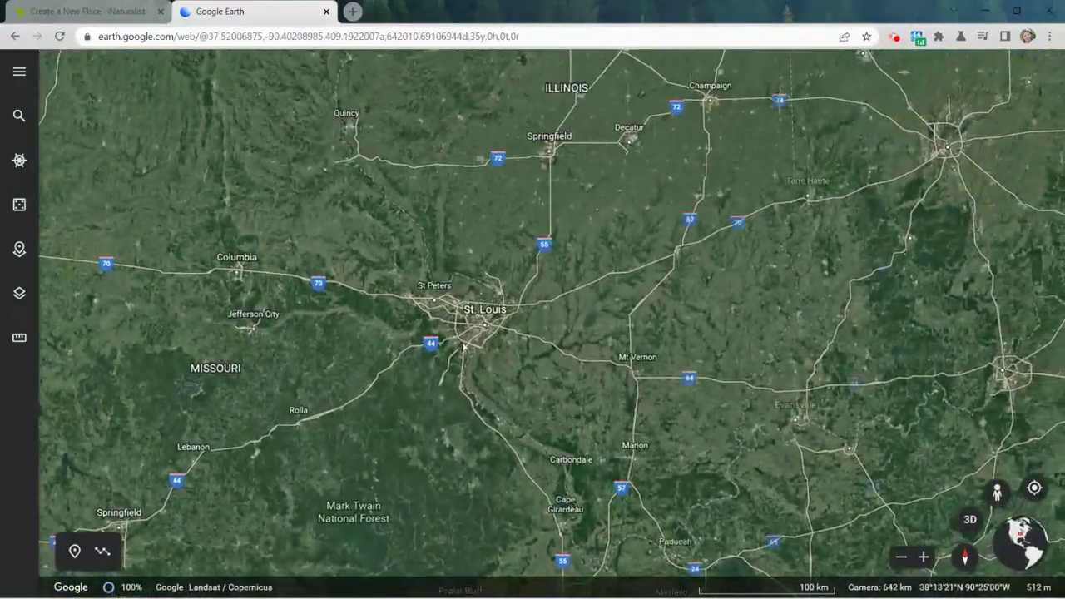
{"action": "scroll", "coordinate": [449, 344], "scroll_direction": "up", "scroll_amount": 5}
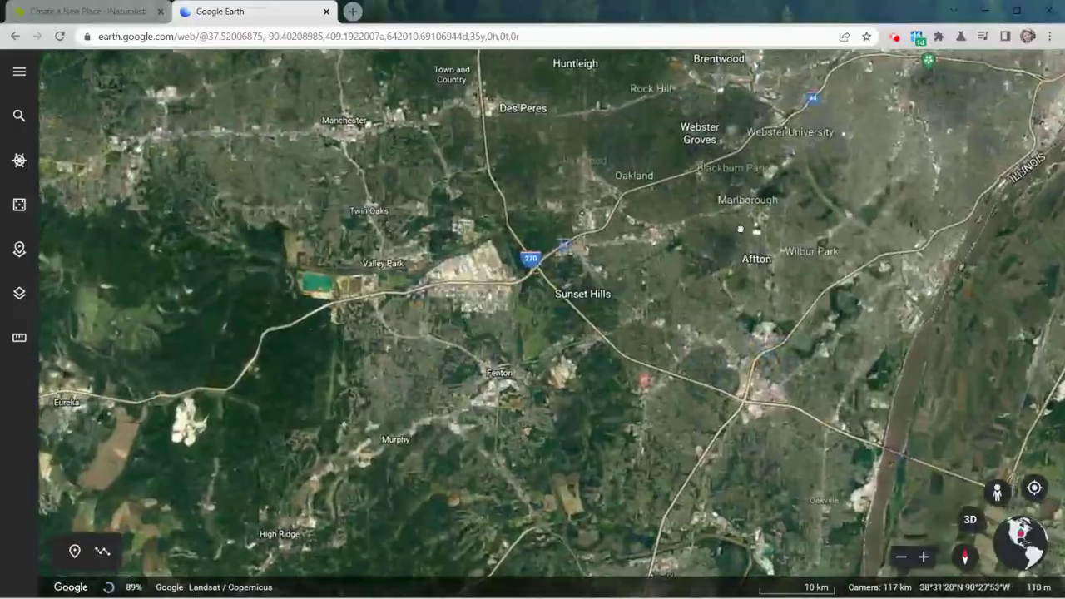
{"action": "scroll", "coordinate": [449, 329], "scroll_direction": "up", "scroll_amount": 3}
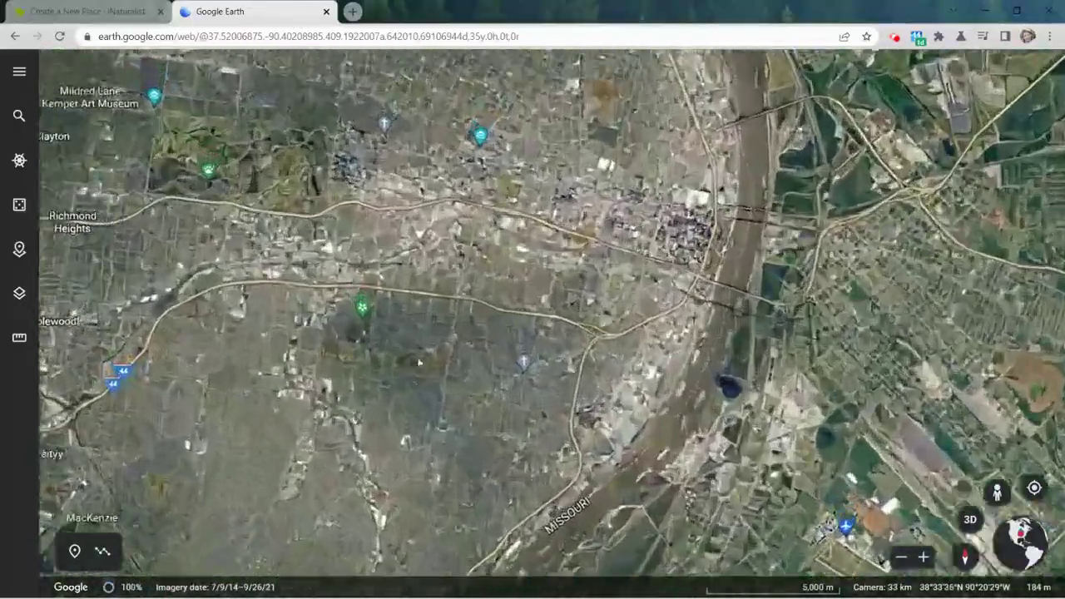
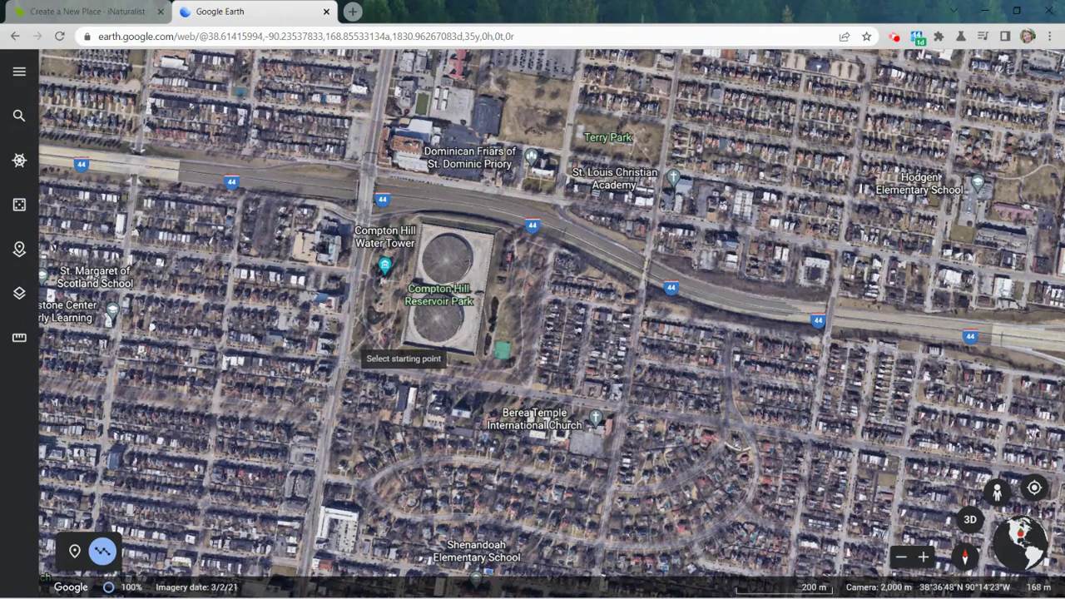
{"action": "left_click", "coordinate": [344, 361]}
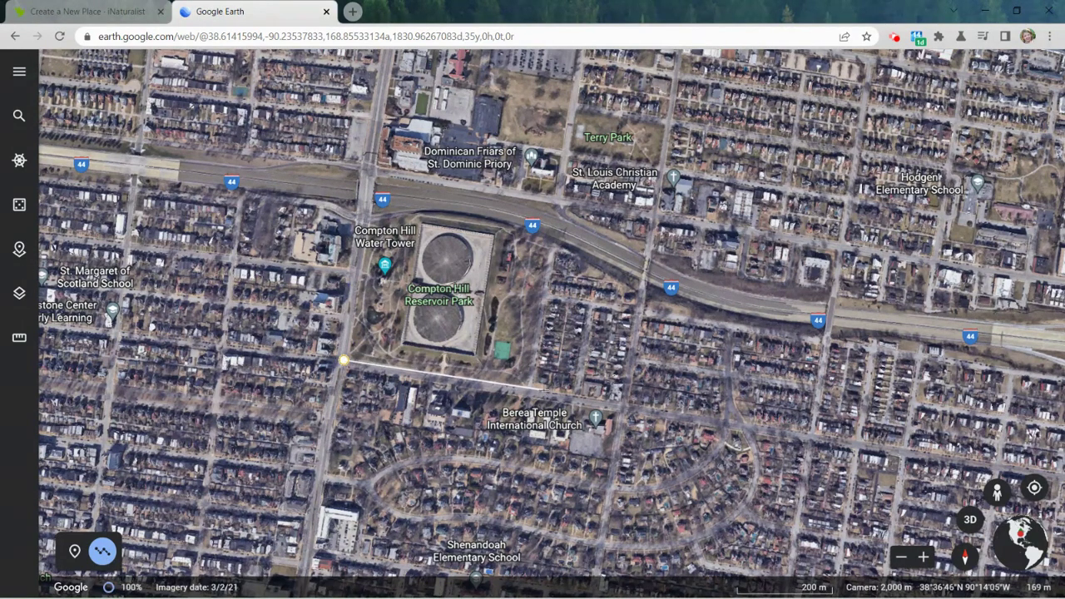
{"action": "left_click", "coordinate": [533, 390]}
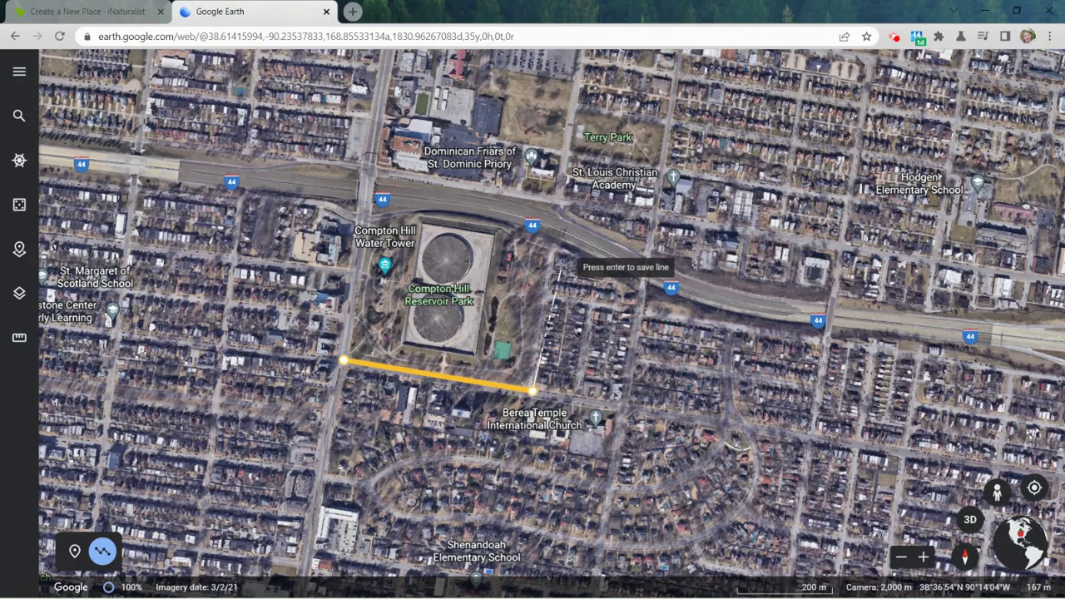
{"action": "left_click", "coordinate": [556, 235]}
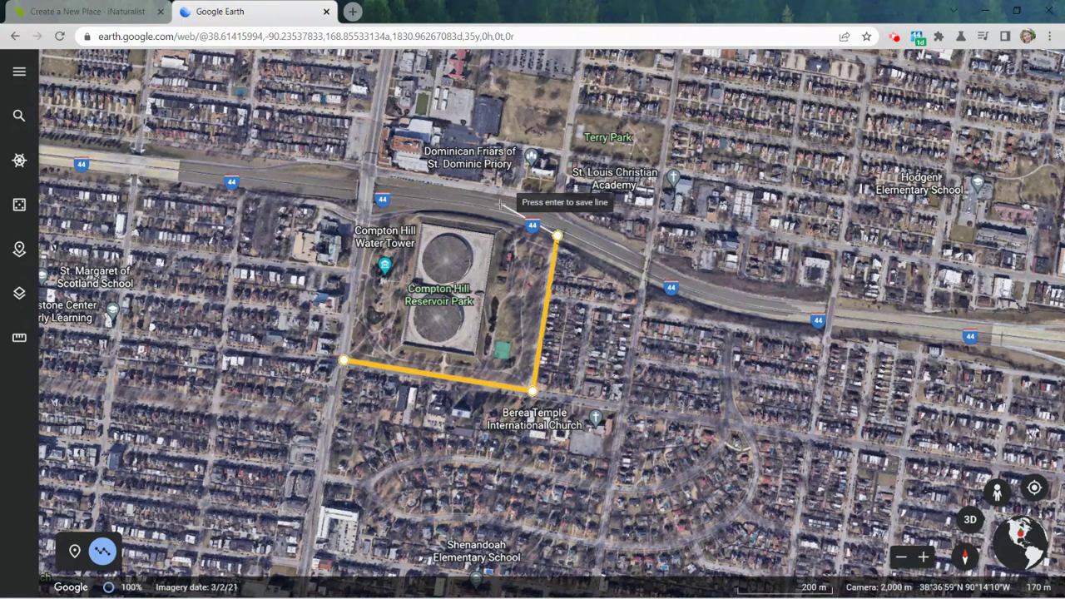
{"action": "left_click", "coordinate": [439, 206]}
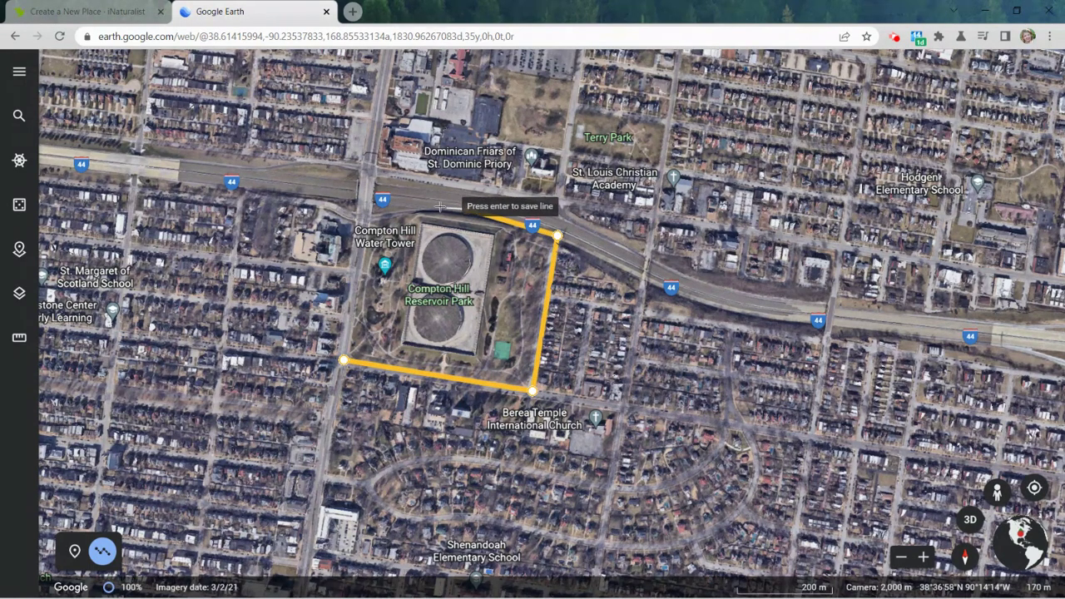
{"action": "left_click", "coordinate": [402, 206]}
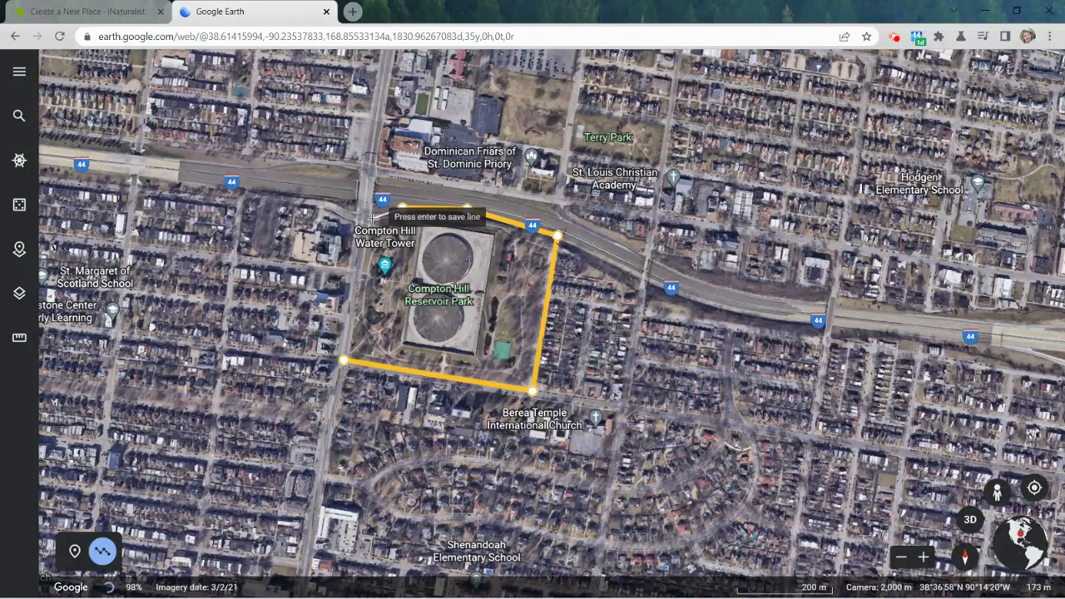
{"action": "left_click", "coordinate": [364, 218]}
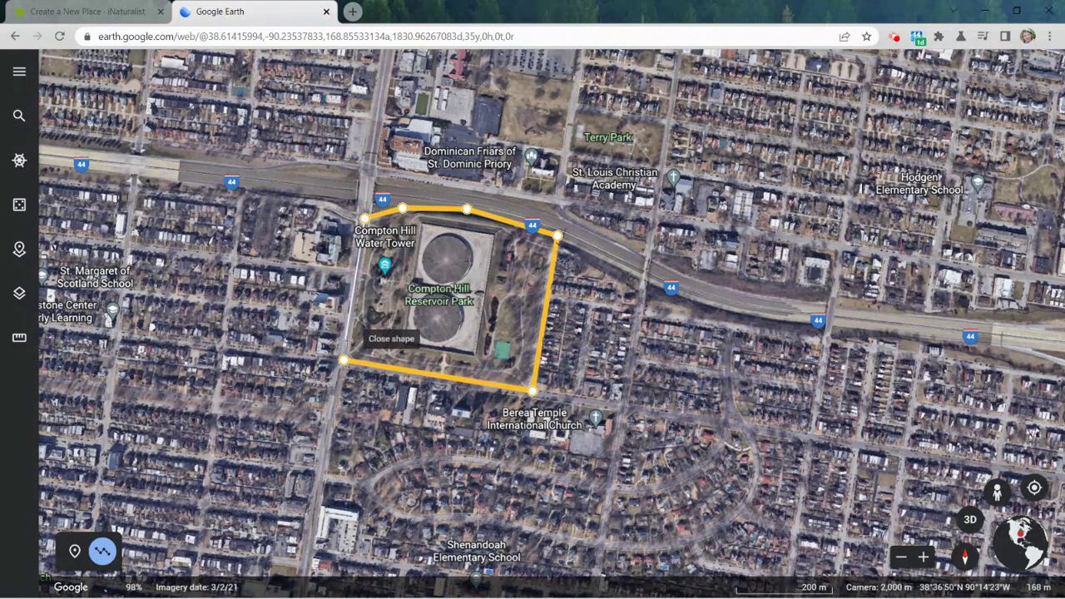
{"action": "left_click", "coordinate": [344, 359]}
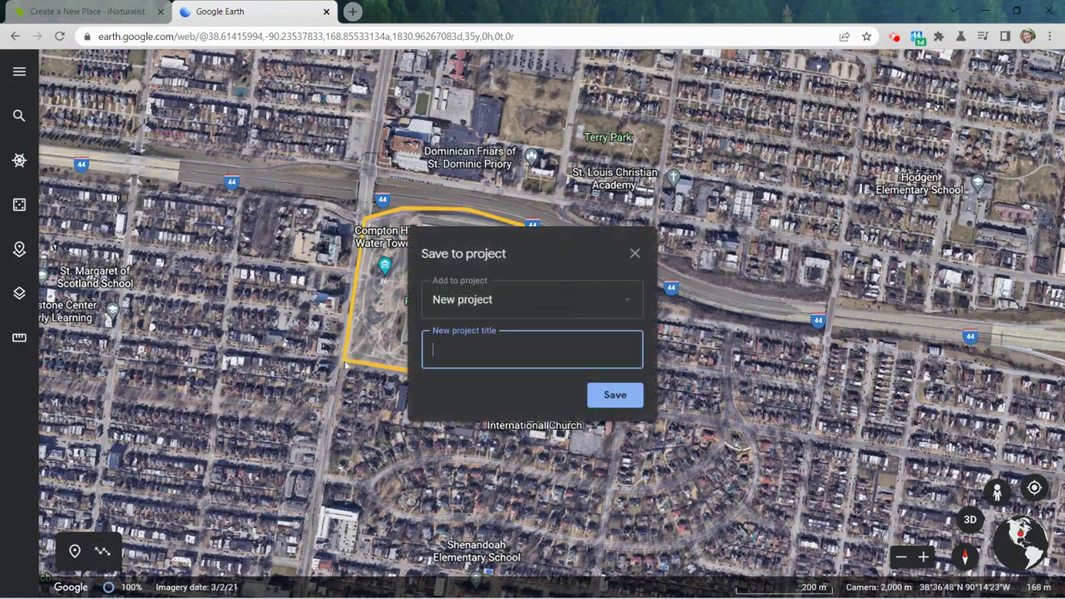
Step: Save the park outline to a new KML file titled "Compton Hill Reservoir Park"
{"action": "left_click", "coordinate": [633, 303]}
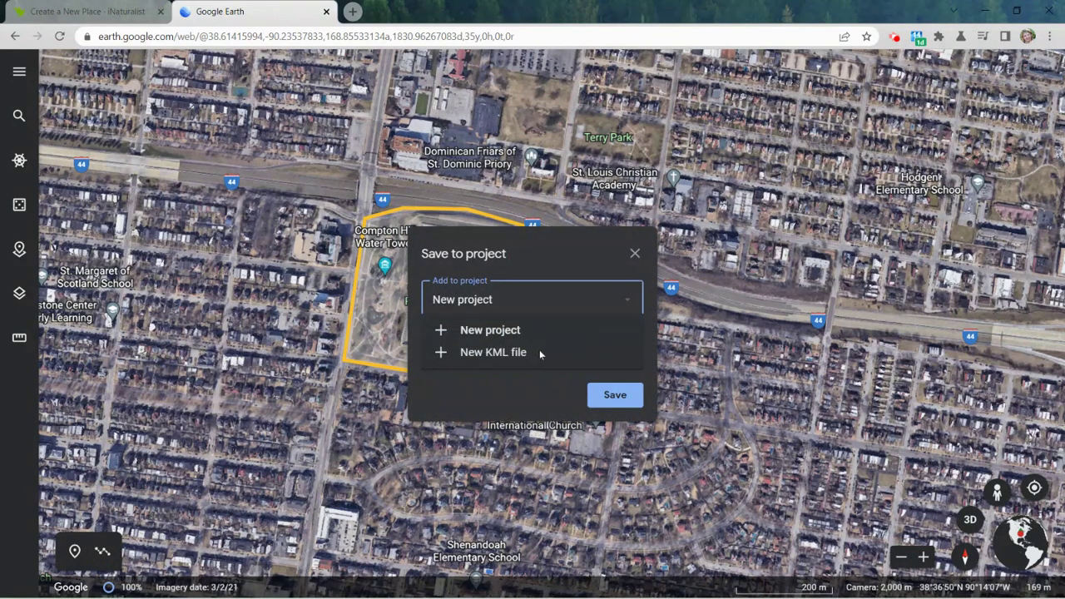
{"action": "left_click", "coordinate": [538, 353]}
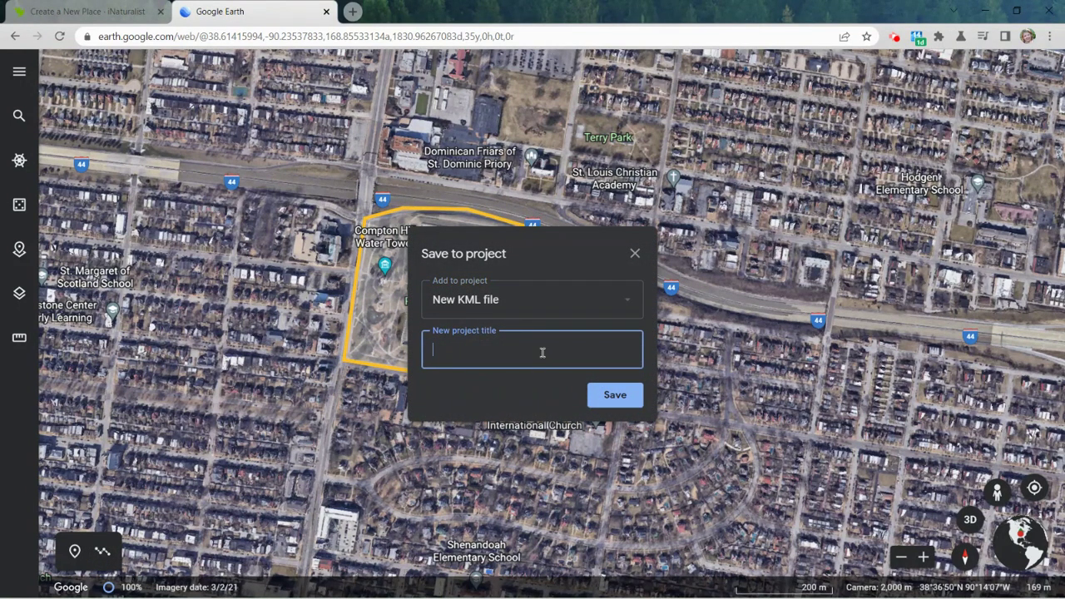
{"action": "type", "text": "Compton Hill Reservoir Park"}
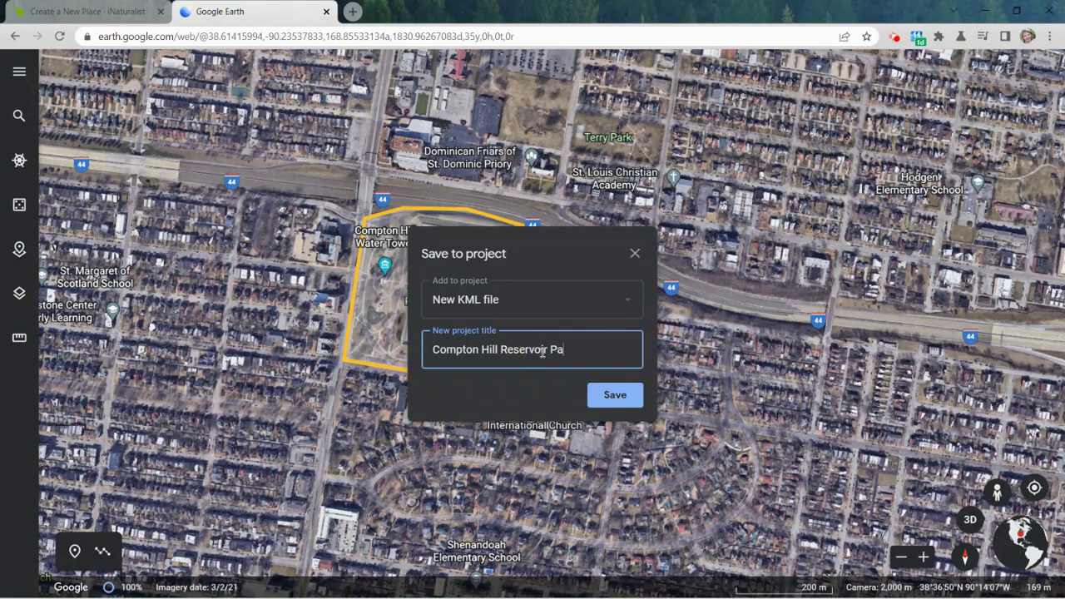
{"action": "left_click", "coordinate": [623, 397]}
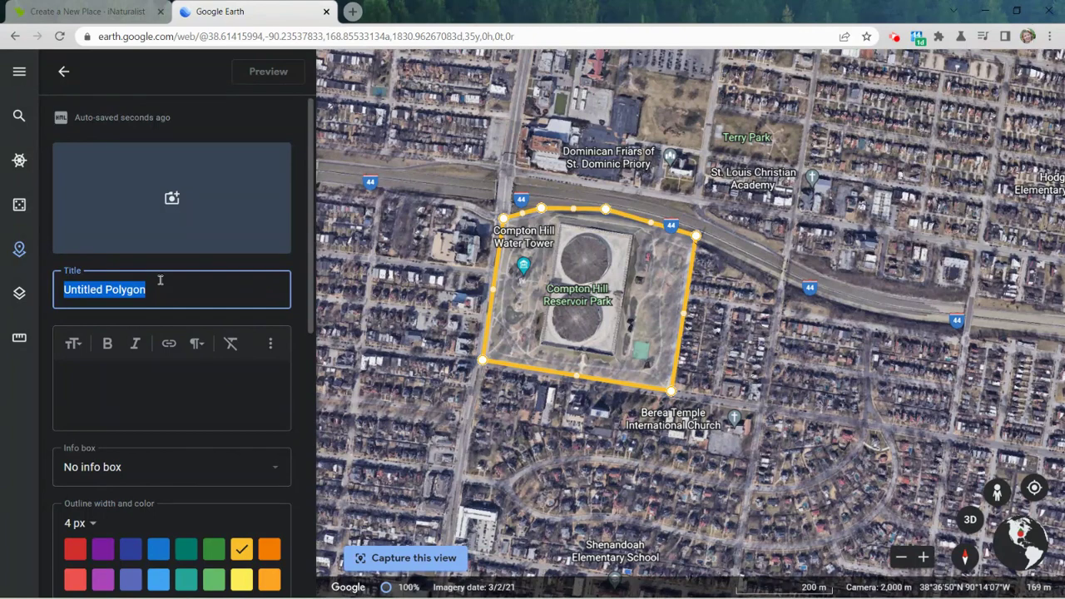
Step: Title the polygon itself "Compton Hill Reservoir Park"
{"action": "type", "text": "Com"}
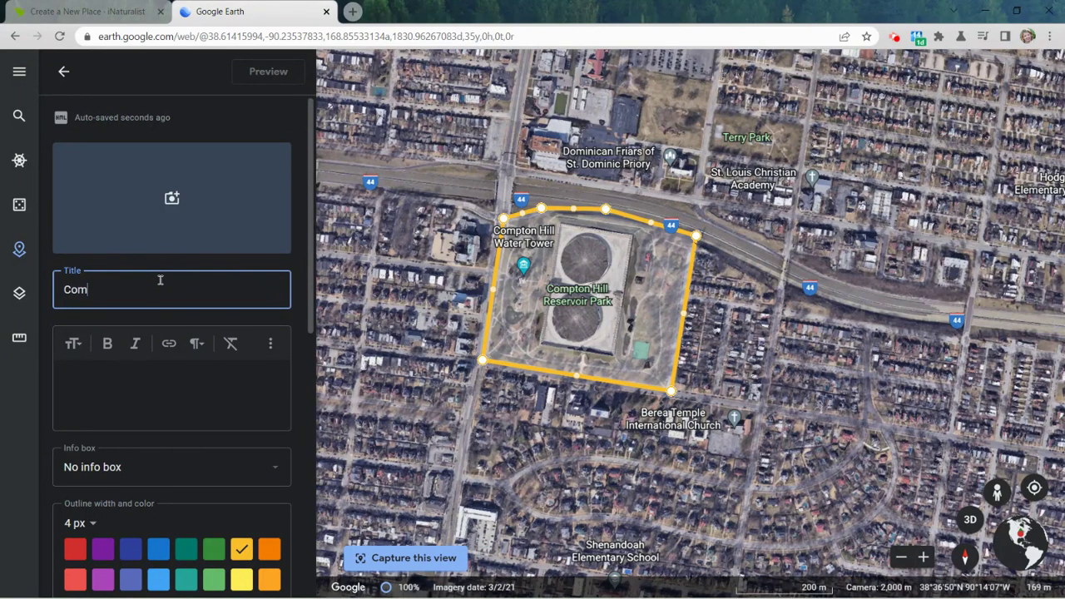
{"action": "type", "text": "pton Hill Reservoir Park"}
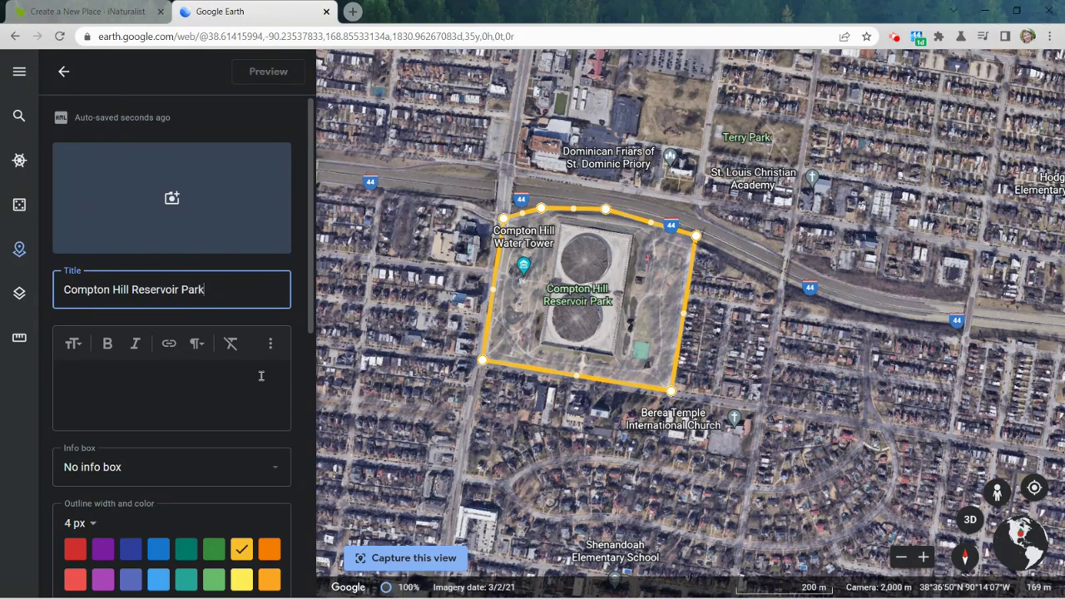
Step: Leave the polygon's editor and export the Compton Hill Reservoir Park project as a KML file
{"action": "left_click", "coordinate": [63, 73]}
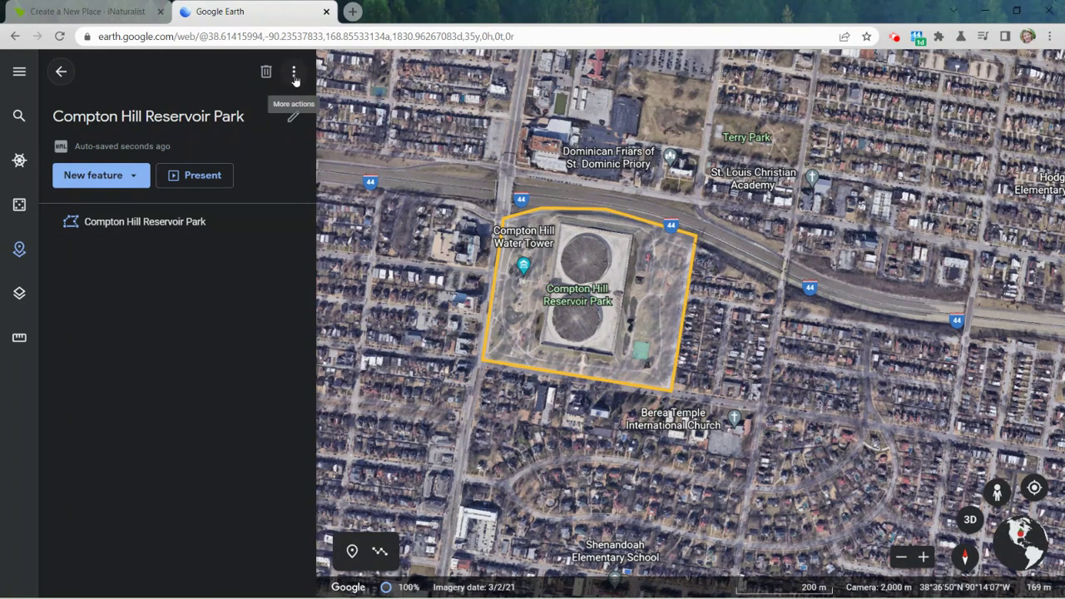
{"action": "left_click", "coordinate": [294, 78]}
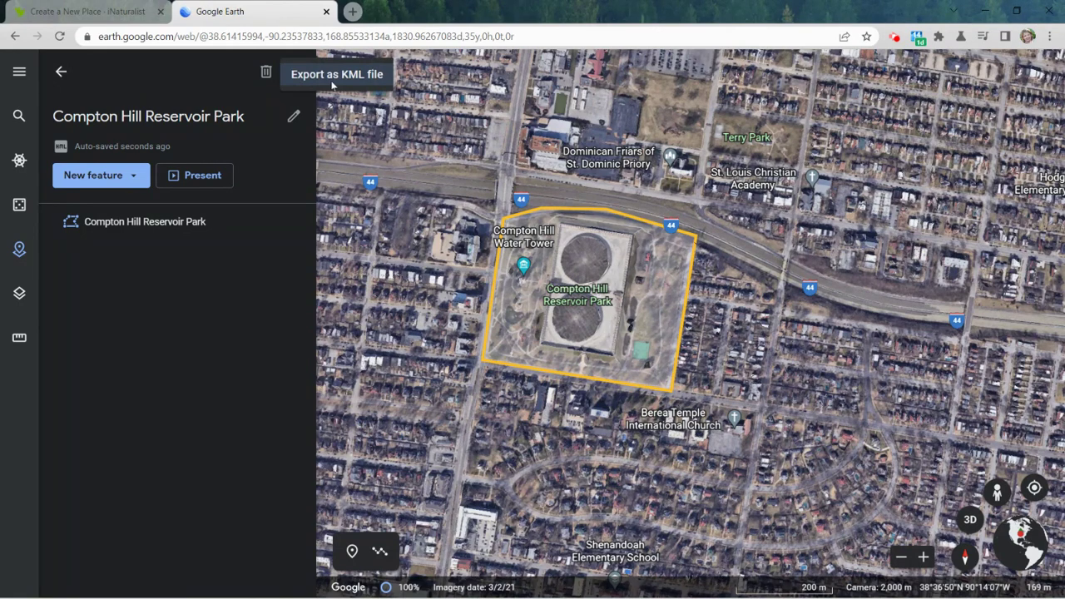
{"action": "left_click", "coordinate": [332, 79]}
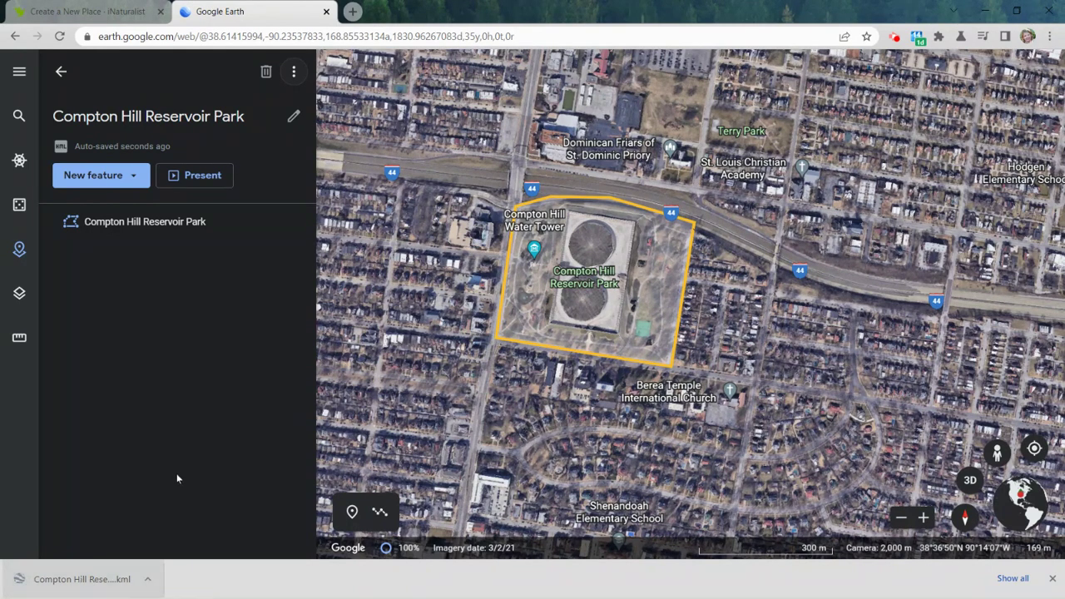
Step: Switch back to iNaturalist and attach the downloaded Compton Hill Reservoir Park KML file as the new place's boundary
{"action": "left_click", "coordinate": [62, 16]}
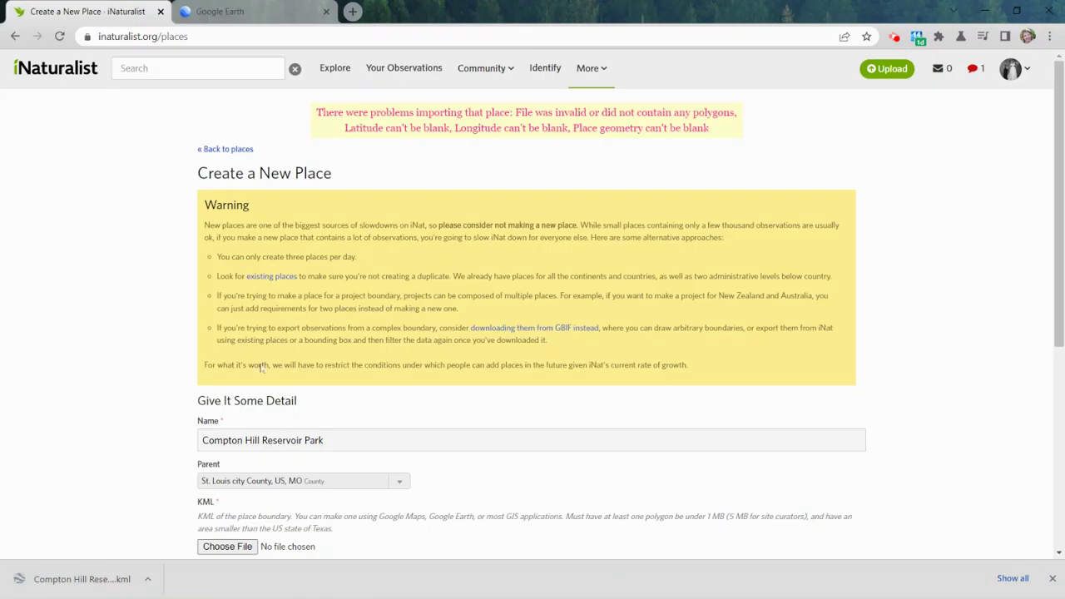
{"action": "scroll", "coordinate": [475, 499], "scroll_direction": "down", "scroll_amount": 2}
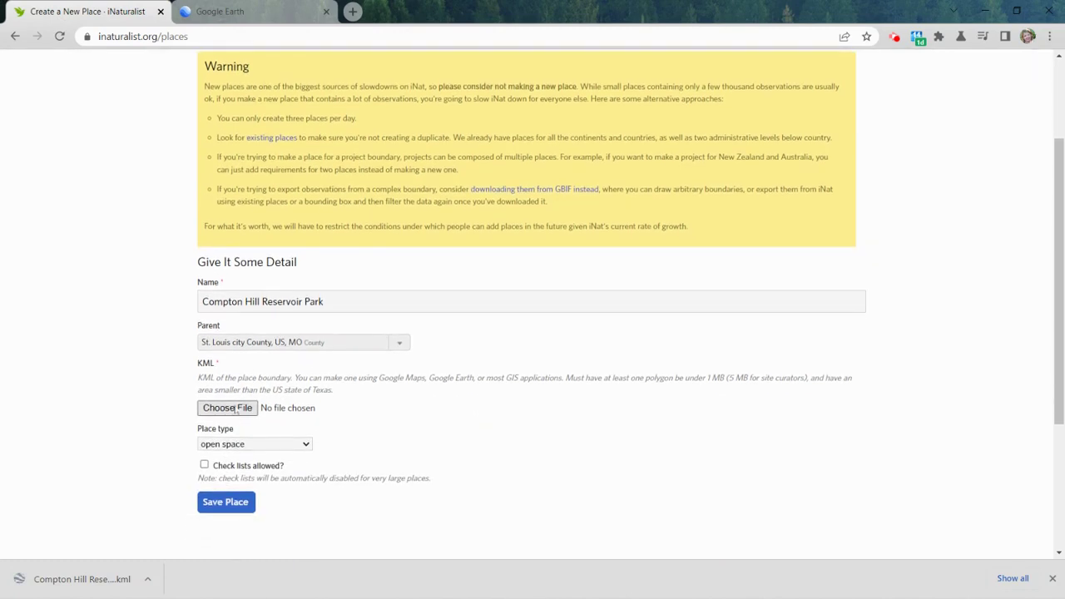
{"action": "left_click", "coordinate": [236, 409]}
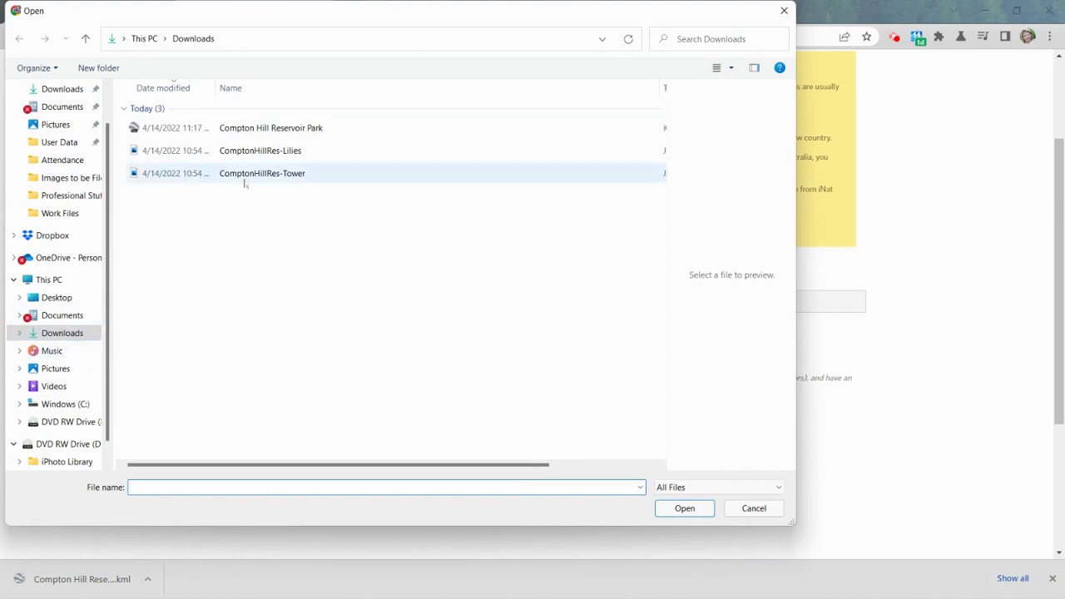
{"action": "left_click", "coordinate": [272, 130]}
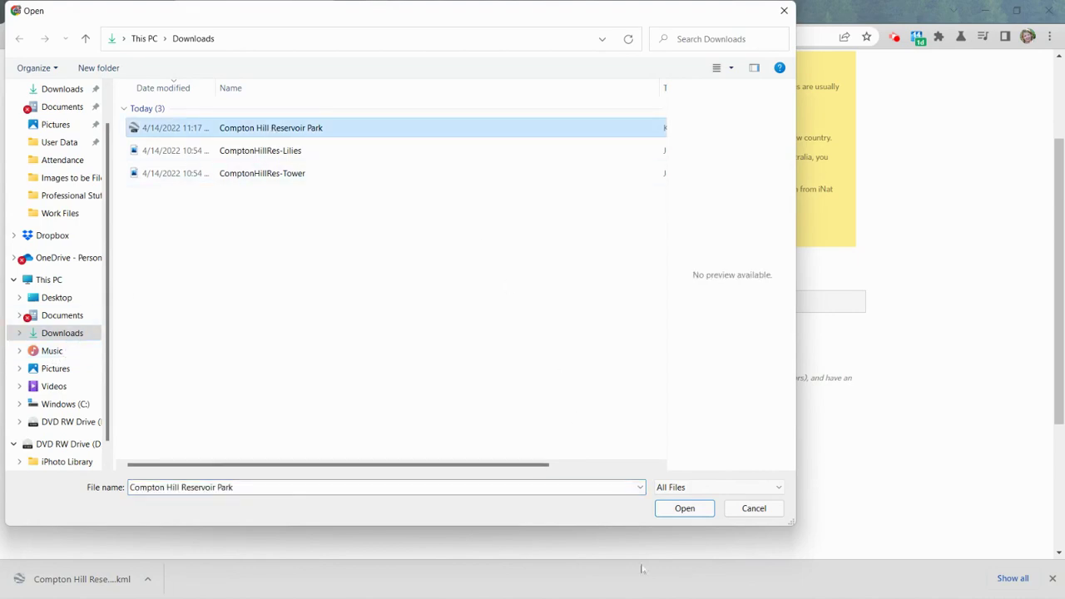
{"action": "left_click", "coordinate": [684, 508]}
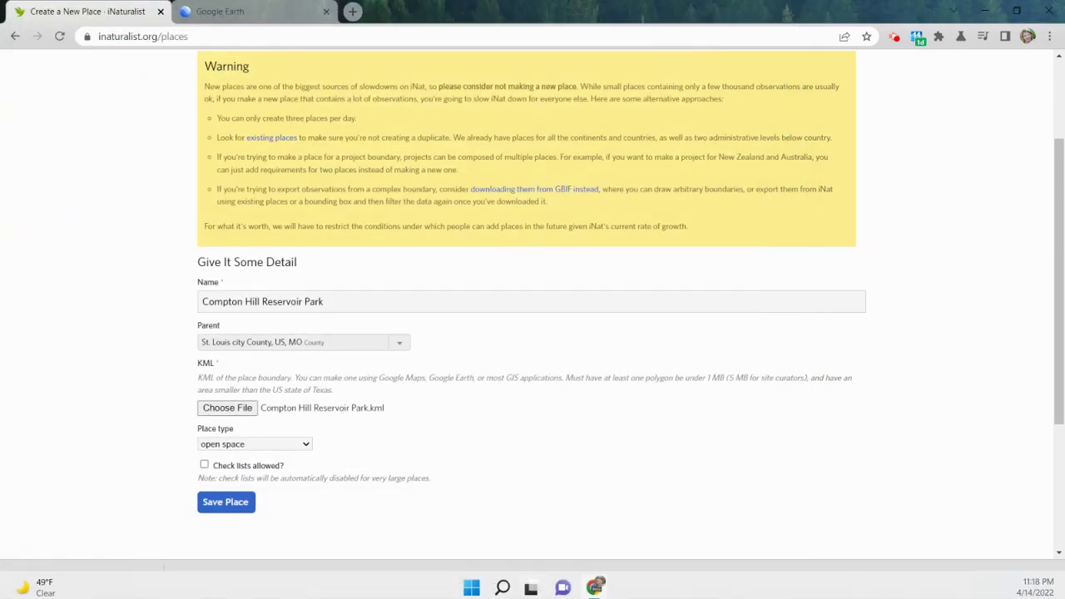
Step: Set the new place's type to Open Space
{"action": "left_click", "coordinate": [249, 445]}
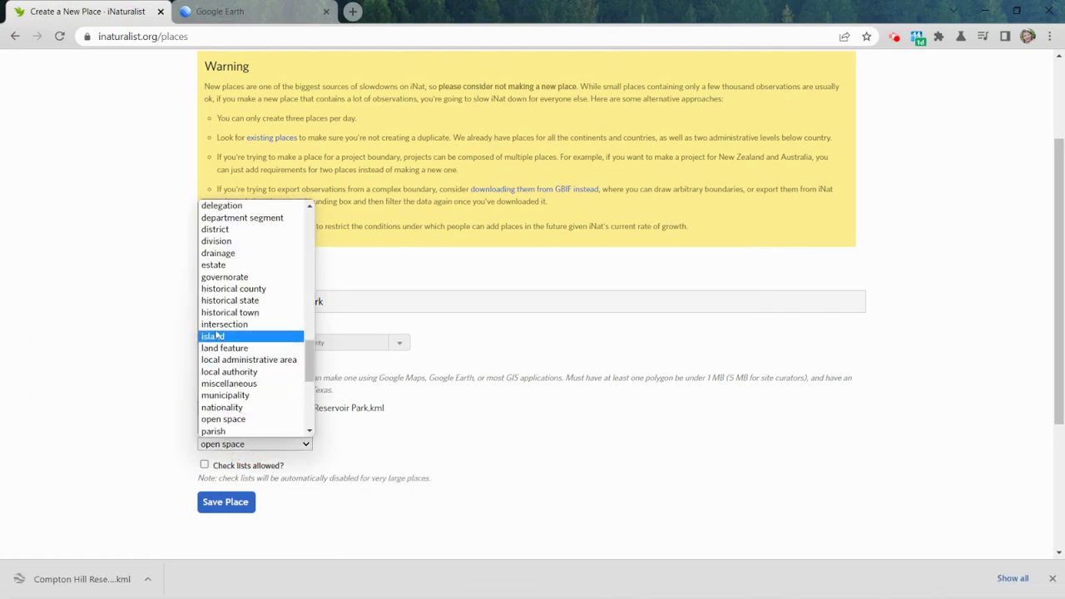
{"action": "scroll", "coordinate": [232, 316], "scroll_direction": "up", "scroll_amount": 20}
{"action": "scroll", "coordinate": [231, 301], "scroll_direction": "up", "scroll_amount": 1}
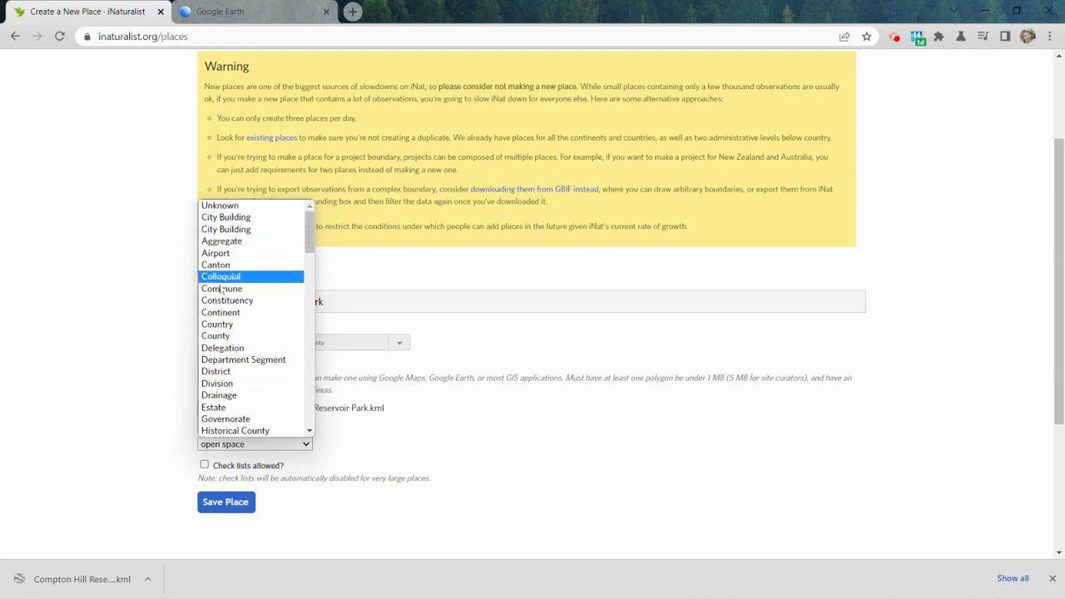
{"action": "scroll", "coordinate": [245, 360], "scroll_direction": "down", "scroll_amount": 4}
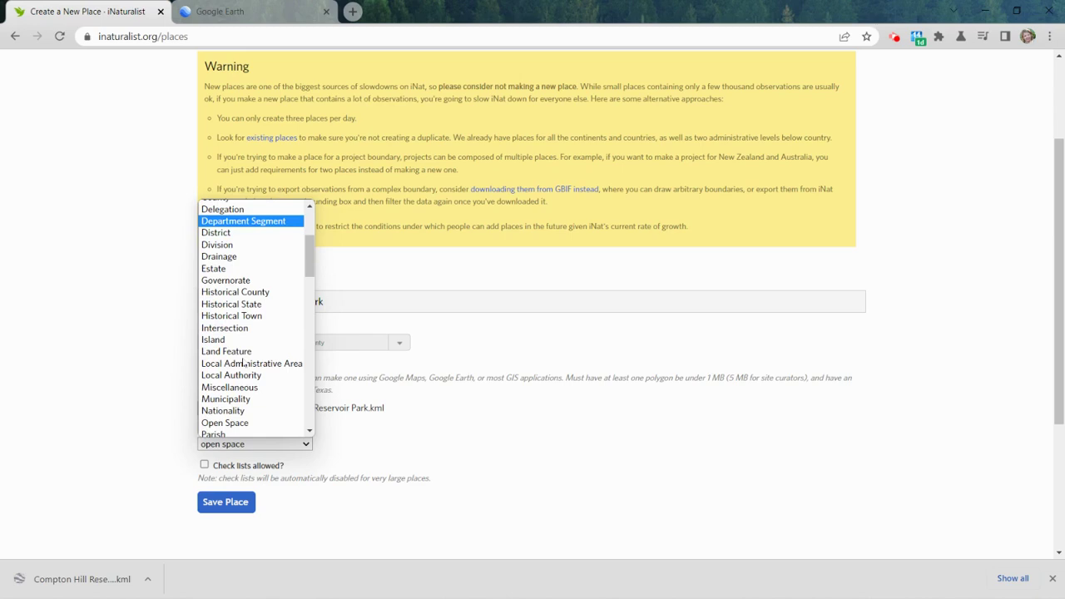
{"action": "left_click", "coordinate": [239, 427]}
Step: Allow check lists for the new place and save it
{"action": "scroll", "coordinate": [414, 457], "scroll_direction": "down", "scroll_amount": 1}
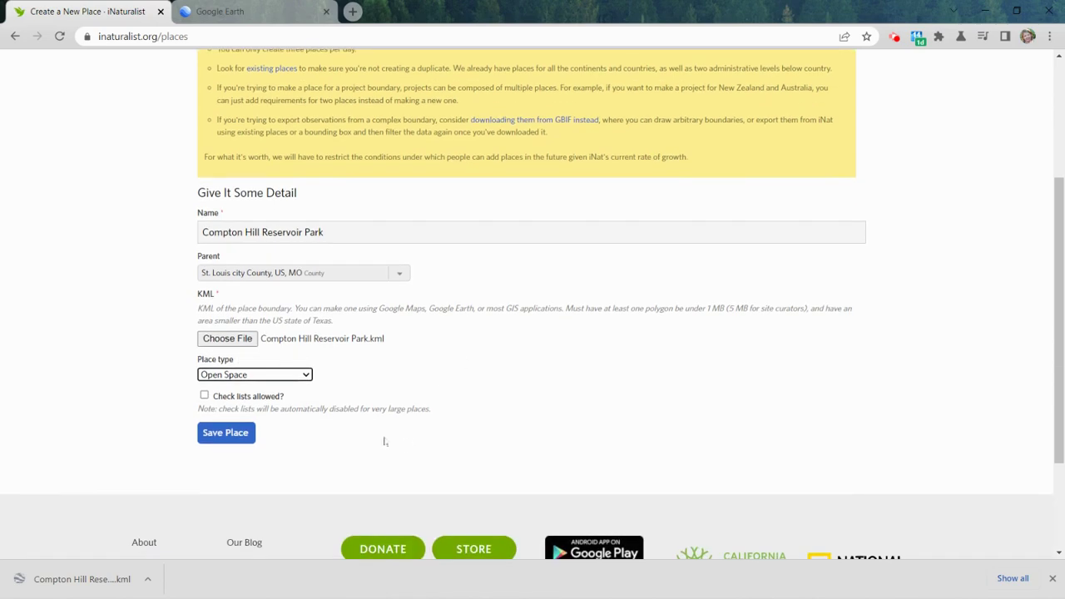
{"action": "left_click", "coordinate": [204, 395]}
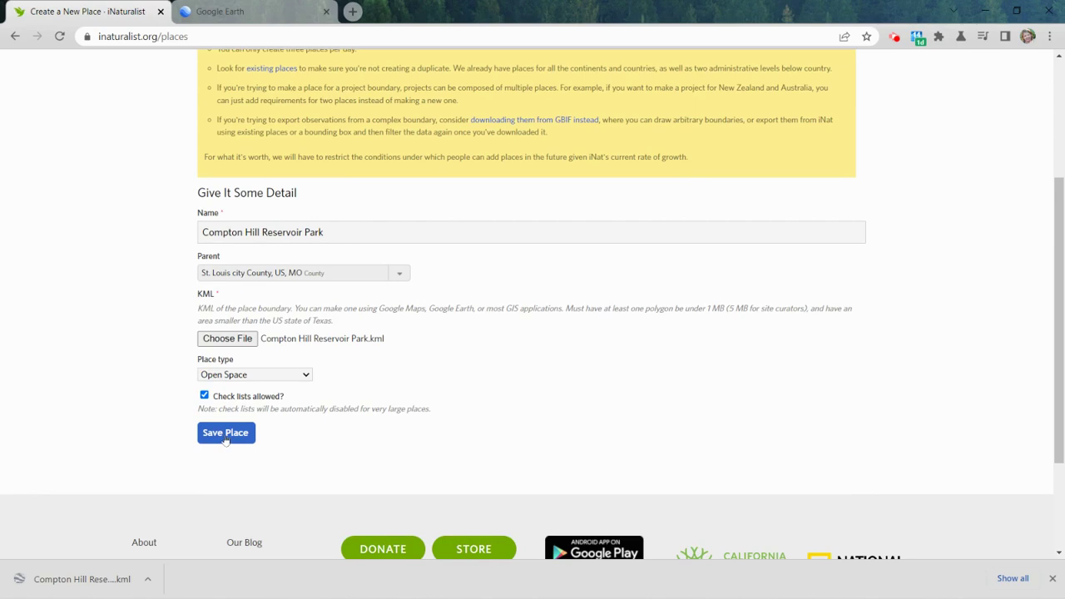
{"action": "left_click", "coordinate": [225, 434]}
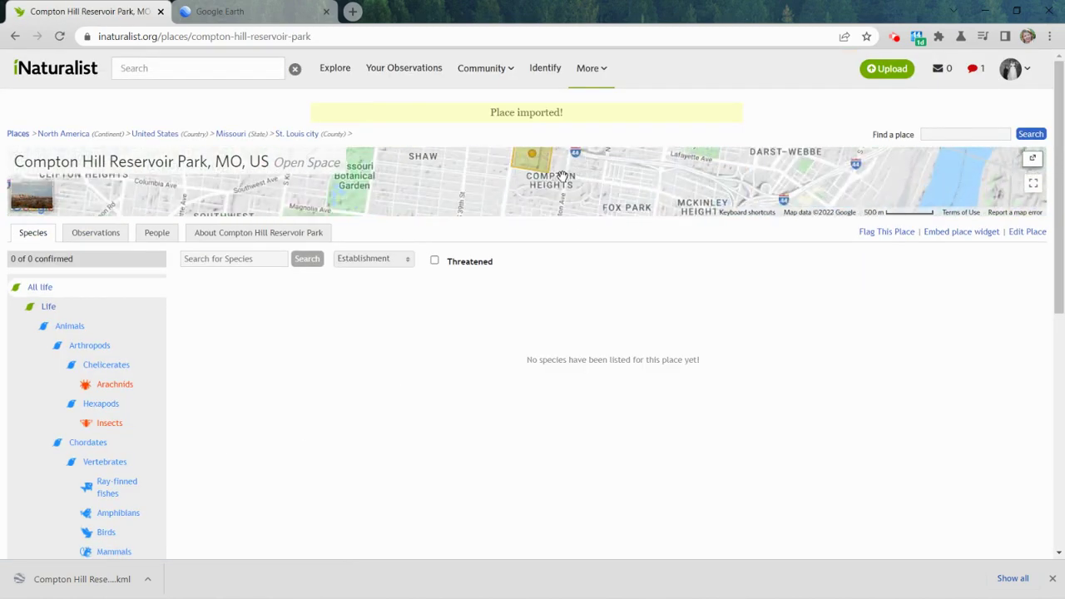
{"action": "left_click", "coordinate": [553, 223]}
{"action": "left_click_drag", "start_coordinate": [549, 193], "coordinate": [551, 171]}
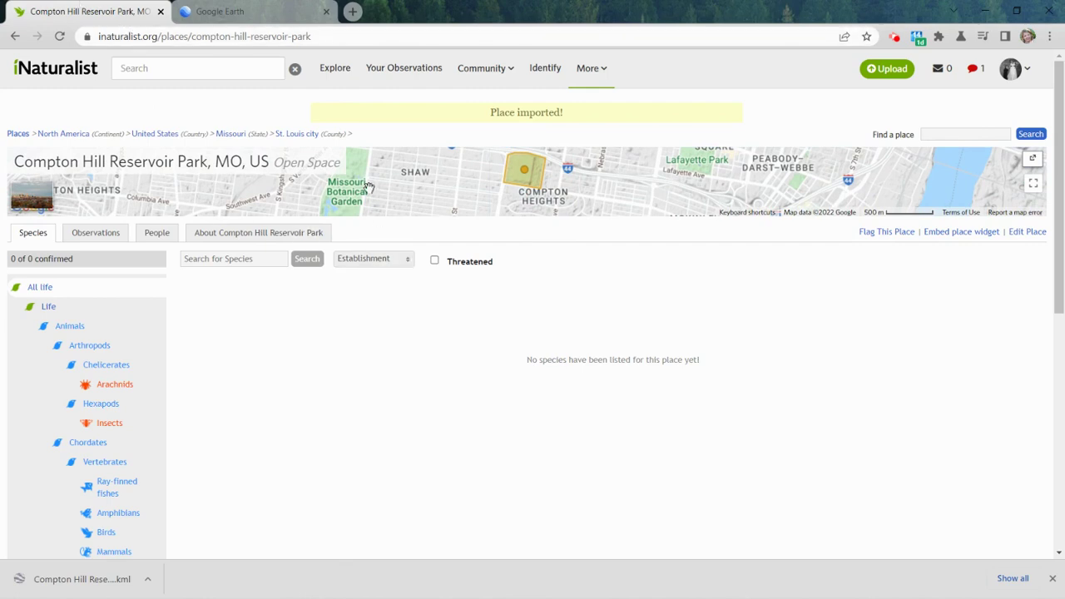
Step: Go to the community projects page and start a new collection project
{"action": "mouse_move", "coordinate": [491, 71]}
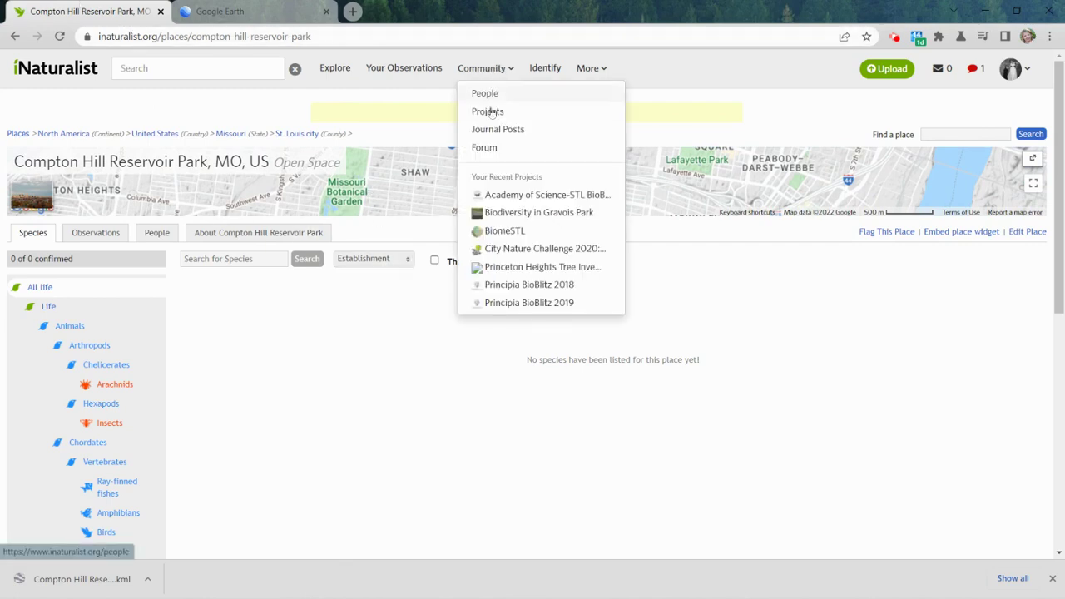
{"action": "left_click", "coordinate": [490, 111]}
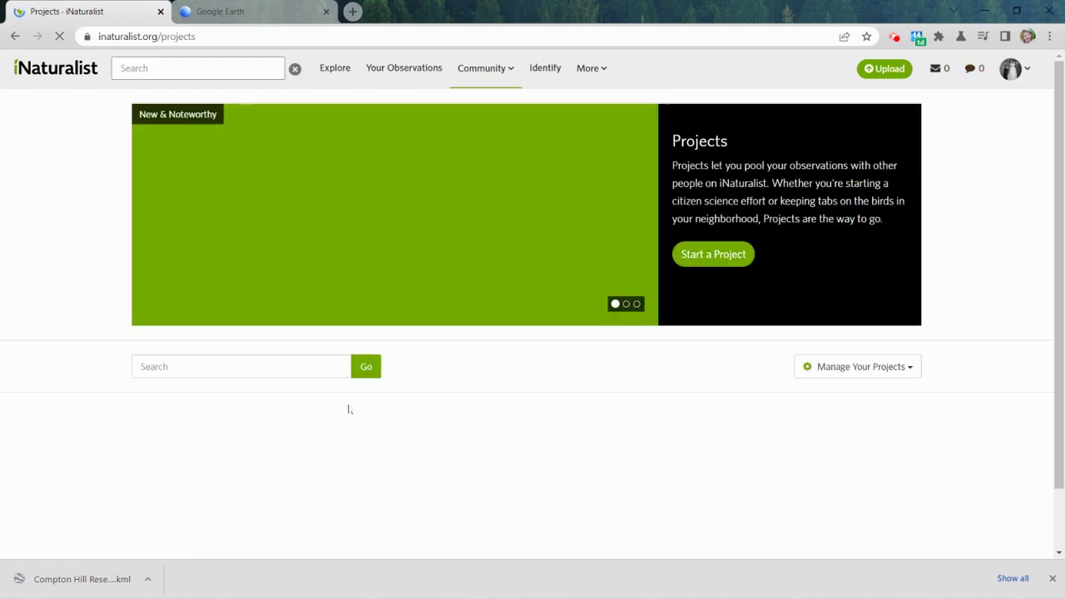
{"action": "left_click", "coordinate": [711, 255]}
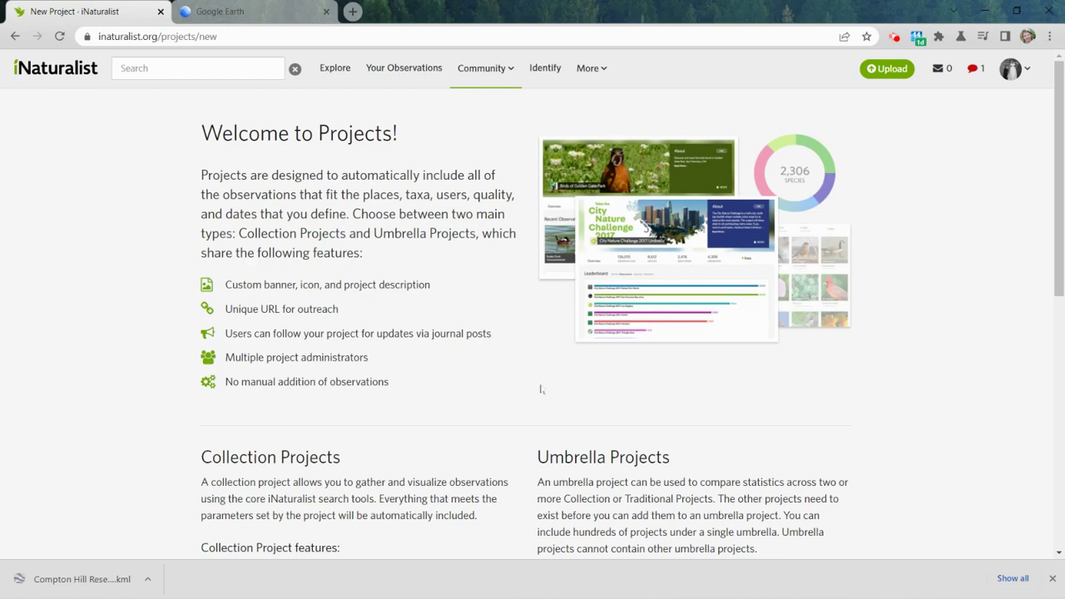
{"action": "scroll", "coordinate": [545, 391], "scroll_direction": "down", "scroll_amount": 2}
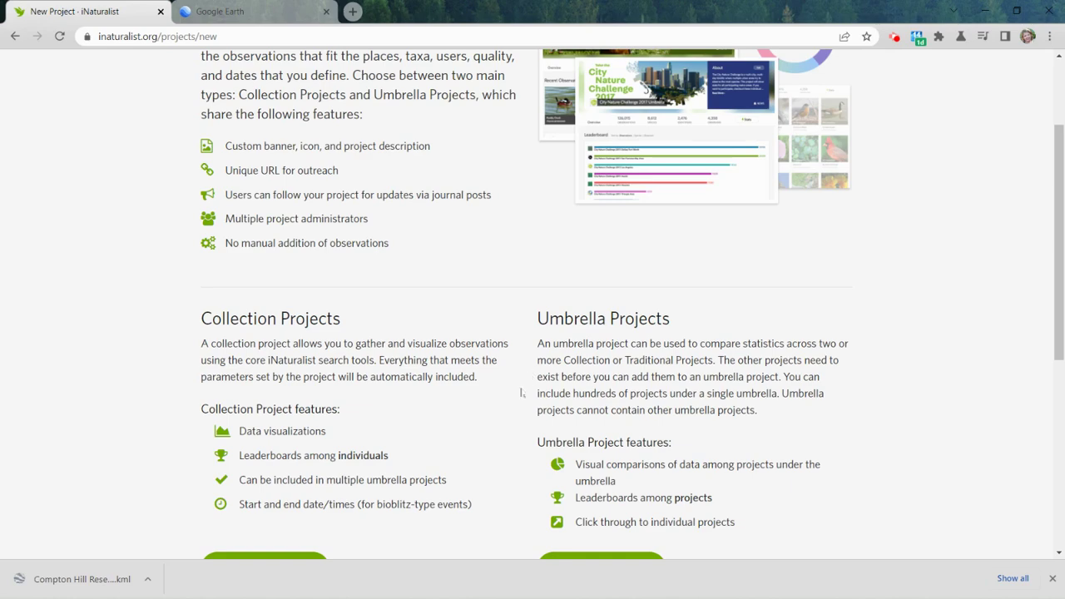
{"action": "scroll", "coordinate": [200, 346], "scroll_direction": "down", "scroll_amount": 2}
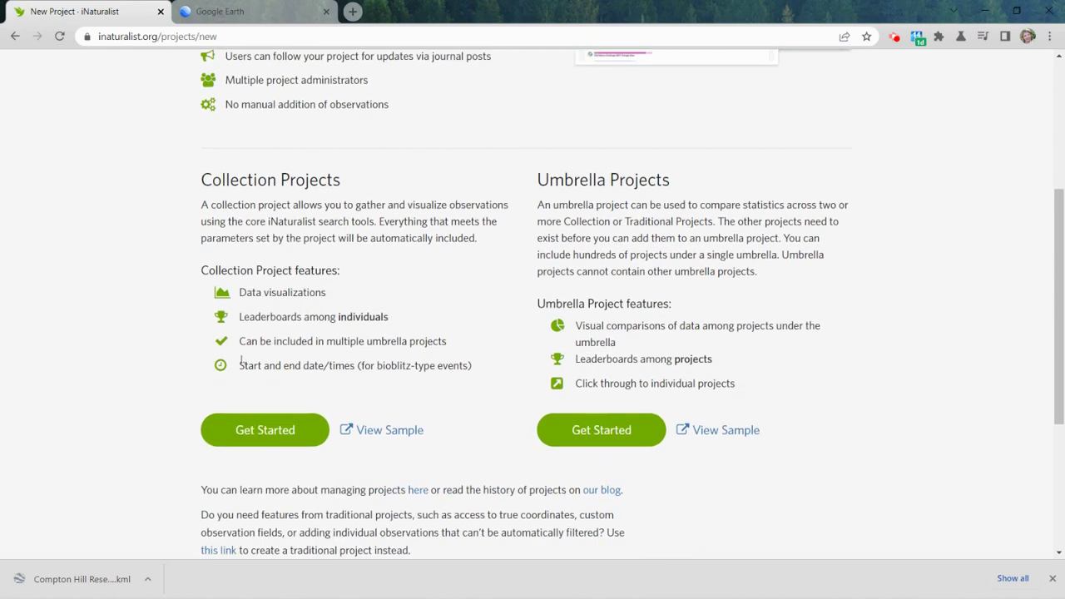
{"action": "left_click", "coordinate": [251, 441]}
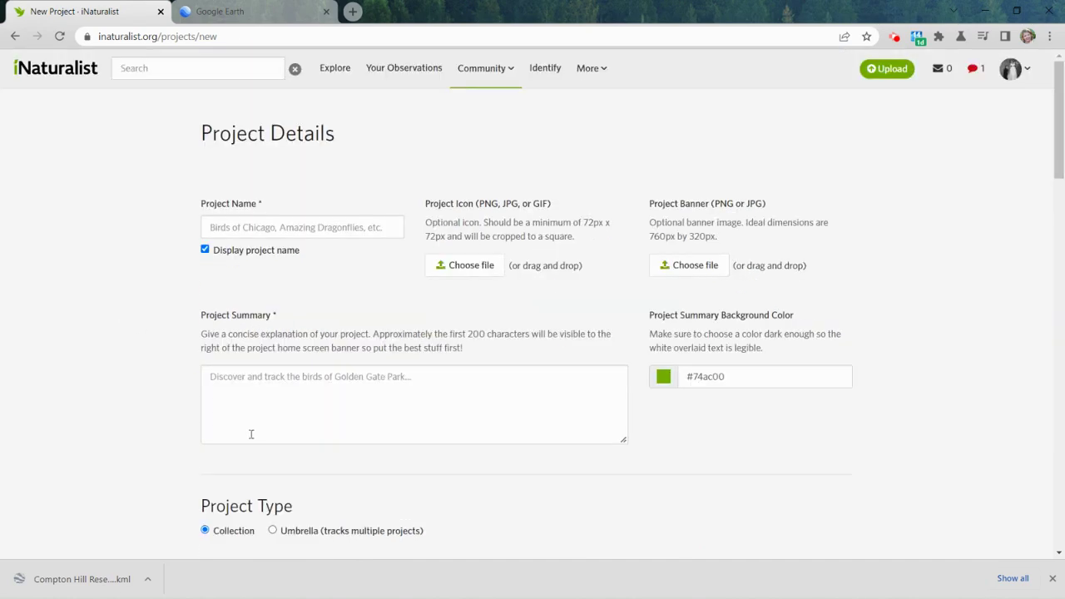
Step: Name the new project "Compton Hill Reservoir Park Bioblitz"
{"action": "left_click", "coordinate": [250, 229]}
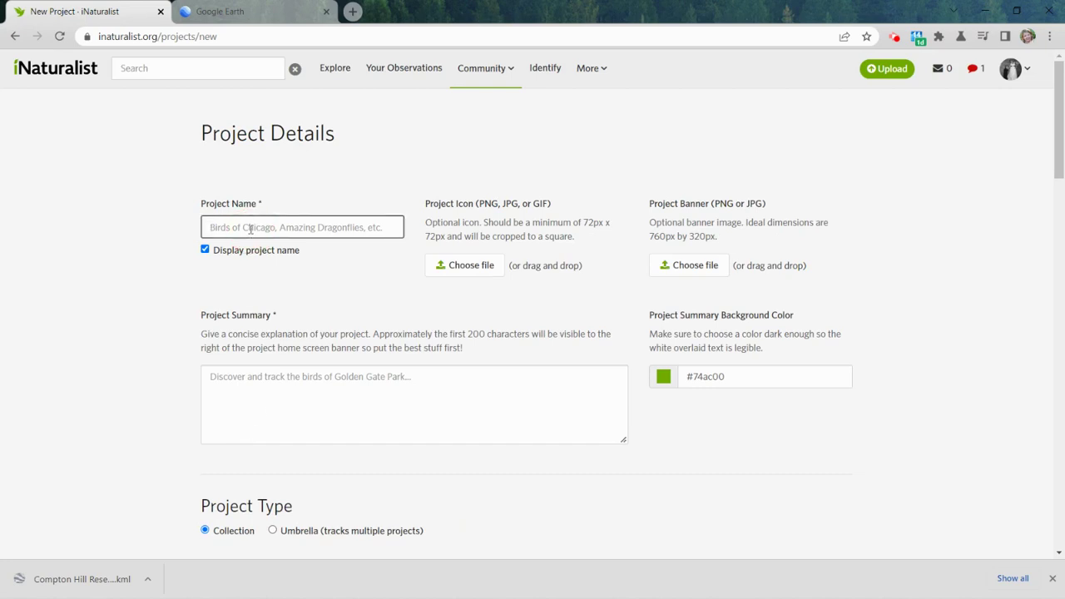
{"action": "type", "text": "Co"}
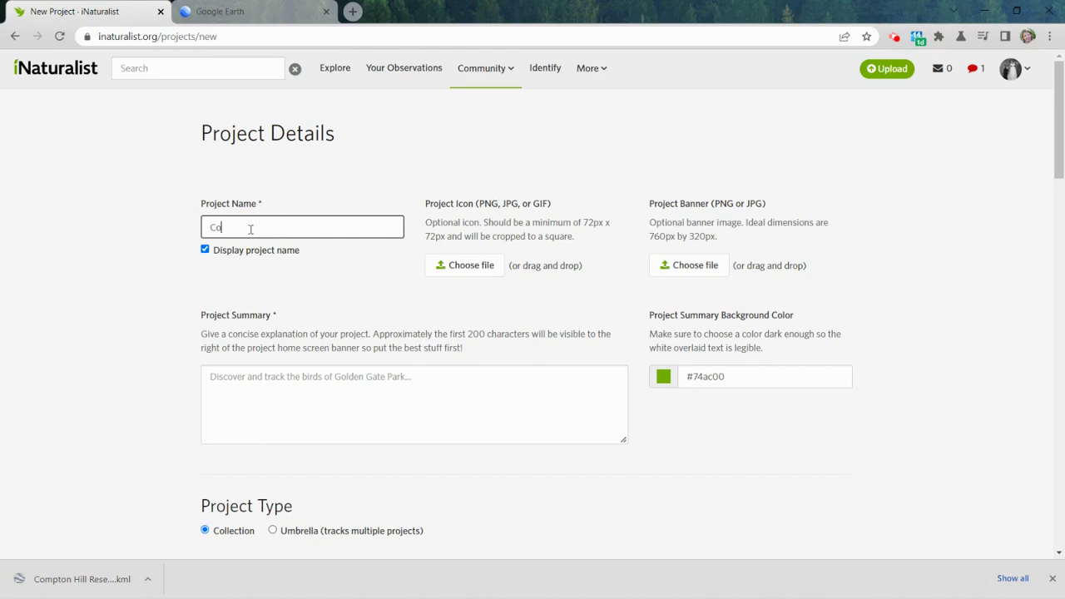
{"action": "type", "text": "mpton H"}
{"action": "type", "text": "ill Ew"}
{"action": "key", "text": "BackSpace"}
{"action": "key", "text": "BackSpace"}
{"action": "key", "text": "BackSpace"}
{"action": "type", "text": "Reservoir Park B"}
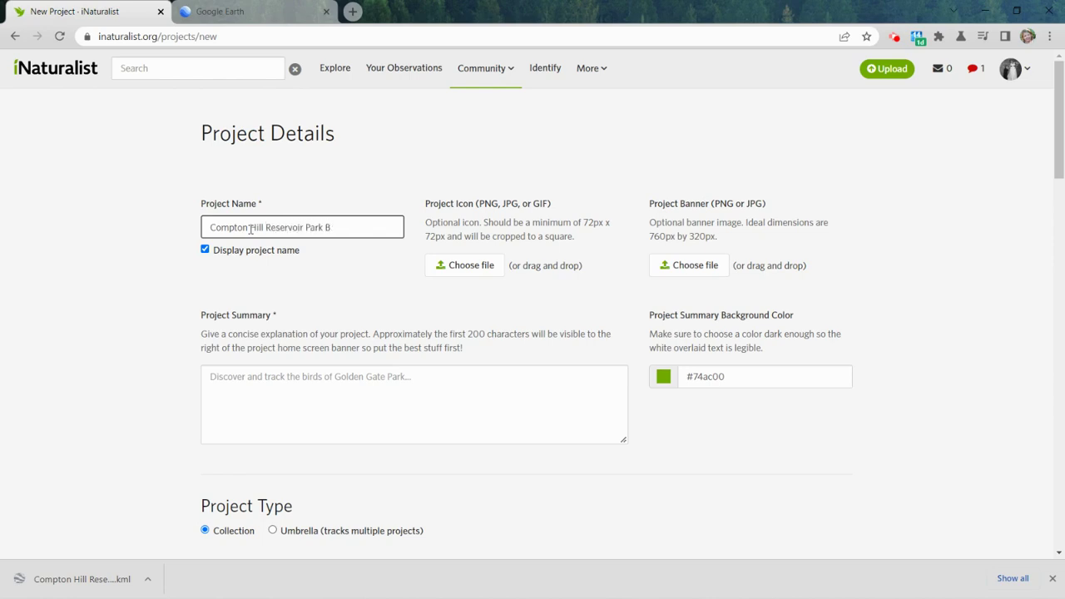
{"action": "type", "text": "opioblitz"}
Step: Upload ComptonHillRes-Tower.jpg as the project icon and ComptonHillRes-Lilies.jpg as the project banner
{"action": "left_click", "coordinate": [487, 270]}
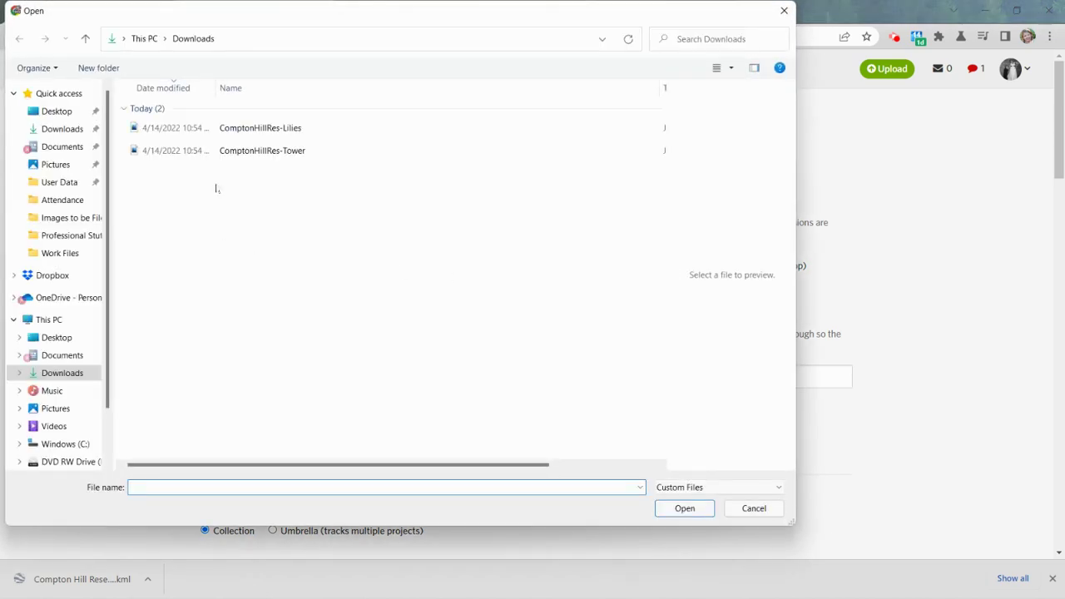
{"action": "left_click", "coordinate": [165, 153]}
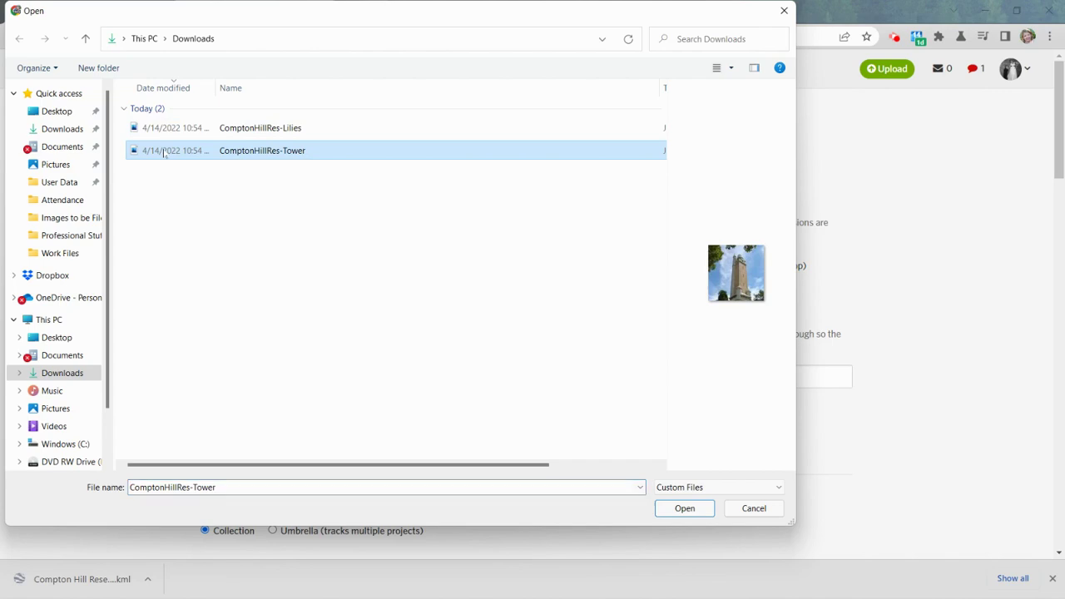
{"action": "left_click", "coordinate": [681, 509]}
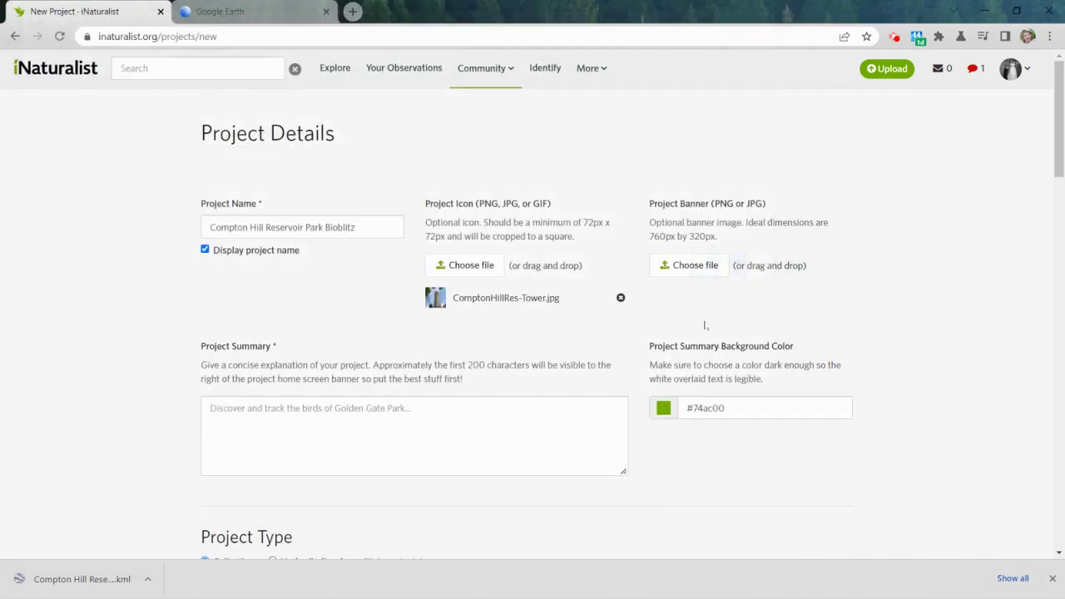
{"action": "left_click", "coordinate": [690, 262]}
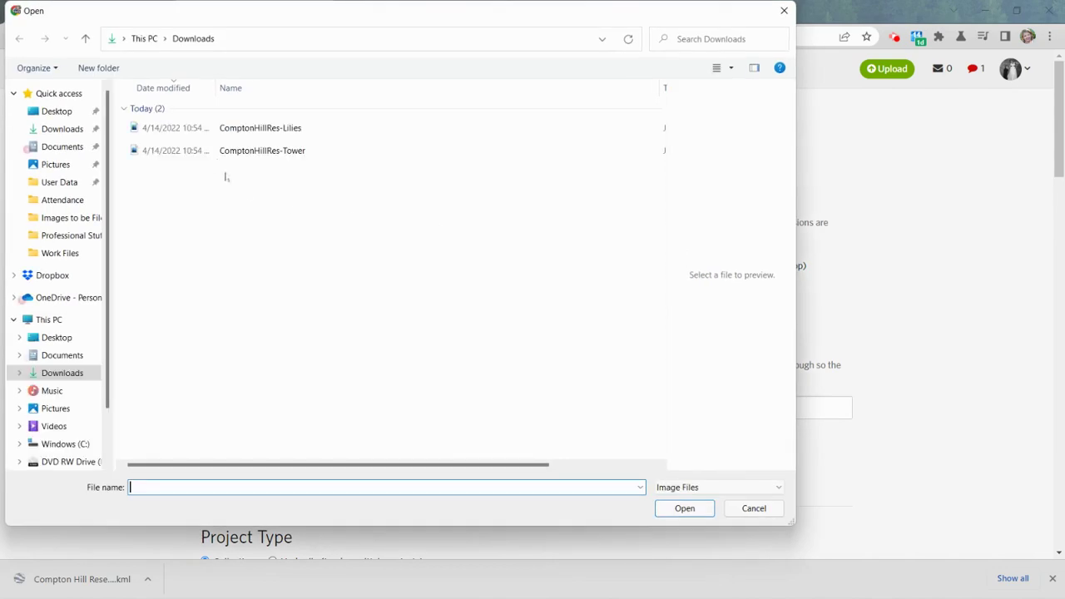
{"action": "left_click", "coordinate": [228, 129]}
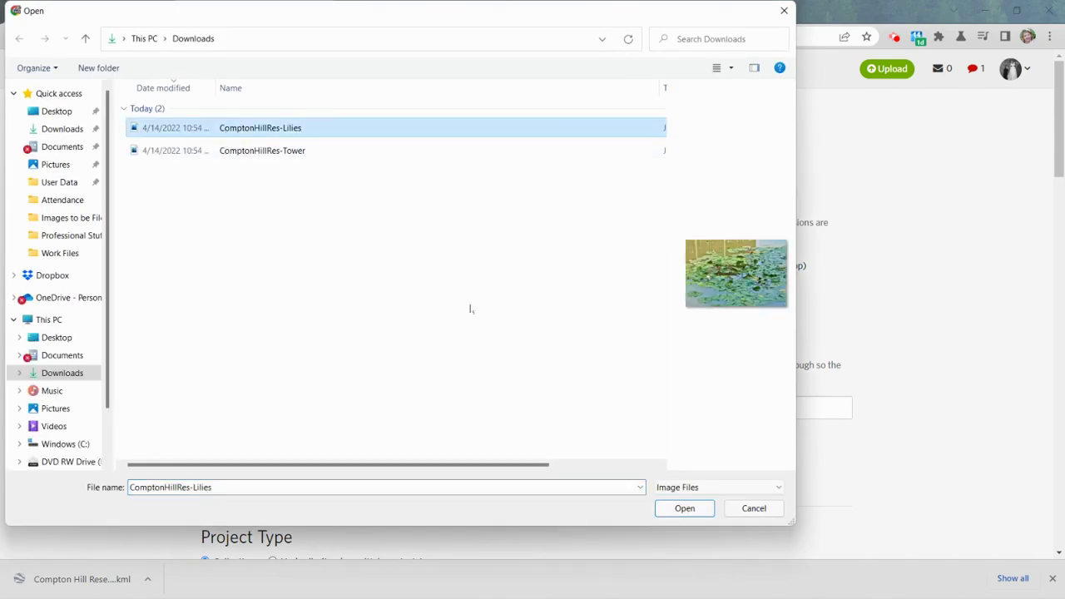
{"action": "left_click", "coordinate": [684, 508]}
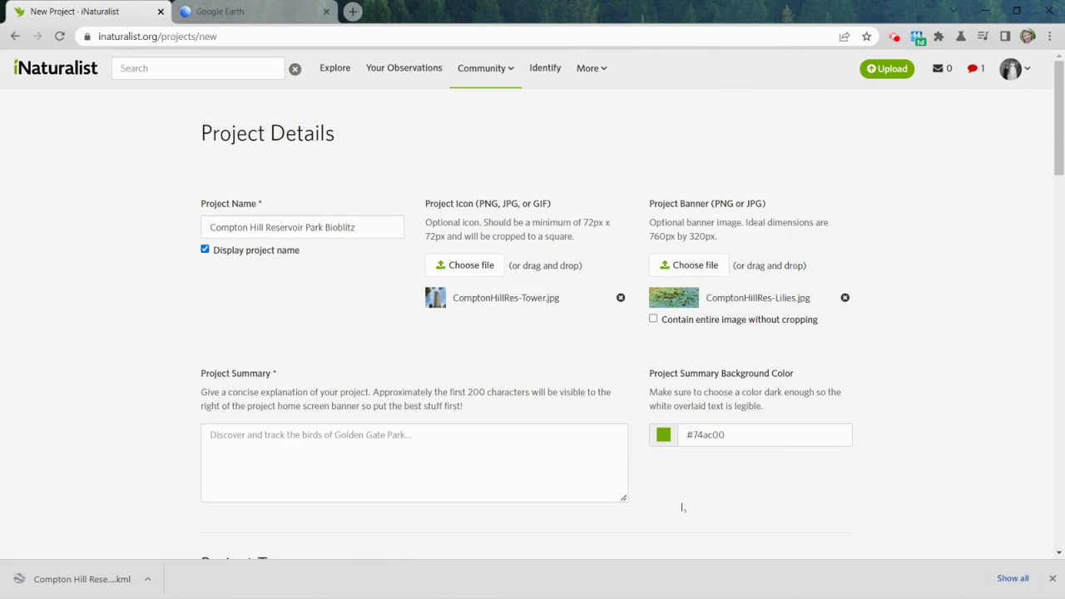
Step: Change the project summary's background color to purple, #9500ac
{"action": "left_click", "coordinate": [663, 435]}
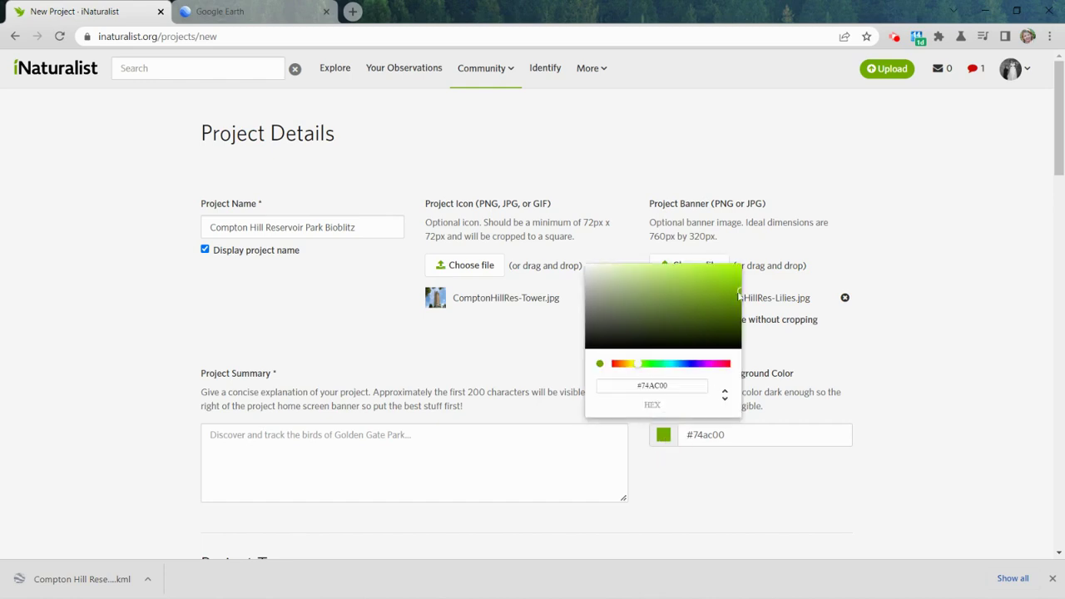
{"action": "left_click_drag", "start_coordinate": [642, 364], "coordinate": [709, 374]}
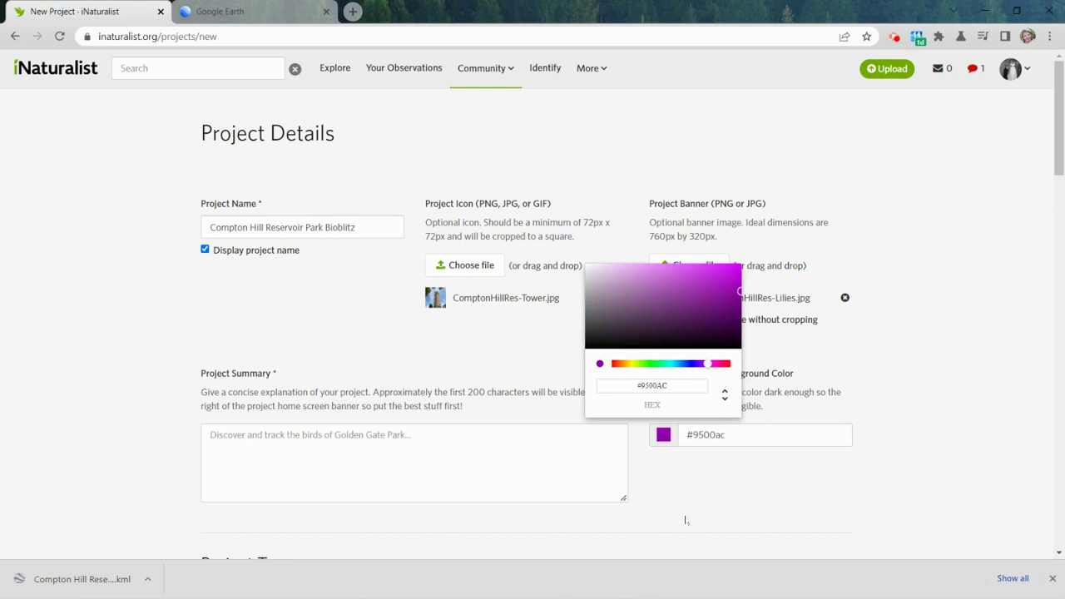
Step: Enter the project summary "This project contains observations from the Compton Hill Reservoir Park Bioblitz on July 24, 2022."
{"action": "left_click", "coordinate": [413, 471]}
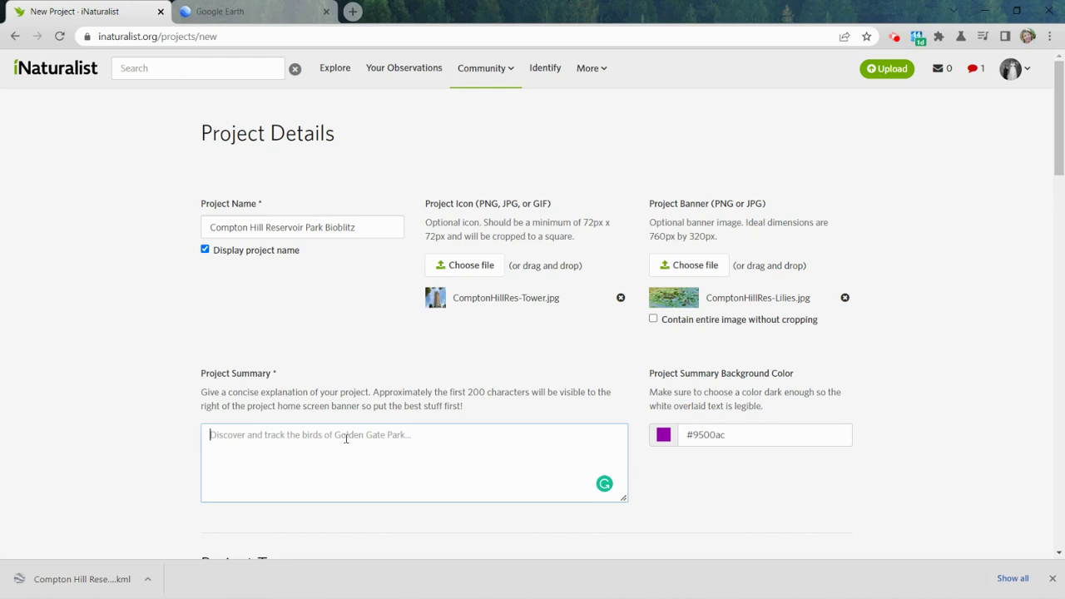
{"action": "type", "text": "T"}
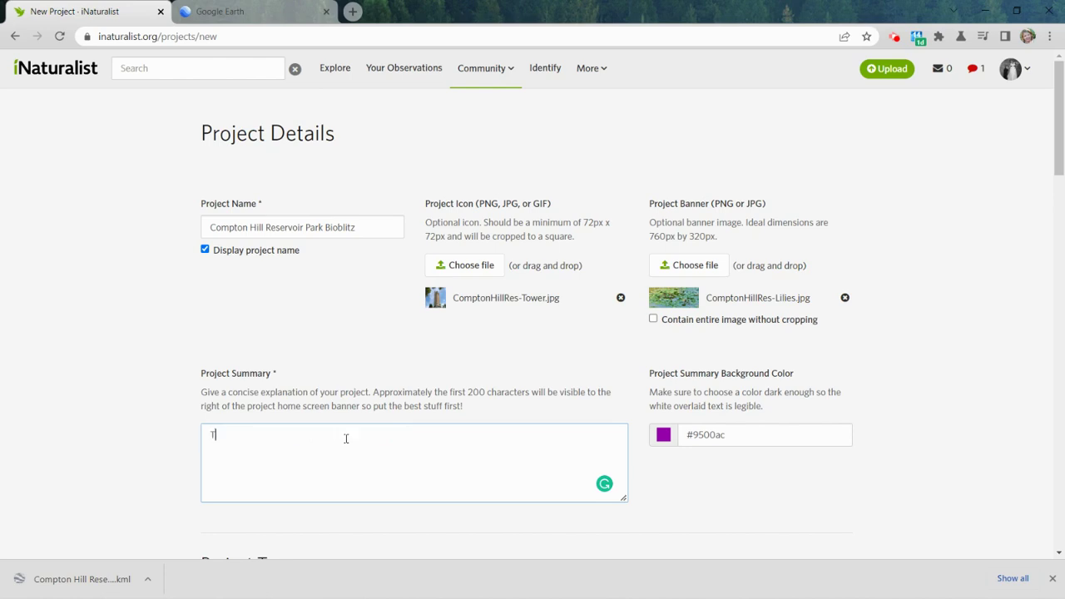
{"action": "type", "text": "heis project contains observations fr"}
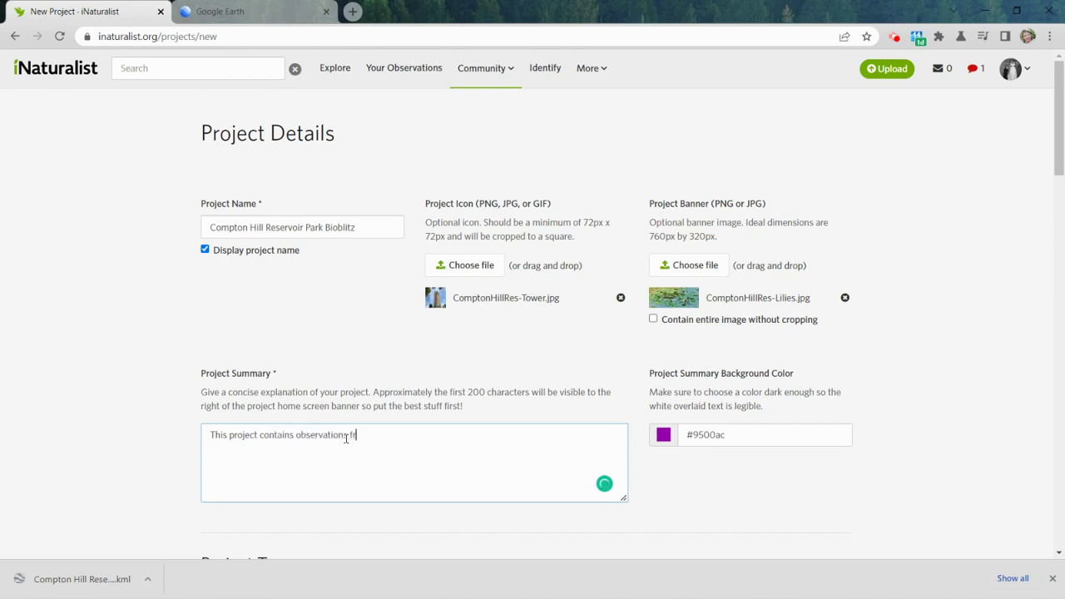
{"action": "type", "text": "om the Compton Hill Reseer"}
{"action": "key", "text": "BackSpace"}
{"action": "key", "text": "BackSpace"}
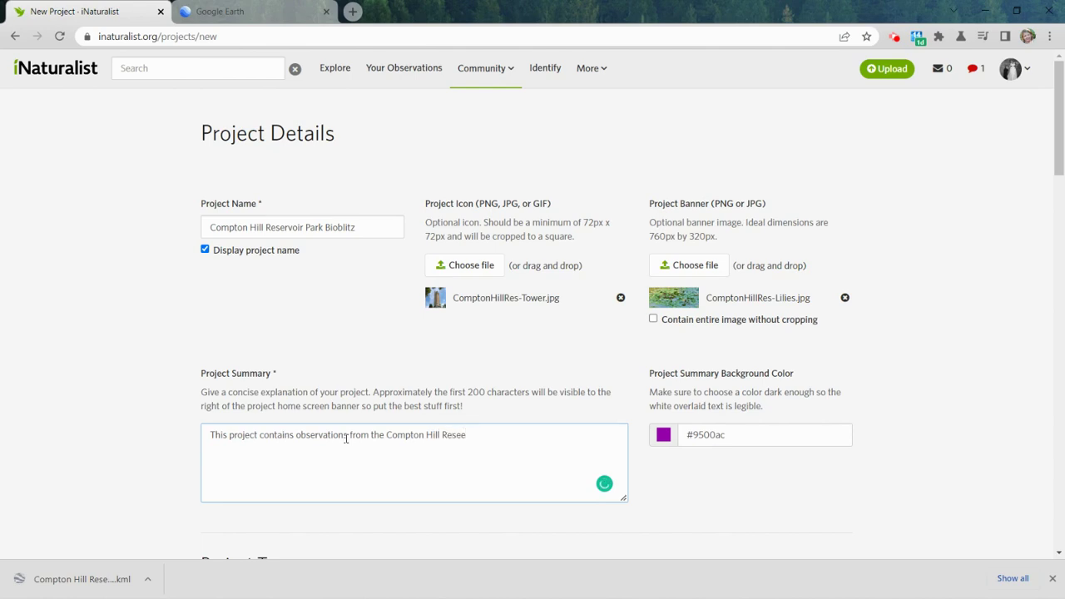
{"action": "type", "text": "rvoir Park Bio"}
{"action": "key", "text": "BackSpace"}
{"action": "key", "text": "BackSpace"}
{"action": "type", "text": "iobilt"}
{"action": "key", "text": "BackSpace"}
{"action": "key", "text": "BackSpace"}
{"action": "key", "text": "BackSpace"}
{"action": "type", "text": "litz on July 24, 2022."}
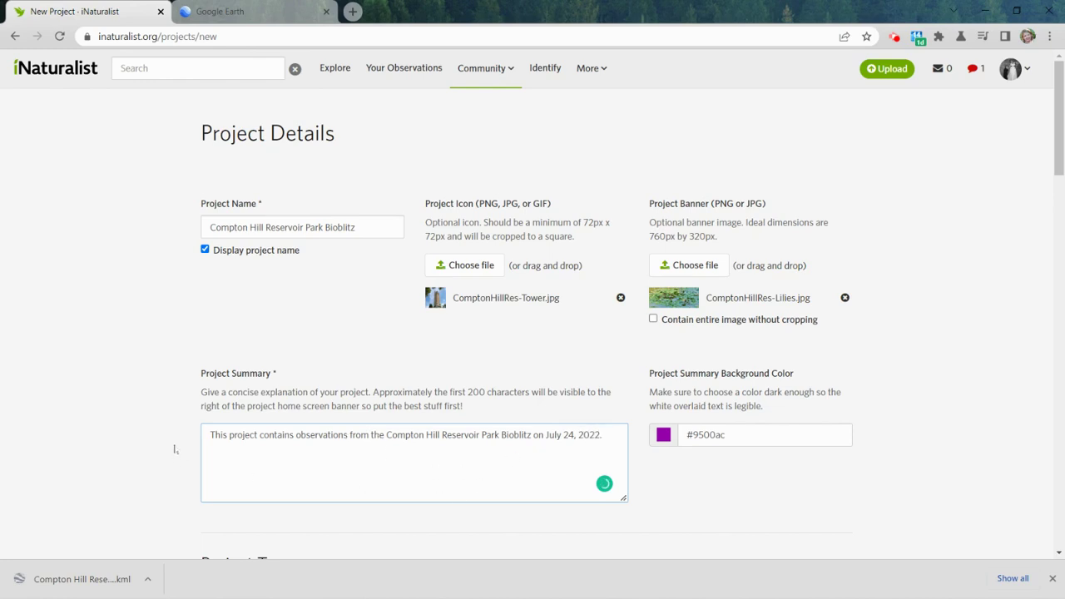
Step: Add Compton Hill Reservoir Park, MO, US as an included place in the observation requirements
{"action": "scroll", "coordinate": [175, 449], "scroll_direction": "down", "scroll_amount": 3}
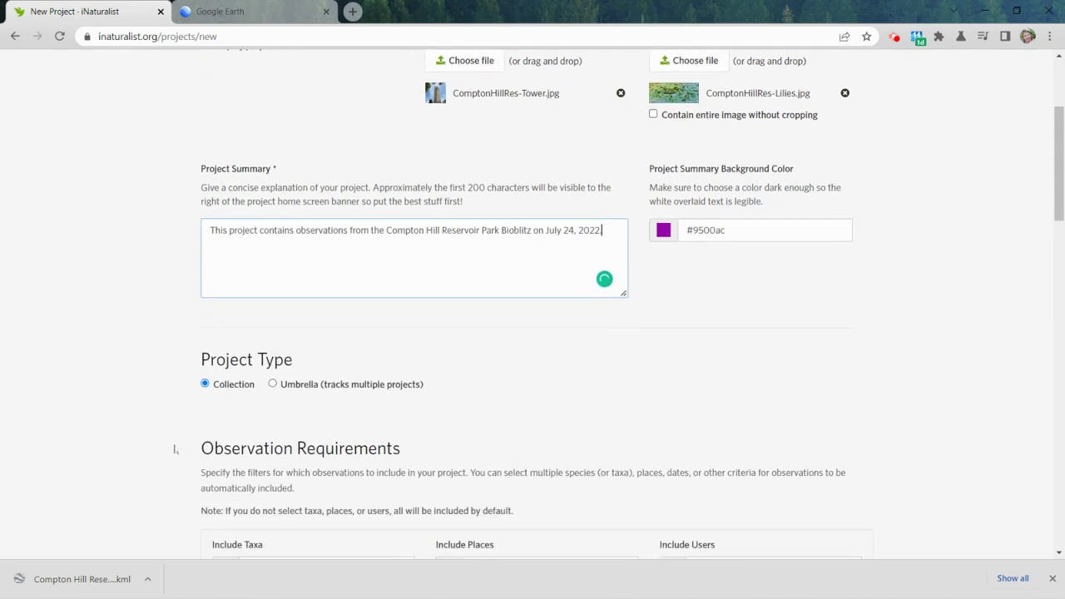
{"action": "scroll", "coordinate": [175, 449], "scroll_direction": "down", "scroll_amount": 2}
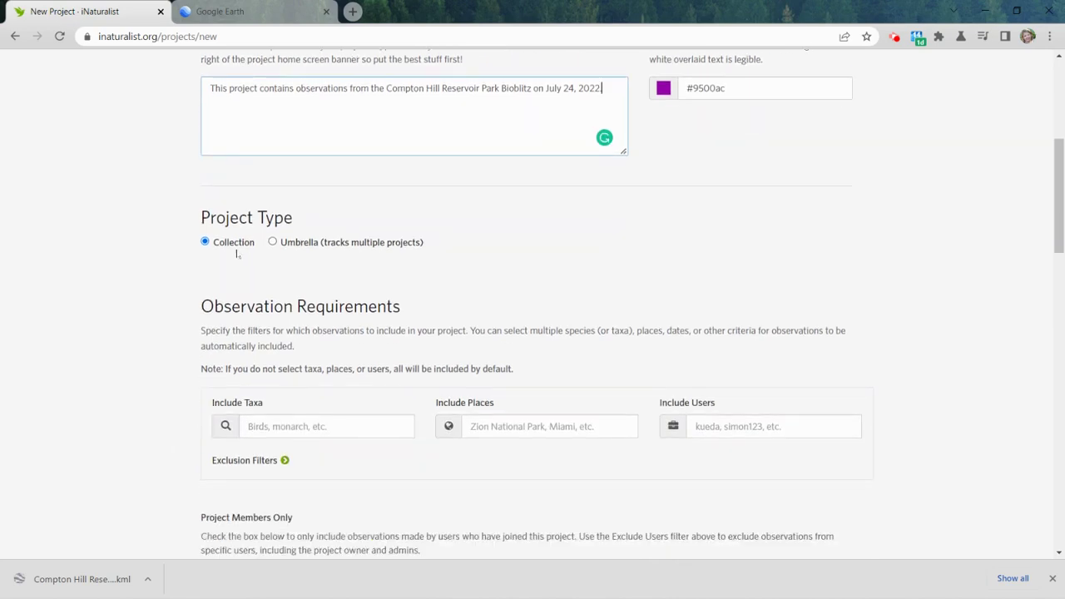
{"action": "scroll", "coordinate": [152, 373], "scroll_direction": "down", "scroll_amount": 2}
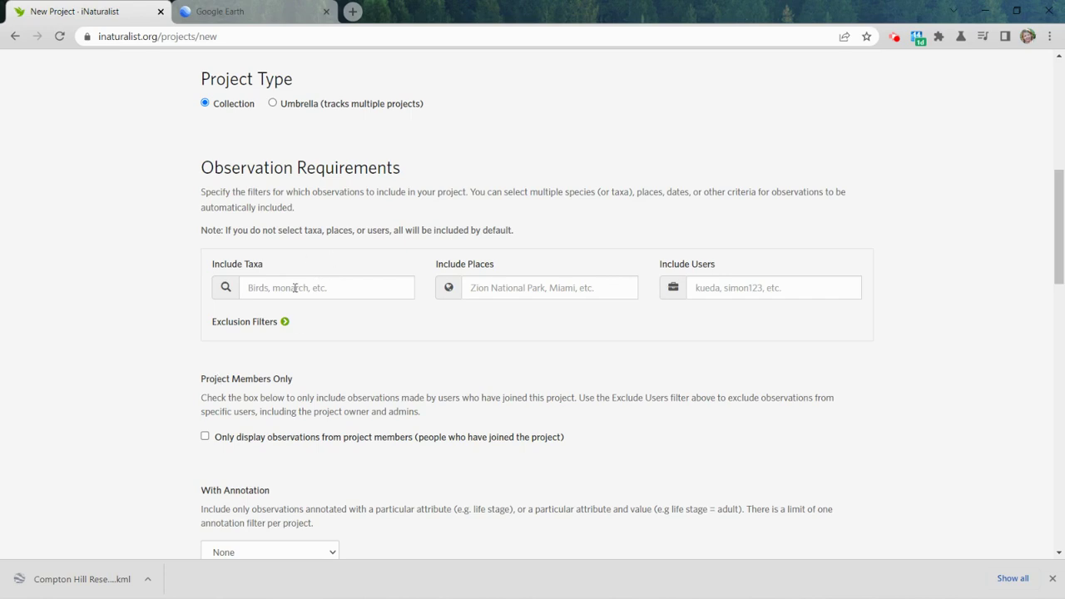
{"action": "left_click", "coordinate": [495, 285]}
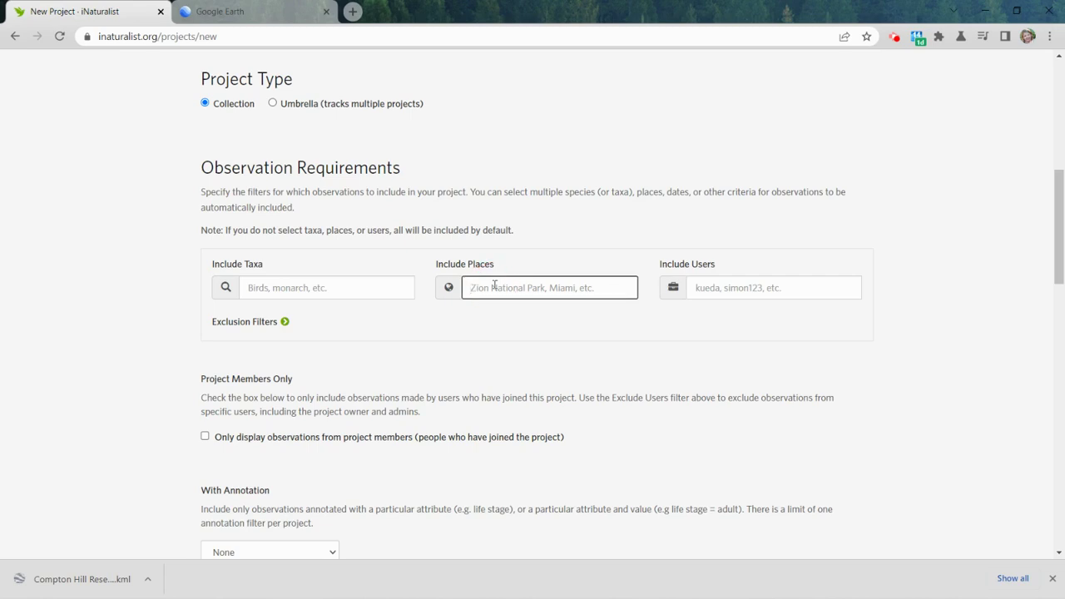
{"action": "type", "text": "Comp"}
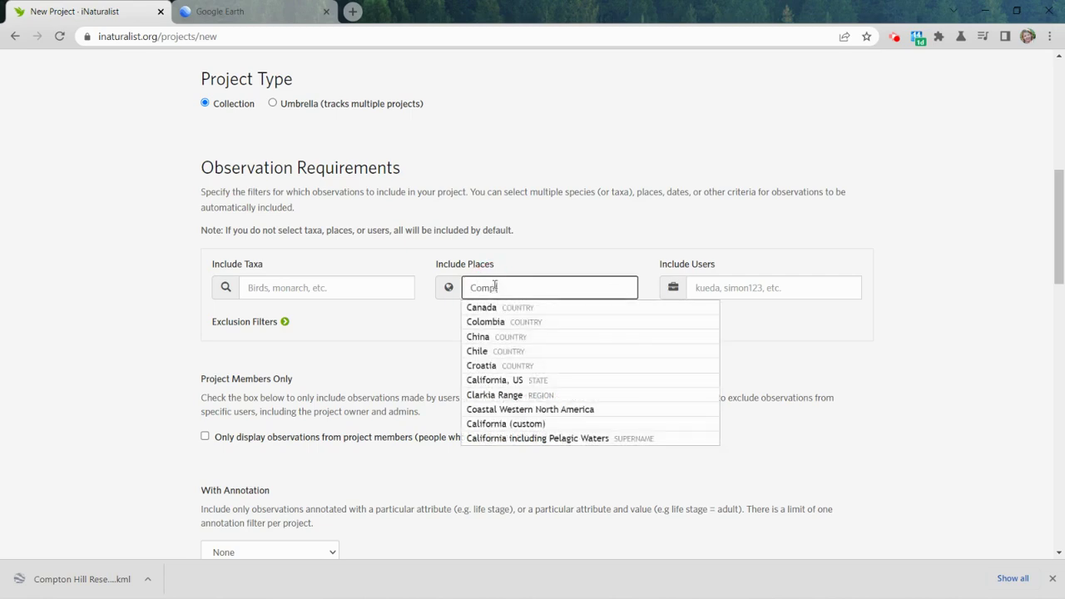
{"action": "type", "text": "ton Hill"}
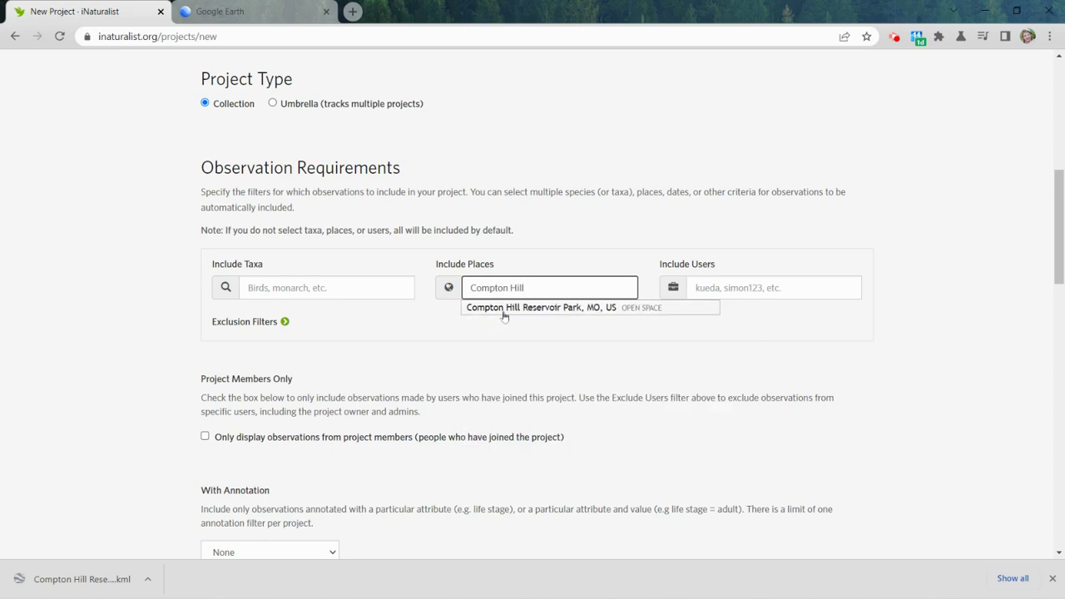
{"action": "left_click", "coordinate": [504, 308]}
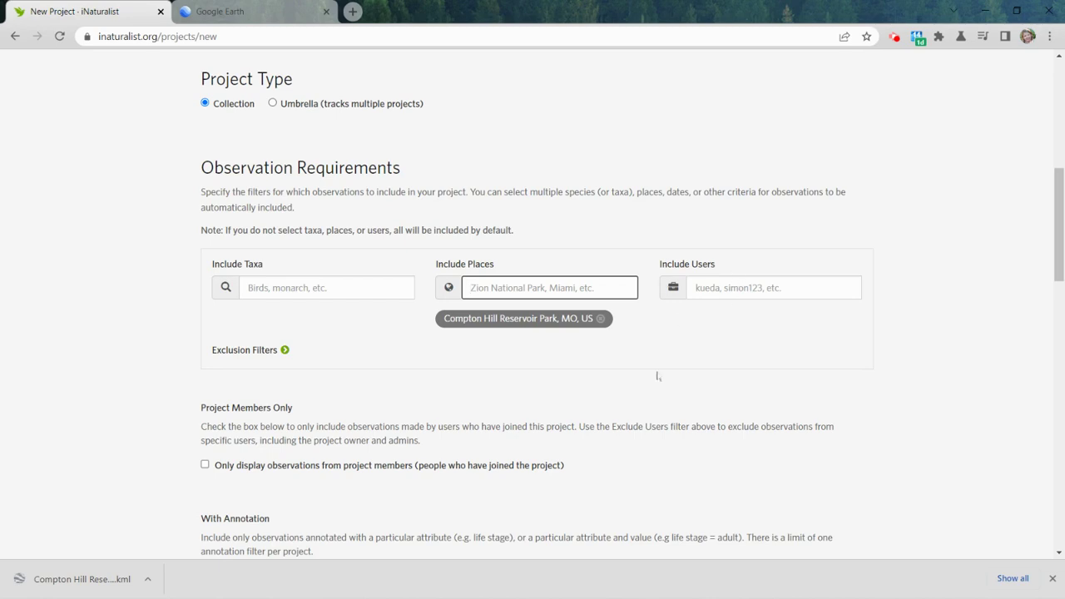
{"action": "scroll", "coordinate": [528, 363], "scroll_direction": "down", "scroll_amount": 1}
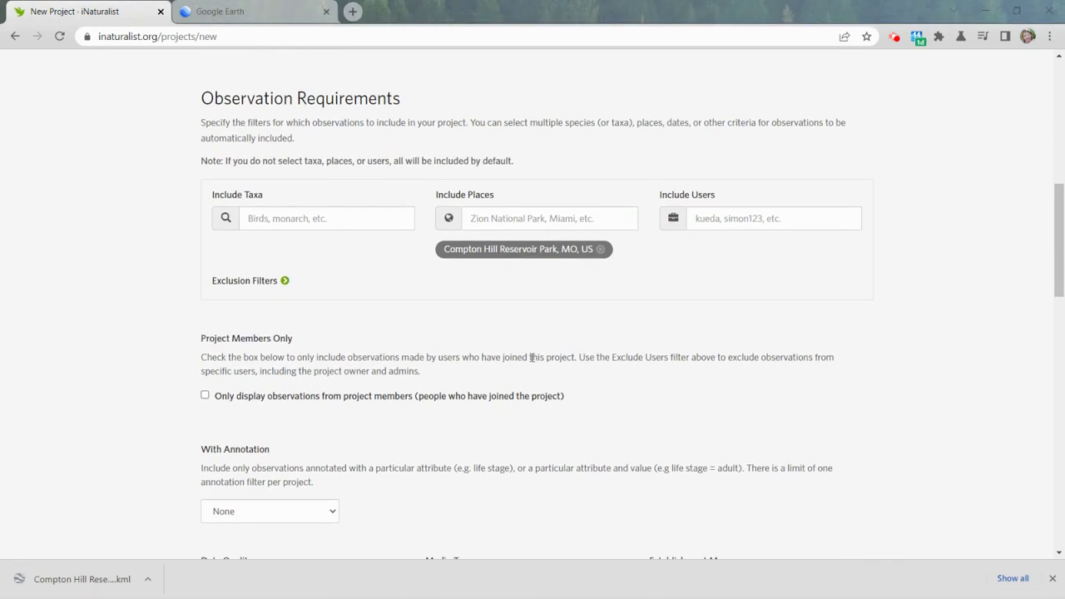
{"action": "scroll", "coordinate": [531, 357], "scroll_direction": "down", "scroll_amount": 4}
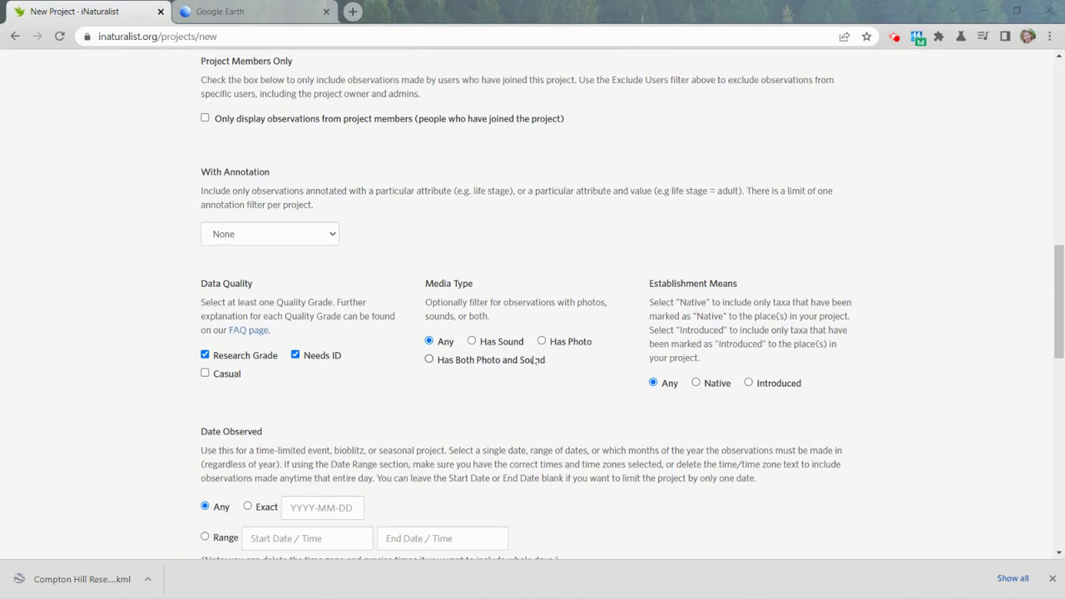
{"action": "left_click", "coordinate": [331, 238]}
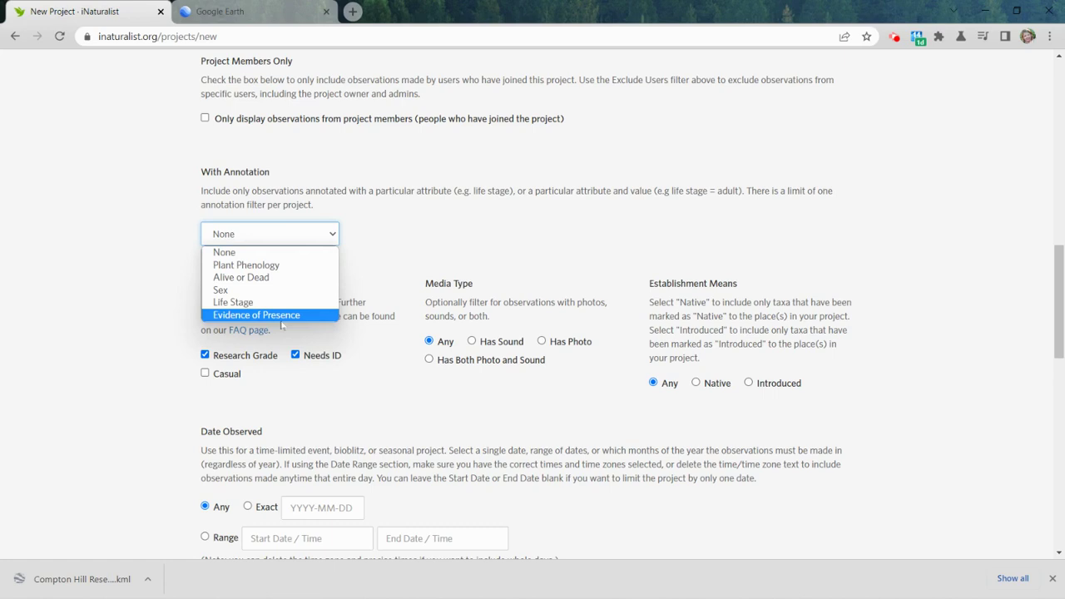
{"action": "key", "text": "Escape"}
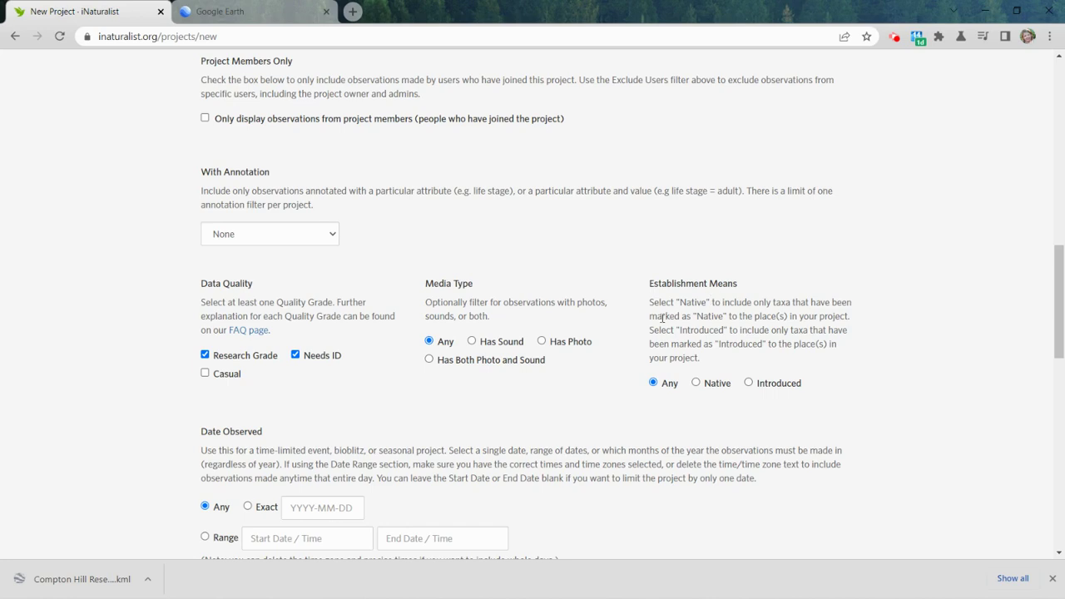
Step: Limit the project's observations to the exact observed date 2022-07-24
{"action": "scroll", "coordinate": [332, 380], "scroll_direction": "down", "scroll_amount": 3}
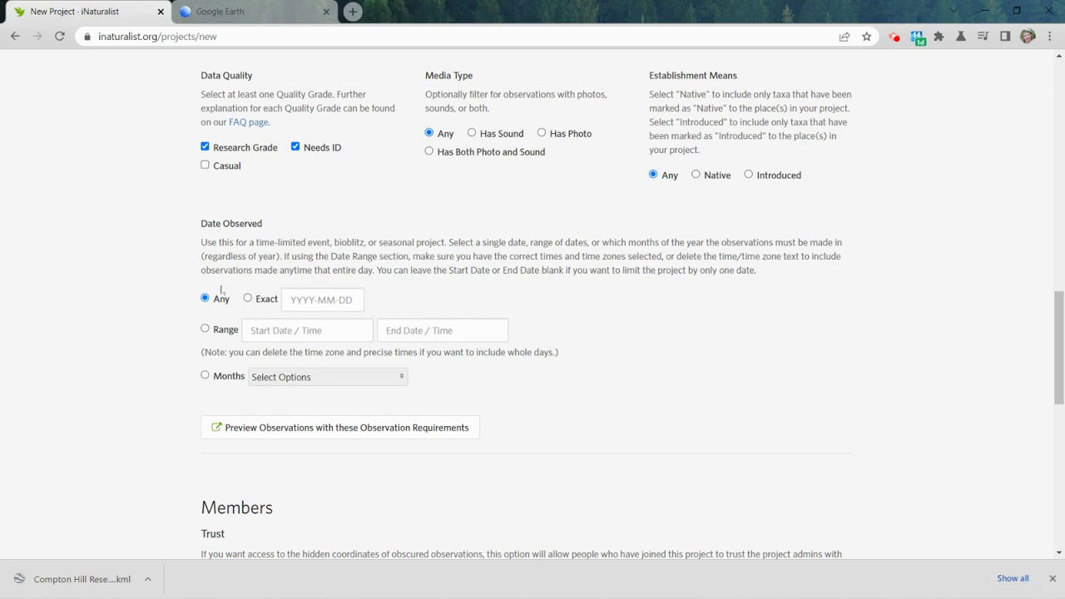
{"action": "left_click", "coordinate": [248, 298]}
{"action": "left_click", "coordinate": [313, 301]}
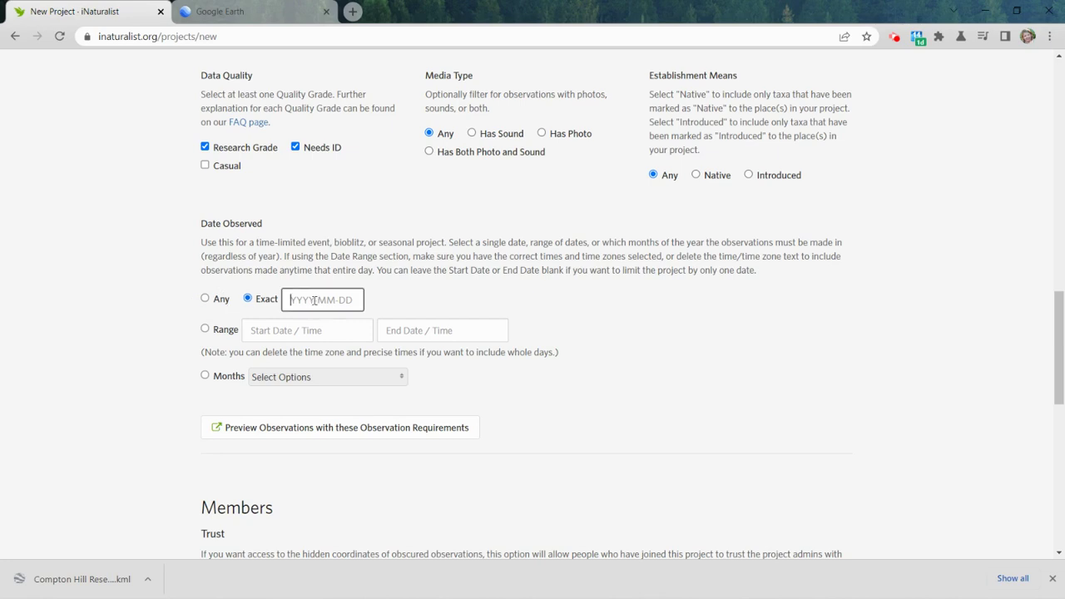
{"action": "left_click", "coordinate": [325, 333]}
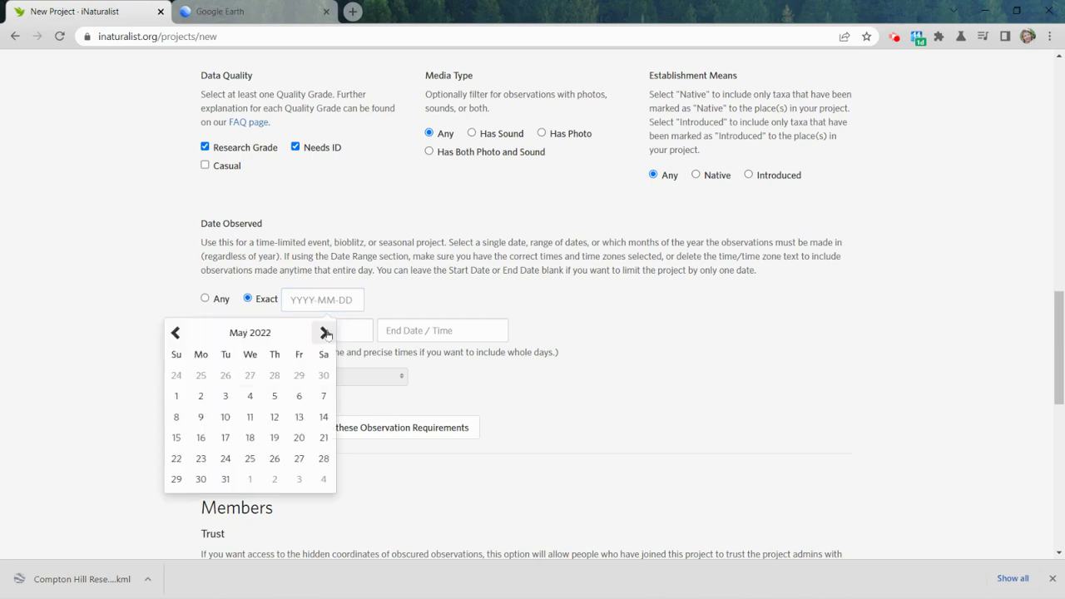
{"action": "left_click", "coordinate": [325, 333]}
{"action": "left_click", "coordinate": [325, 332]}
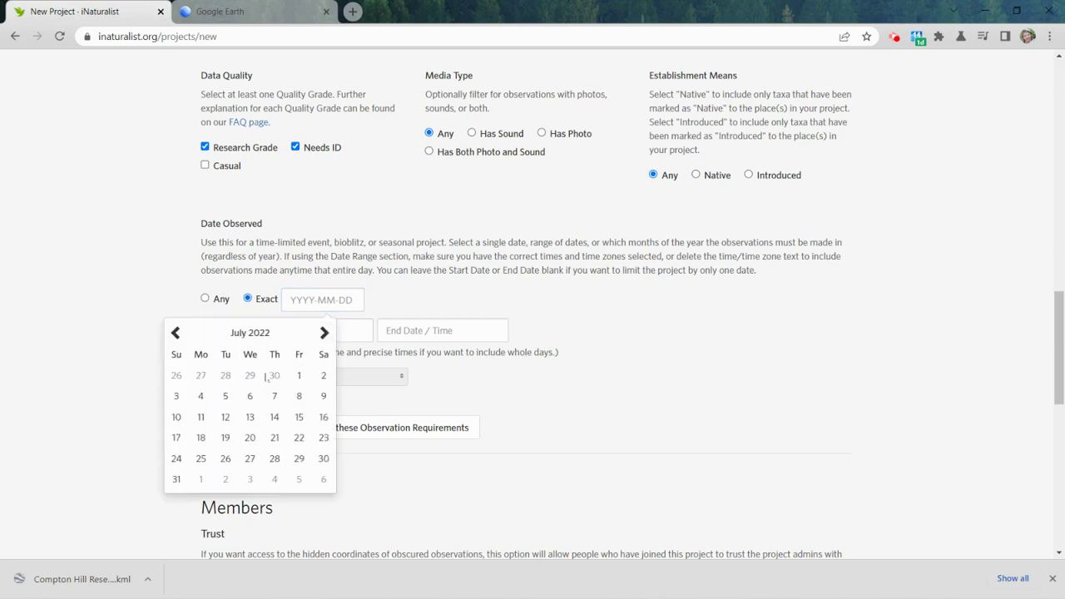
{"action": "left_click", "coordinate": [176, 458]}
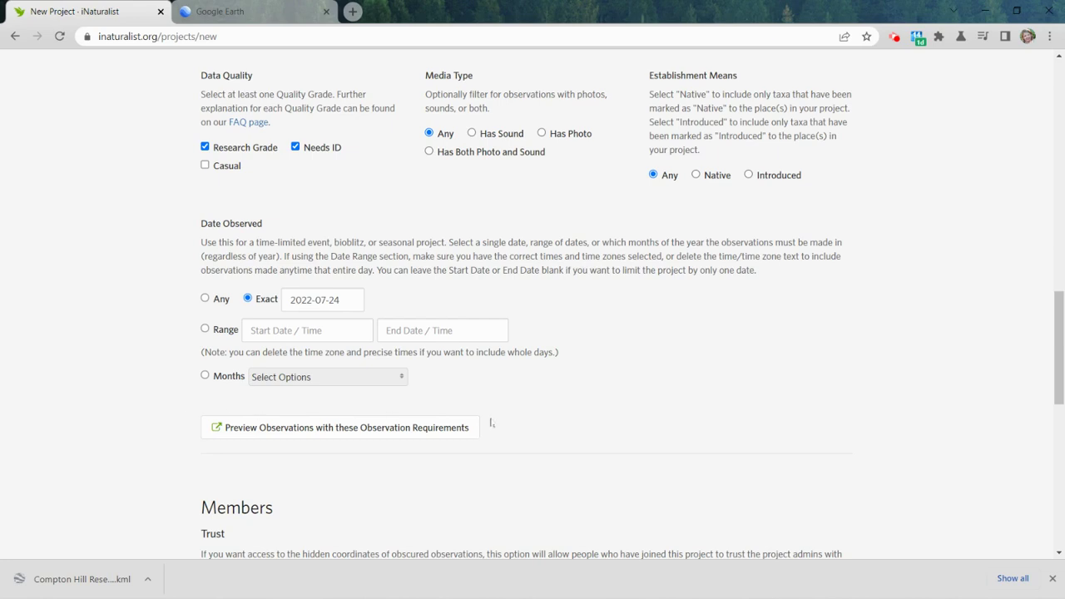
Step: Submit the completed form to create the bioblitz project, keeping the default member trust and admin settings
{"action": "scroll", "coordinate": [491, 420], "scroll_direction": "down", "scroll_amount": 3}
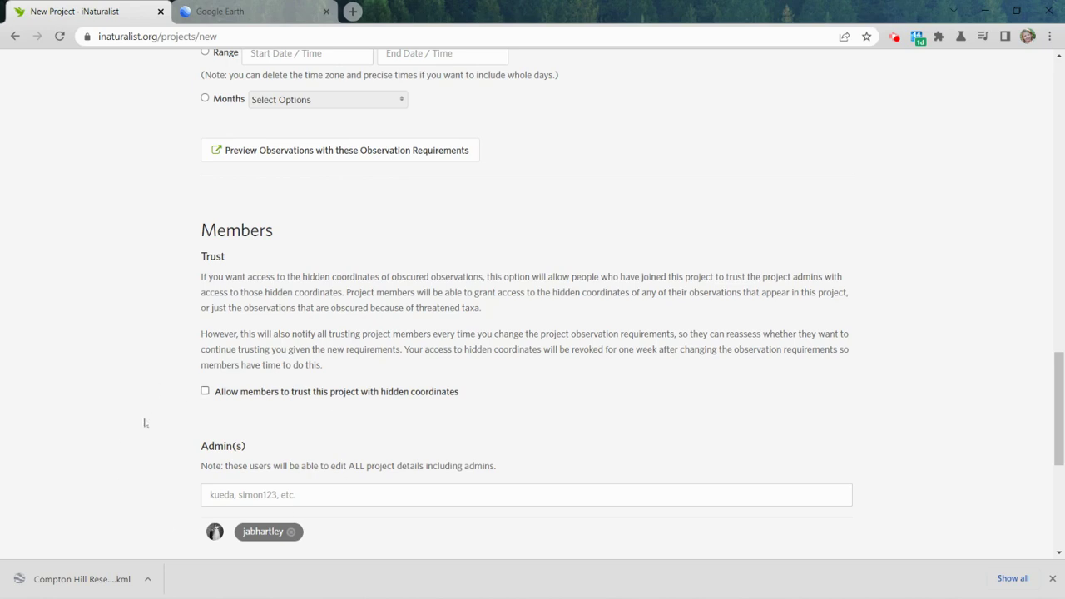
{"action": "scroll", "coordinate": [386, 420], "scroll_direction": "down", "scroll_amount": 3}
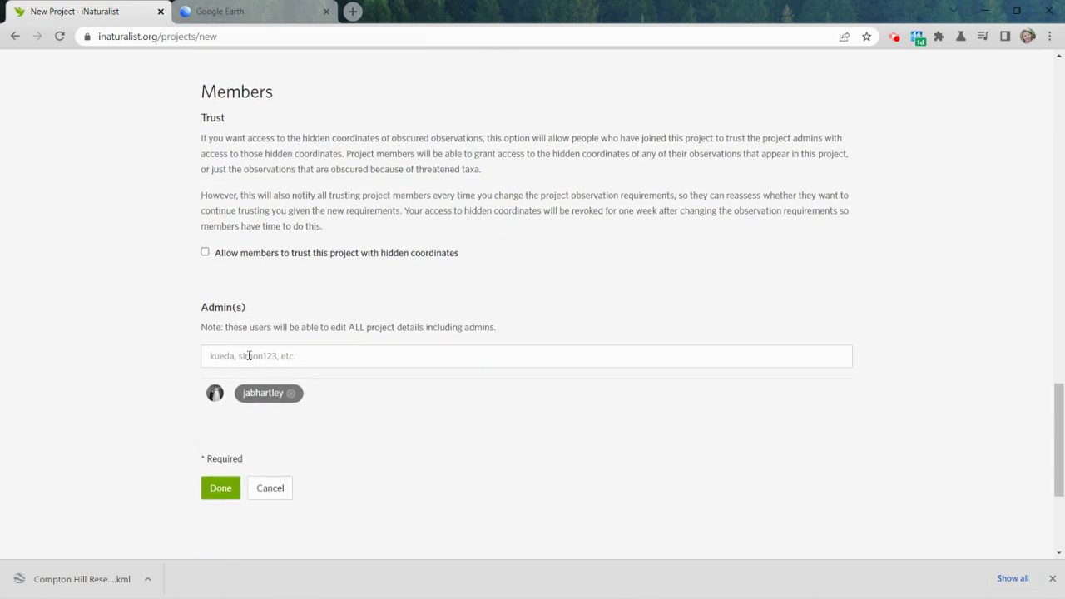
{"action": "scroll", "coordinate": [302, 325], "scroll_direction": "up", "scroll_amount": 4}
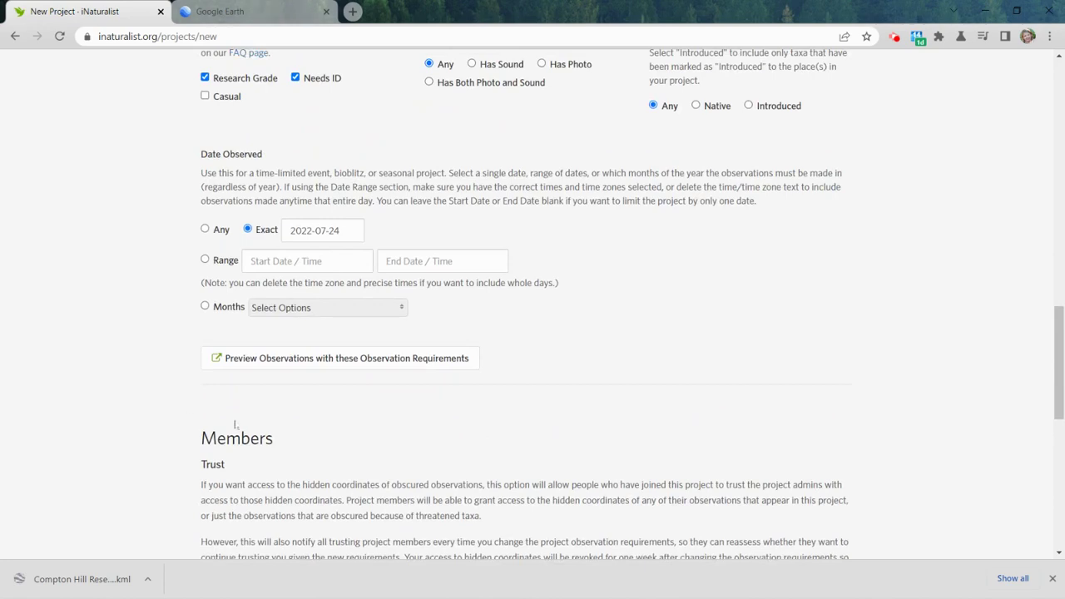
{"action": "scroll", "coordinate": [374, 350], "scroll_direction": "down", "scroll_amount": 4}
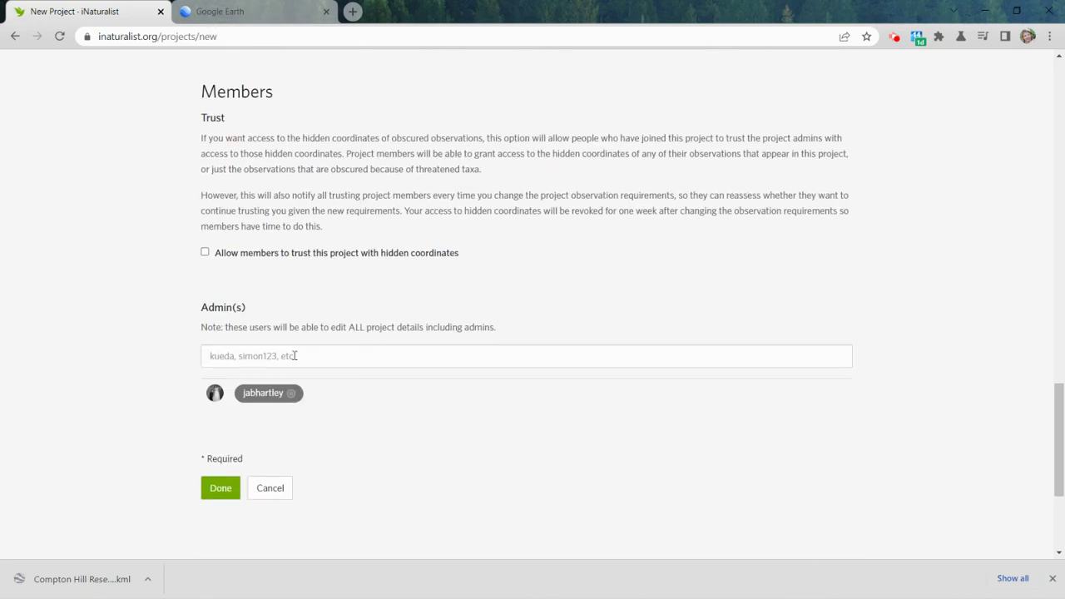
{"action": "scroll", "coordinate": [293, 355], "scroll_direction": "up", "scroll_amount": 1}
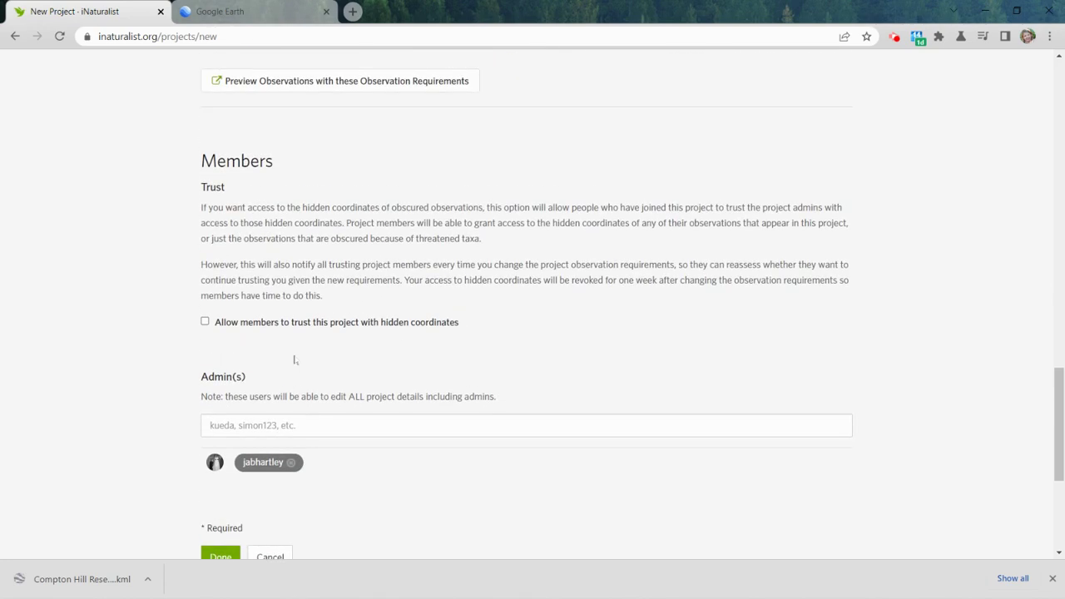
{"action": "scroll", "coordinate": [291, 368], "scroll_direction": "down", "scroll_amount": 2}
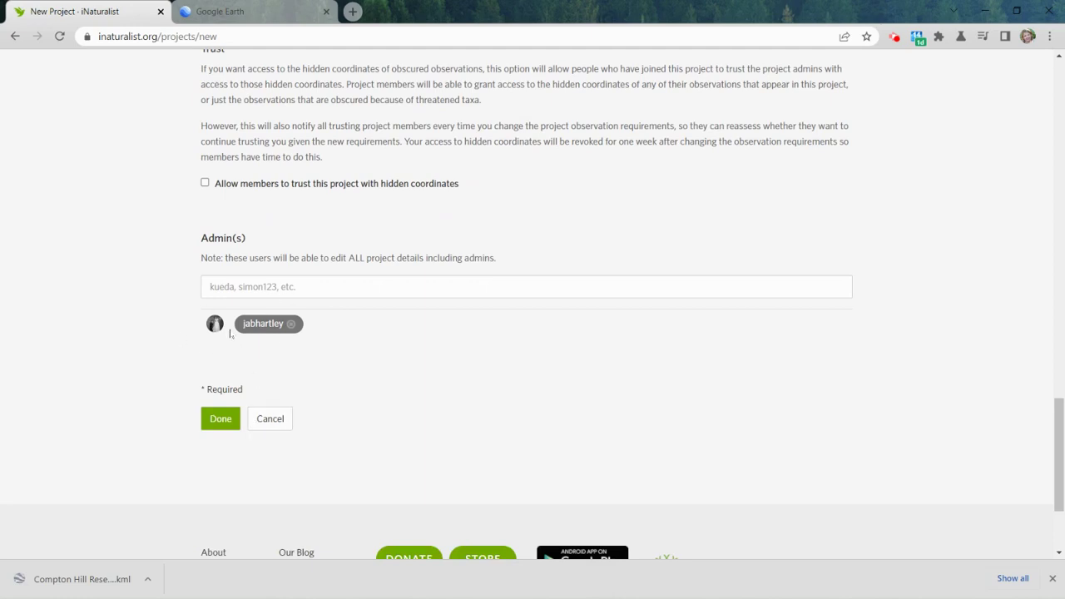
{"action": "left_click", "coordinate": [216, 422]}
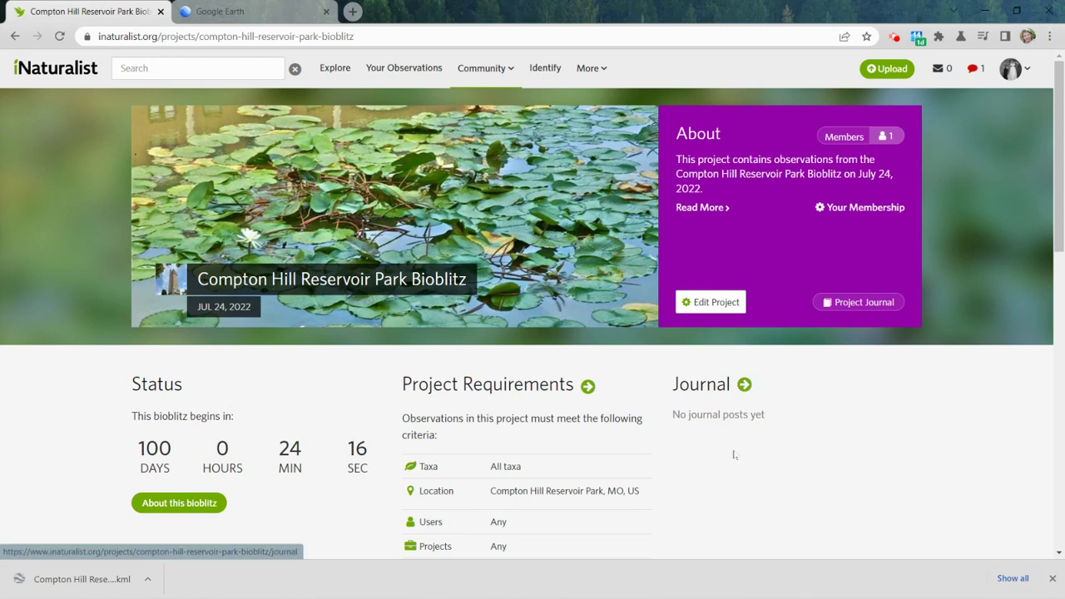
Step: Open the new project for editing and rename it "Compton Hill Reservoir Park Biodiversity Inventory"
{"action": "scroll", "coordinate": [658, 497], "scroll_direction": "down", "scroll_amount": 3}
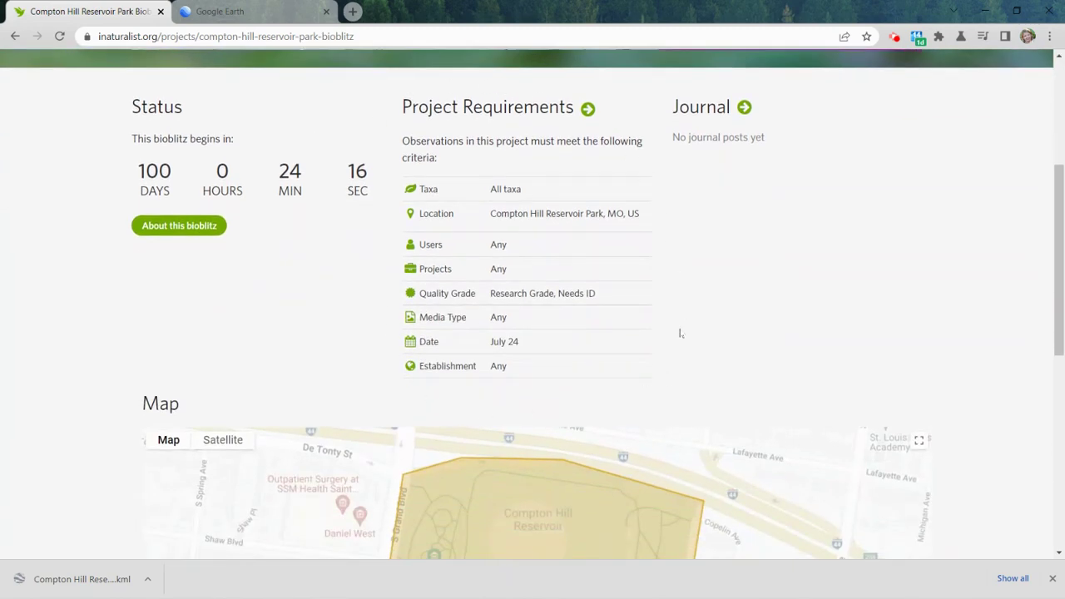
{"action": "scroll", "coordinate": [681, 333], "scroll_direction": "down", "scroll_amount": 2}
{"action": "scroll", "coordinate": [697, 304], "scroll_direction": "up", "scroll_amount": 2}
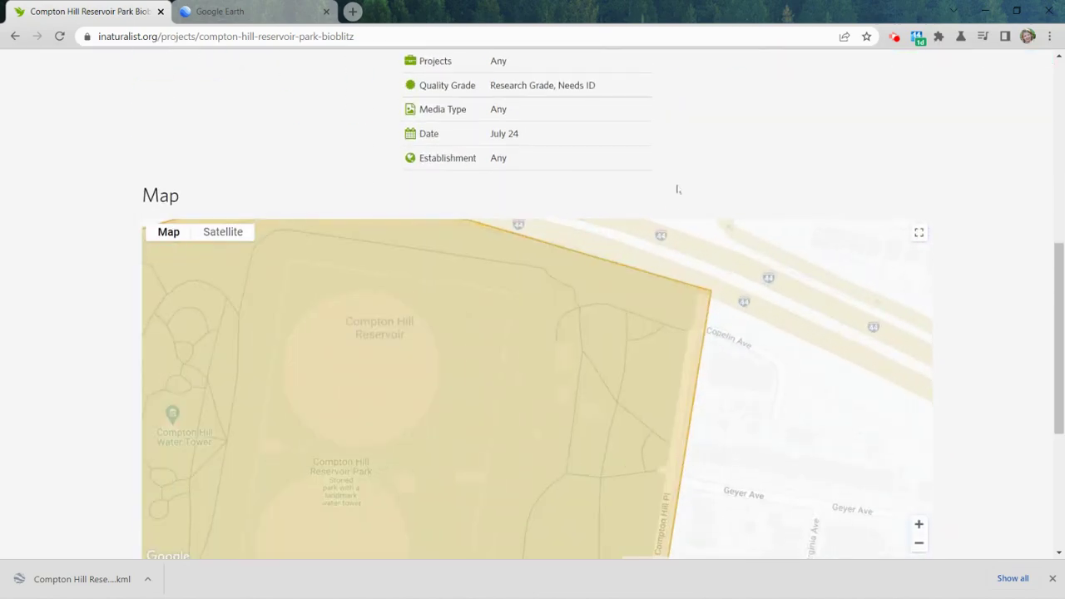
{"action": "scroll", "coordinate": [675, 186], "scroll_direction": "up", "scroll_amount": 4}
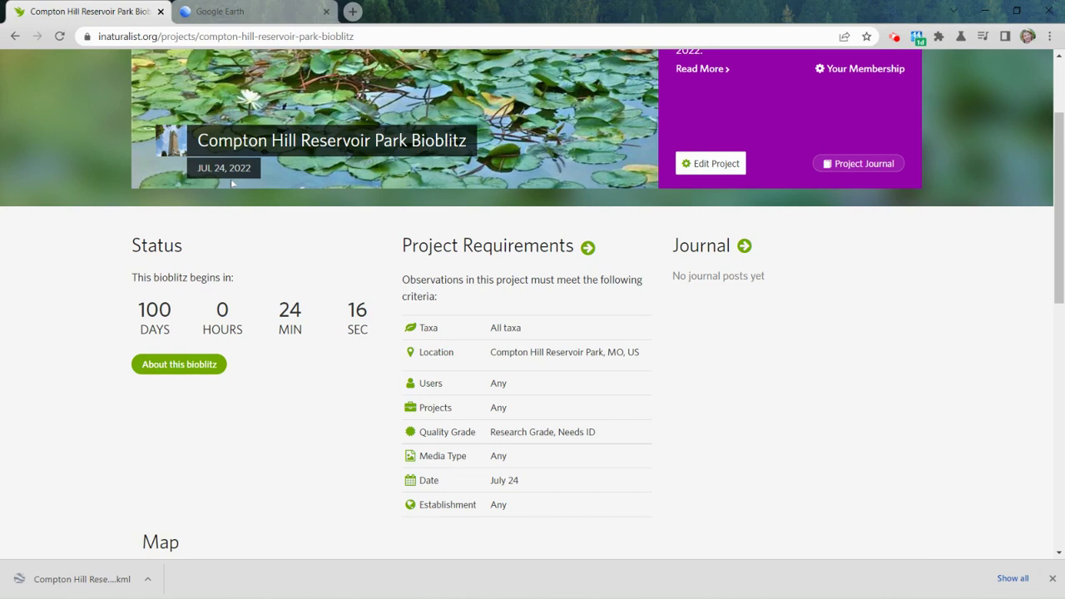
{"action": "scroll", "coordinate": [832, 445], "scroll_direction": "up", "scroll_amount": 2}
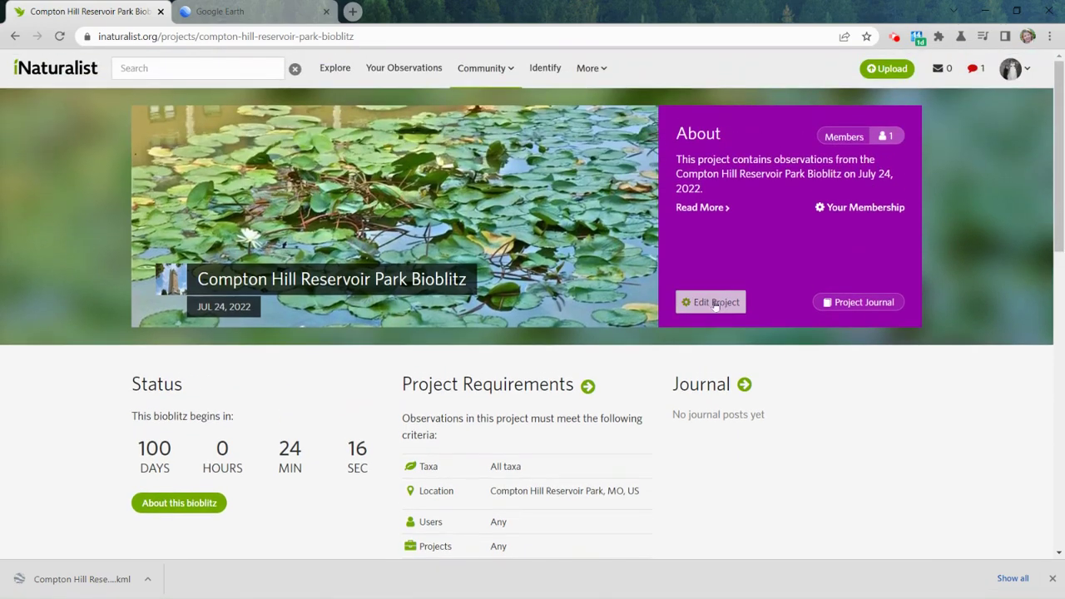
{"action": "left_click", "coordinate": [713, 304]}
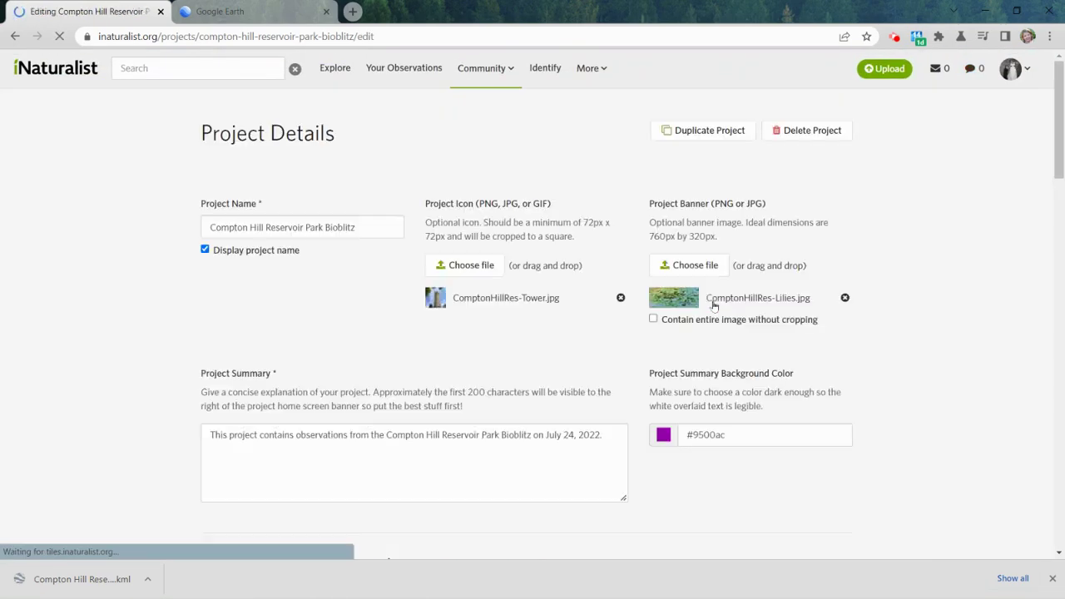
{"action": "left_click_drag", "start_coordinate": [325, 228], "coordinate": [371, 231]}
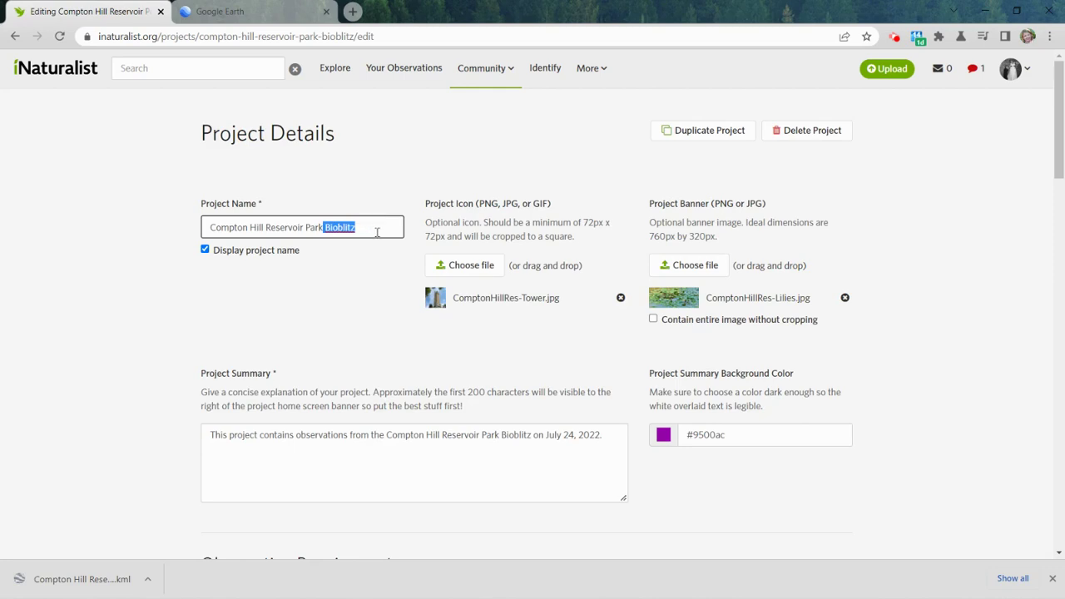
{"action": "key", "text": "BackSpace"}
{"action": "type", "text": "Biodiversity Inventory"}
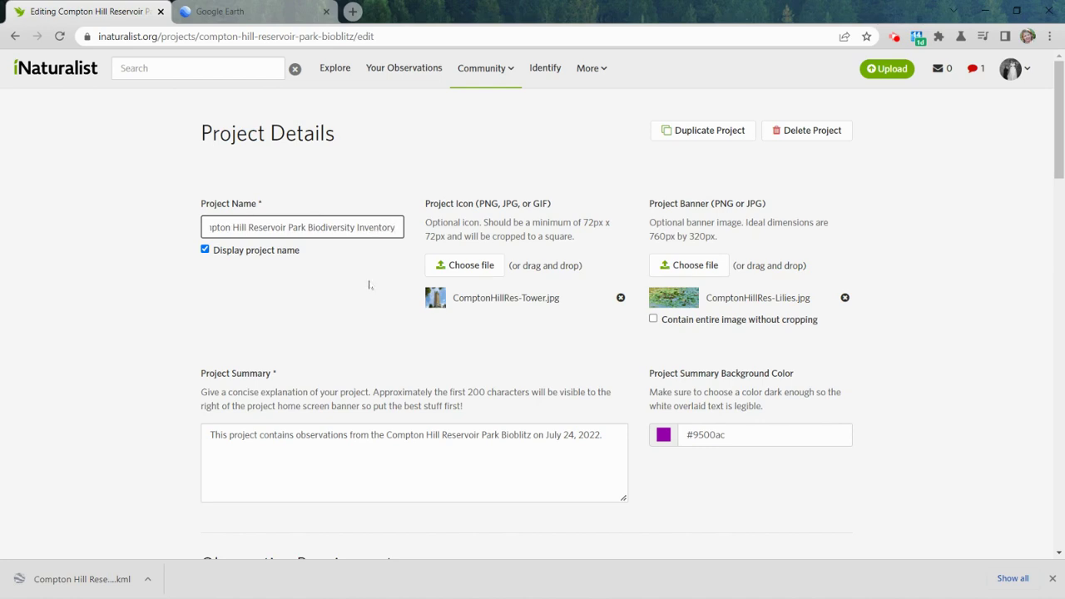
Step: Shorten the project summary to "This project contains observations from the Compton Hill Reservoir Park." by removing the bioblitz and date wording
{"action": "scroll", "coordinate": [359, 321], "scroll_direction": "down", "scroll_amount": 1}
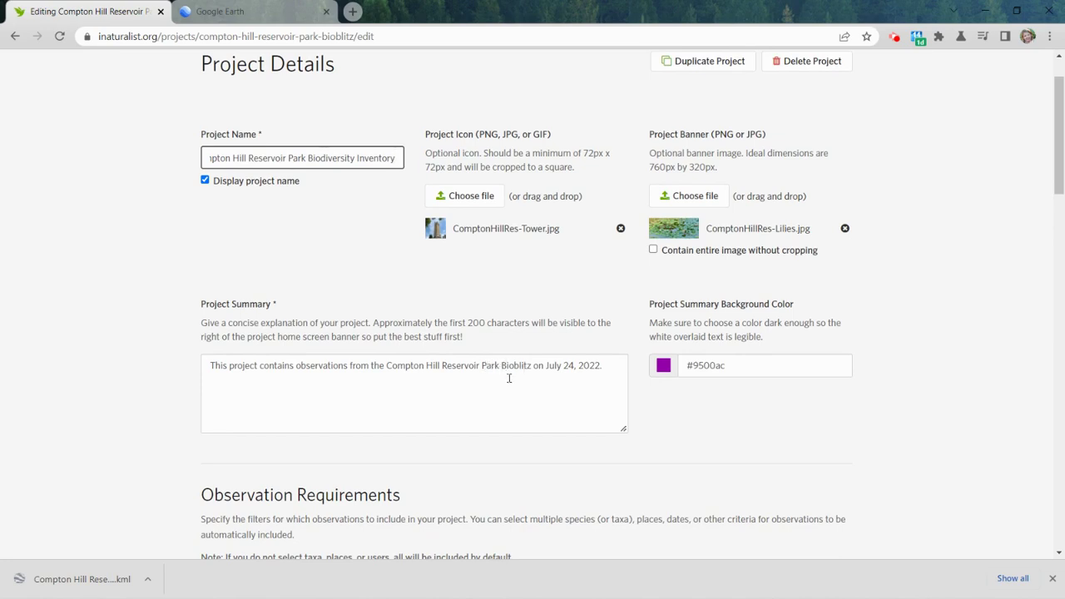
{"action": "left_click", "coordinate": [500, 367]}
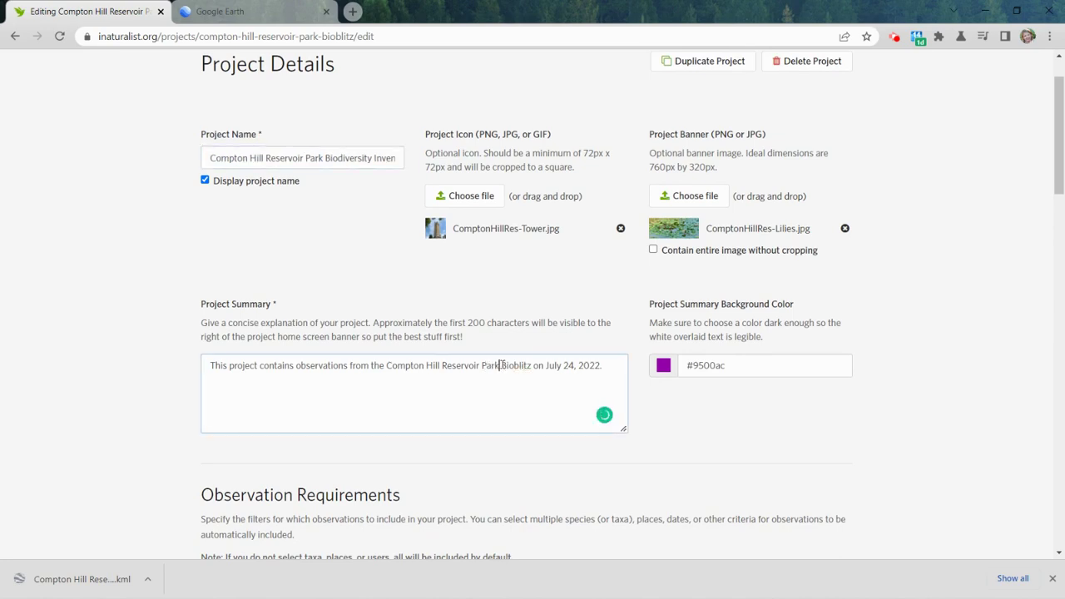
{"action": "left_click_drag", "start_coordinate": [501, 366], "coordinate": [614, 354]}
{"action": "key", "text": "BackSpace"}
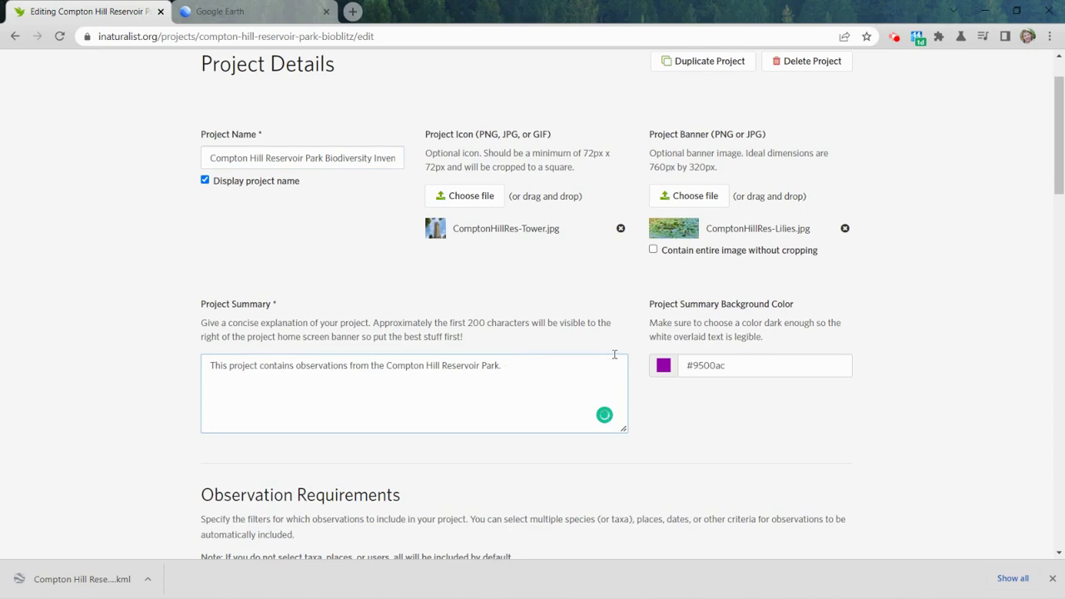
Step: Set the project's Date Observed requirement to Any and save the edited project
{"action": "scroll", "coordinate": [344, 410], "scroll_direction": "down", "scroll_amount": 10}
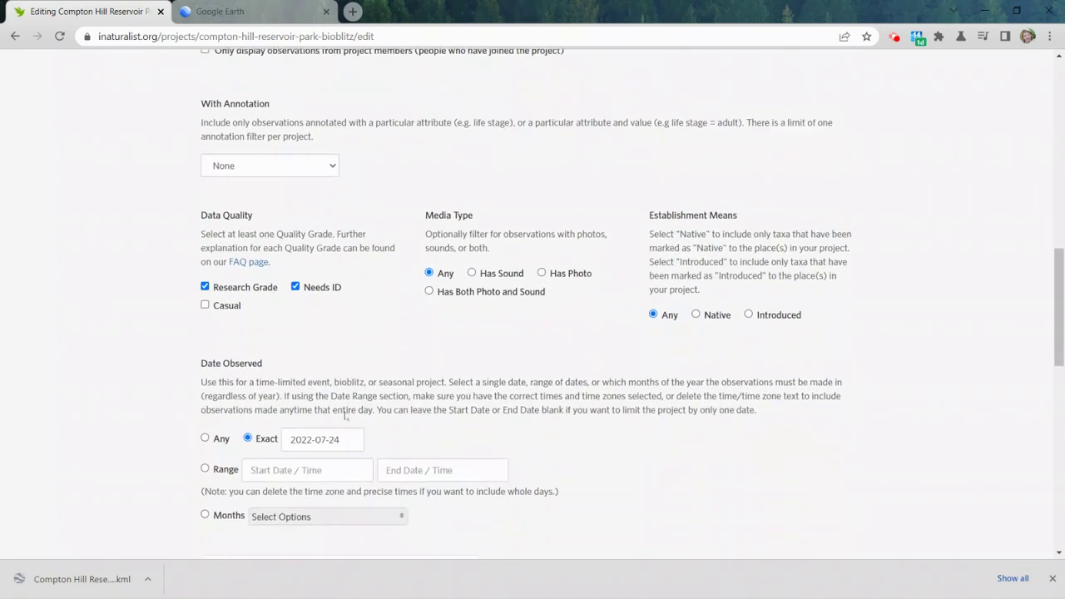
{"action": "scroll", "coordinate": [344, 416], "scroll_direction": "down", "scroll_amount": 1}
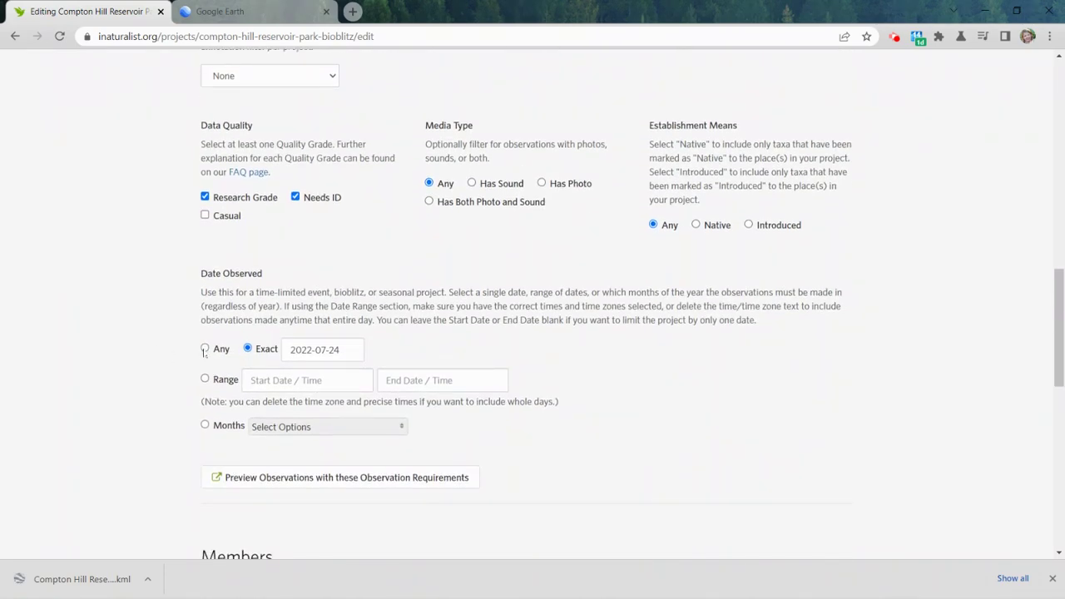
{"action": "left_click", "coordinate": [205, 349]}
{"action": "scroll", "coordinate": [609, 380], "scroll_direction": "down", "scroll_amount": 10}
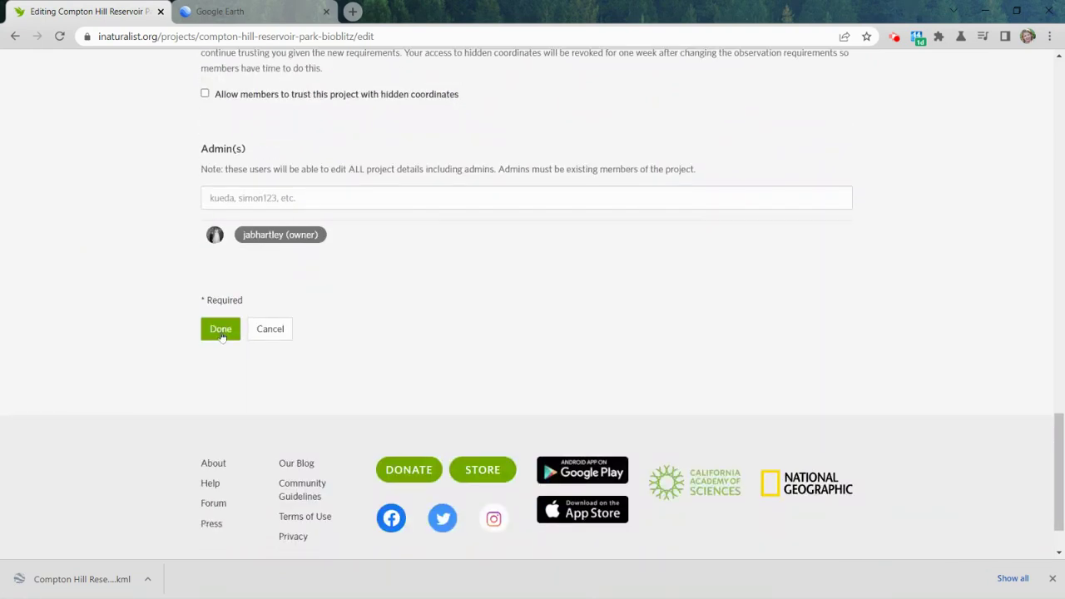
{"action": "left_click", "coordinate": [222, 330]}
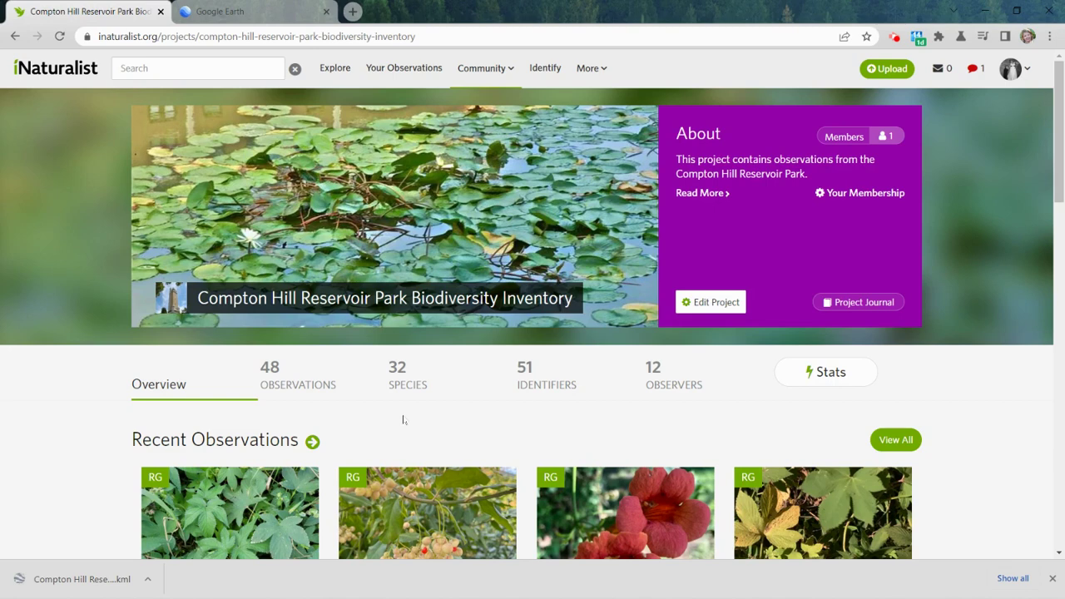
Step: Review the updated project page, including its recent observations, leaderboards, project requirements and stats
{"action": "scroll", "coordinate": [528, 410], "scroll_direction": "down", "scroll_amount": 3}
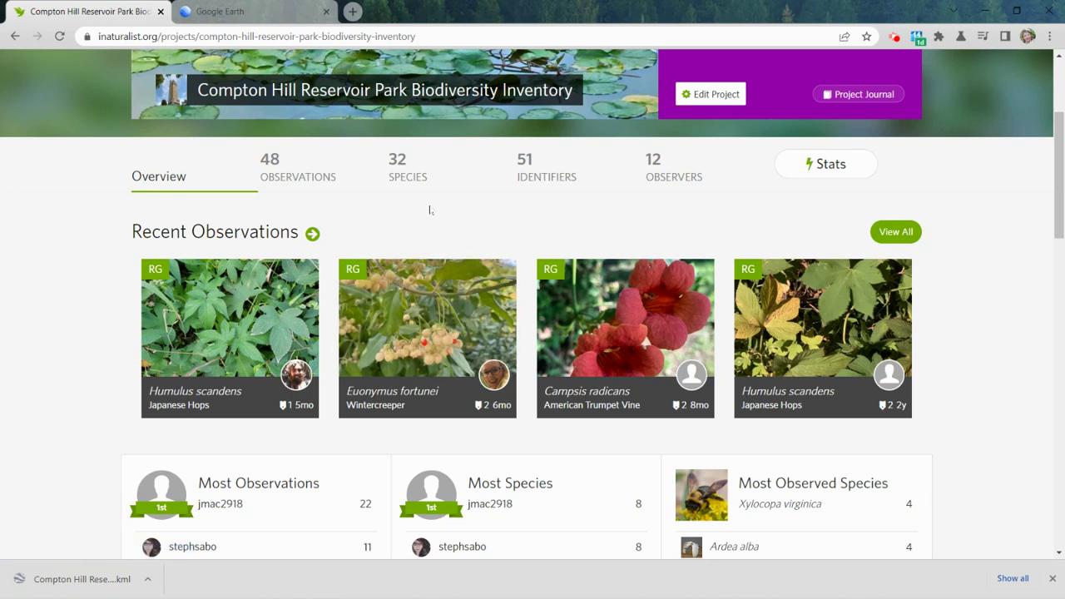
{"action": "scroll", "coordinate": [430, 210], "scroll_direction": "up", "scroll_amount": 1}
{"action": "scroll", "coordinate": [431, 212], "scroll_direction": "up", "scroll_amount": 1}
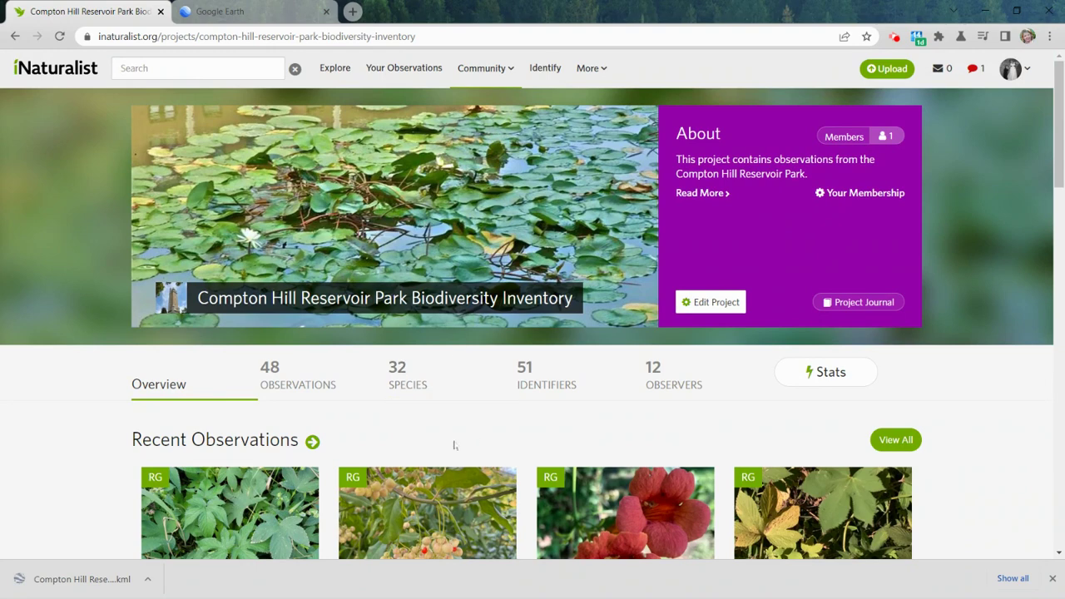
{"action": "scroll", "coordinate": [454, 445], "scroll_direction": "down", "scroll_amount": 4}
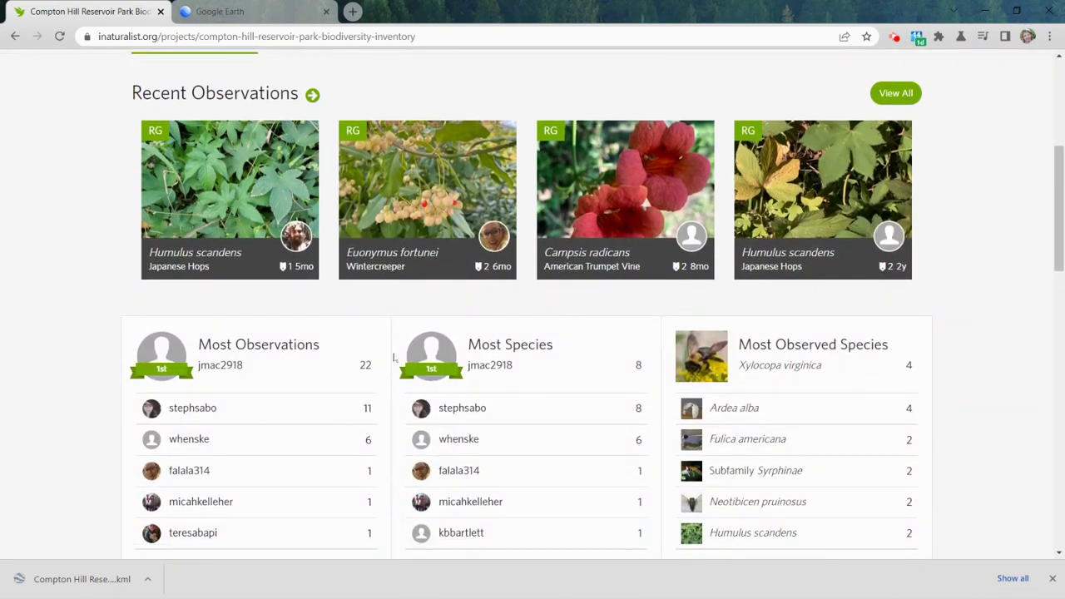
{"action": "scroll", "coordinate": [394, 358], "scroll_direction": "down", "scroll_amount": 4}
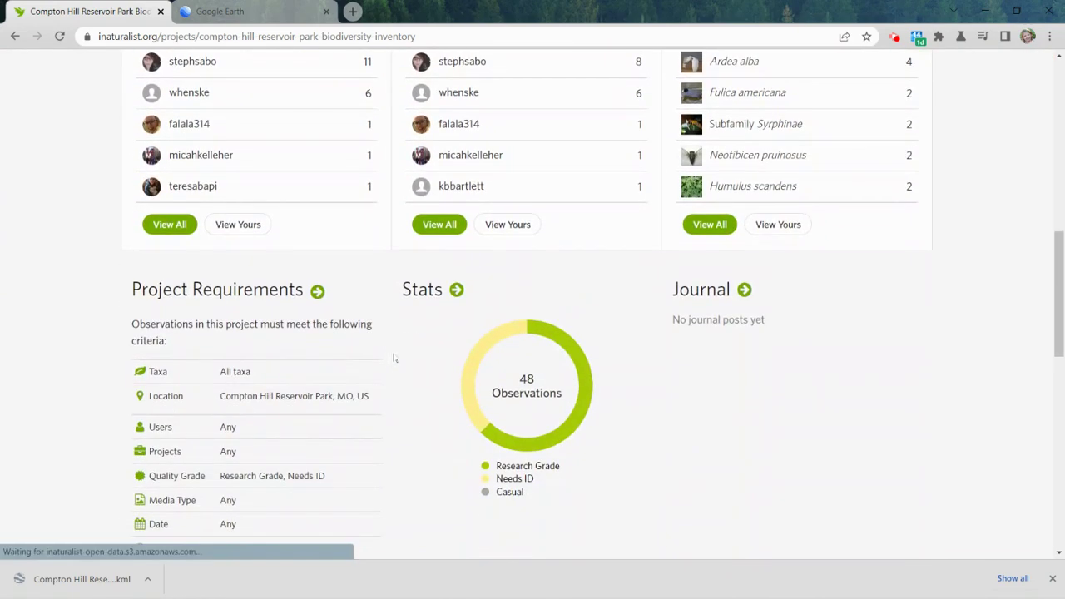